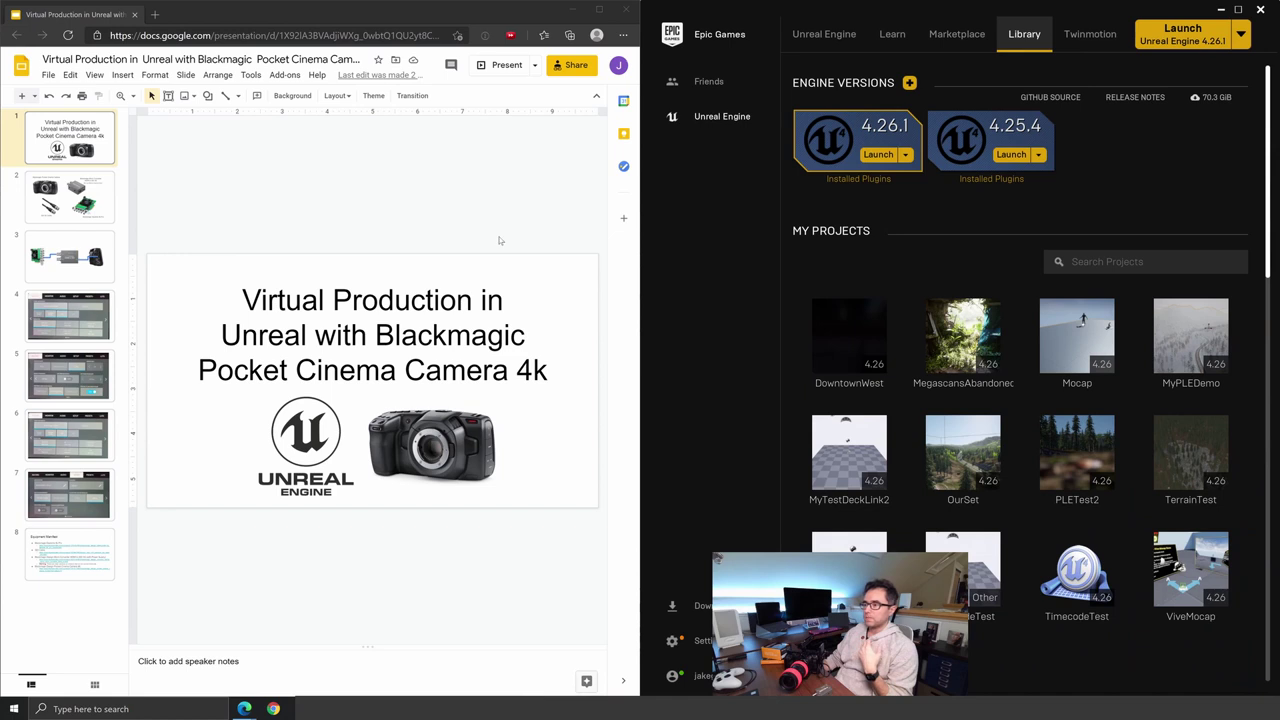
Bring the browser forward and page through the deck to slide 3's capture card, converter and camera diagram.
click(500, 240)
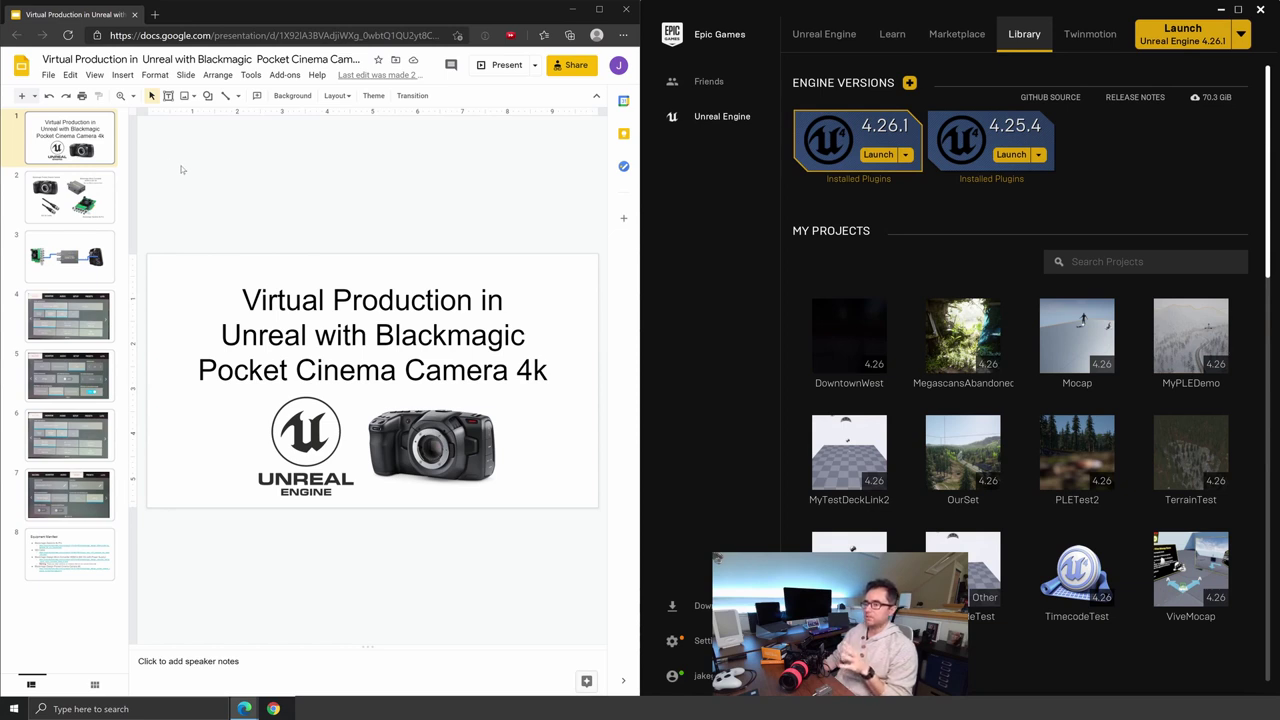
click(69, 196)
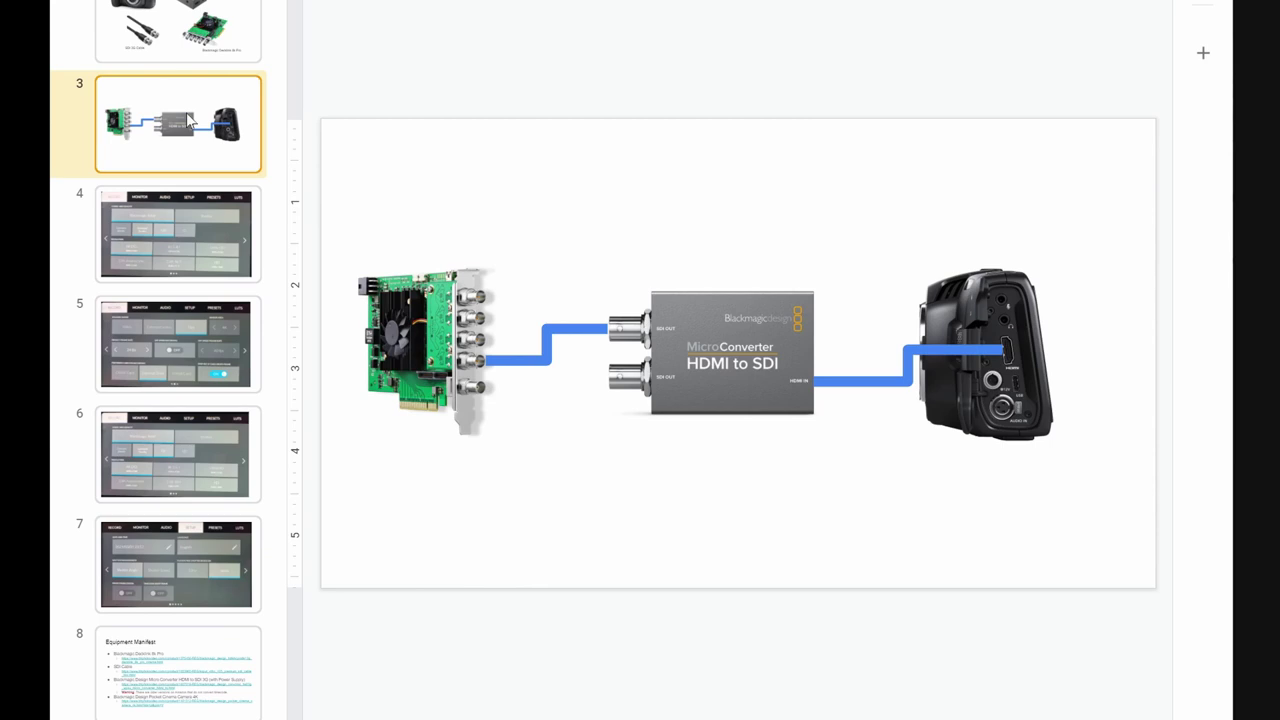
click(209, 16)
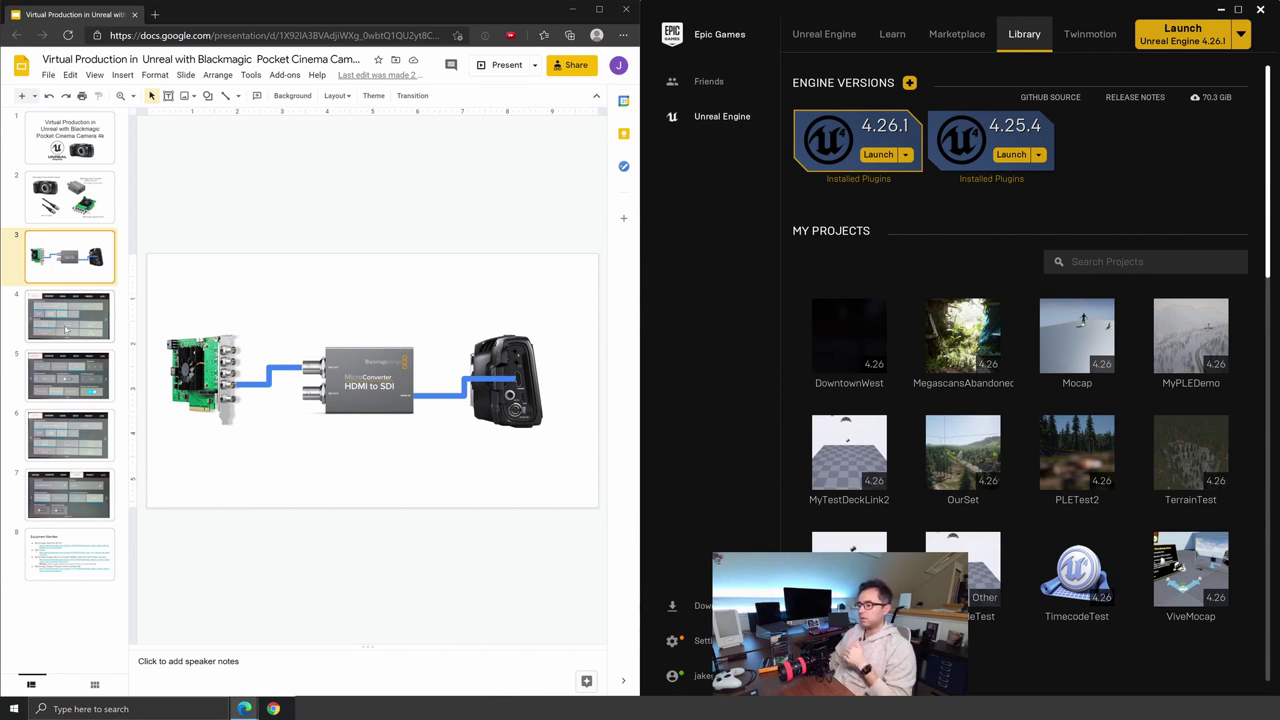
click(66, 330)
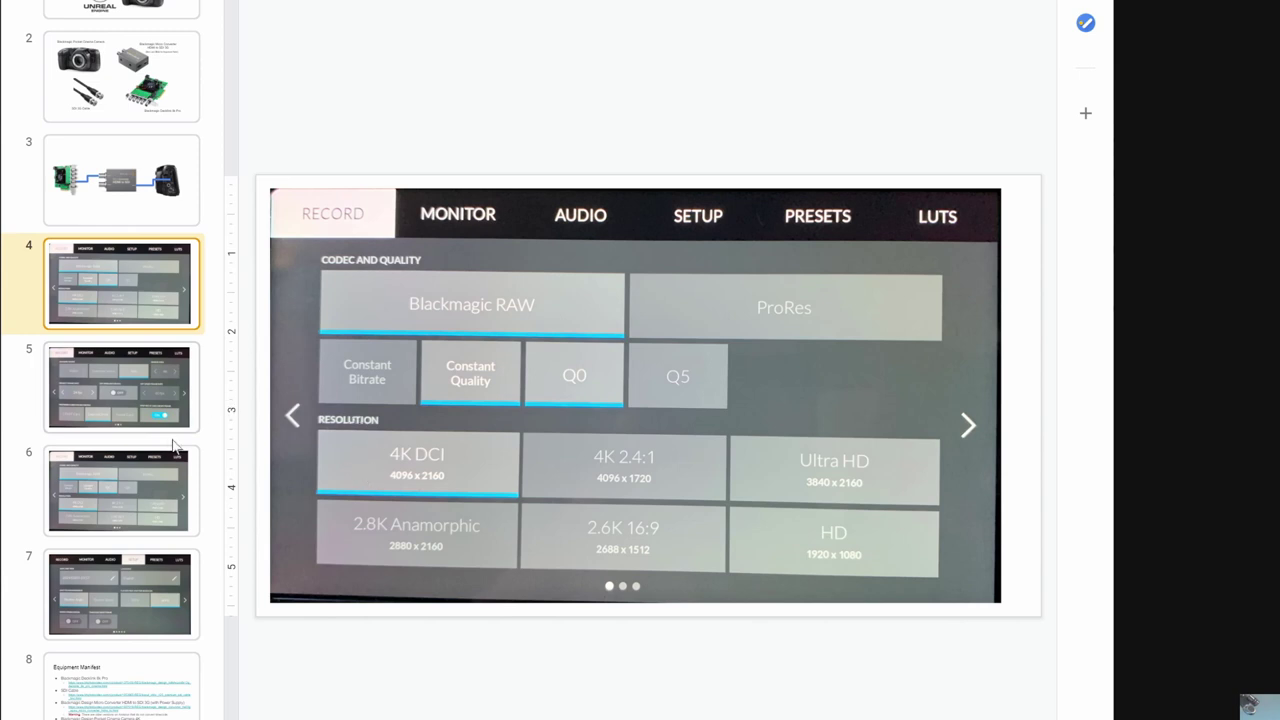
Advance past the camera settings slides, including SETUP, to the Equipment Manifest on slide 8.
click(155, 405)
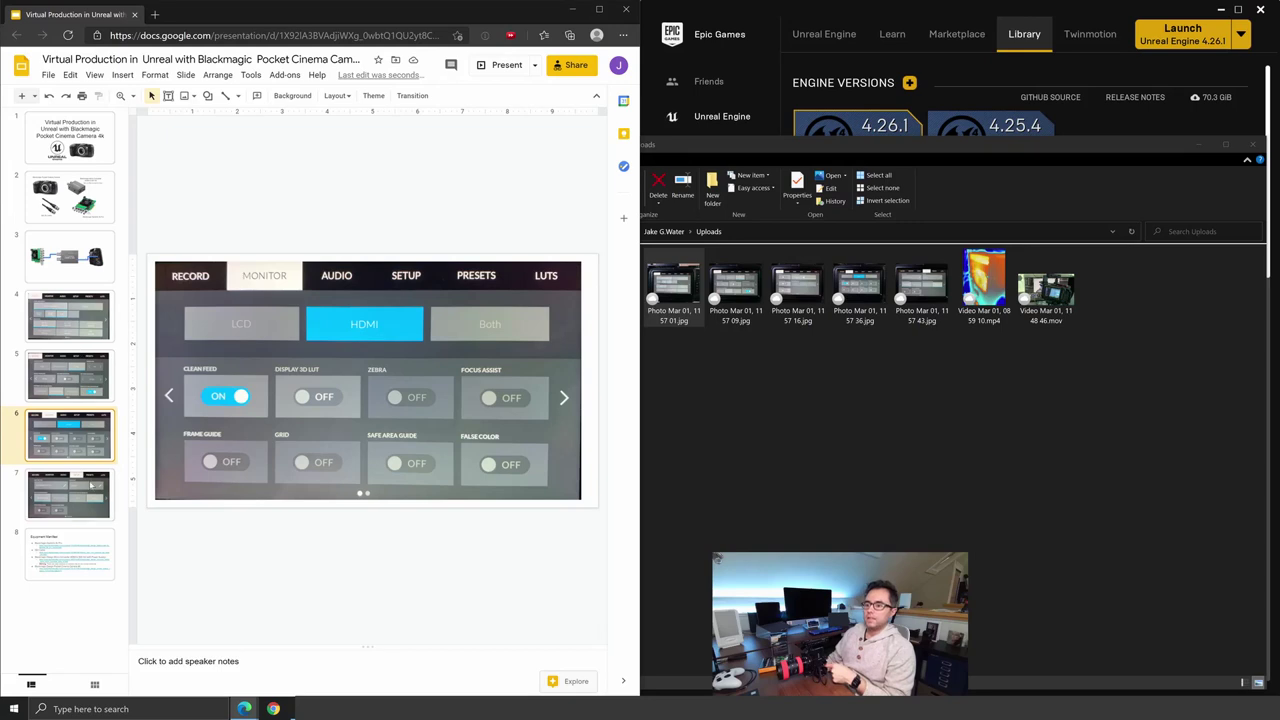
click(8, 590)
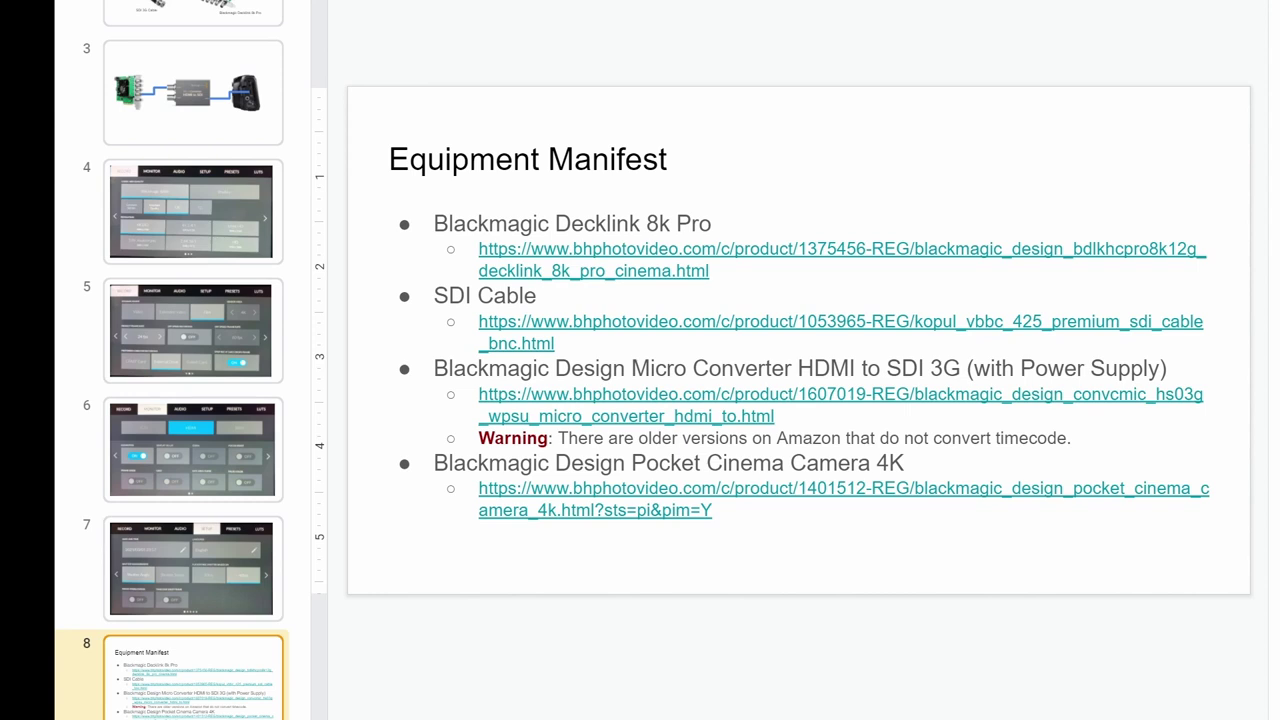
Highlight the Micro Converter item and its warning in the manifest, then clear the selection.
drag(1072, 438, 434, 368)
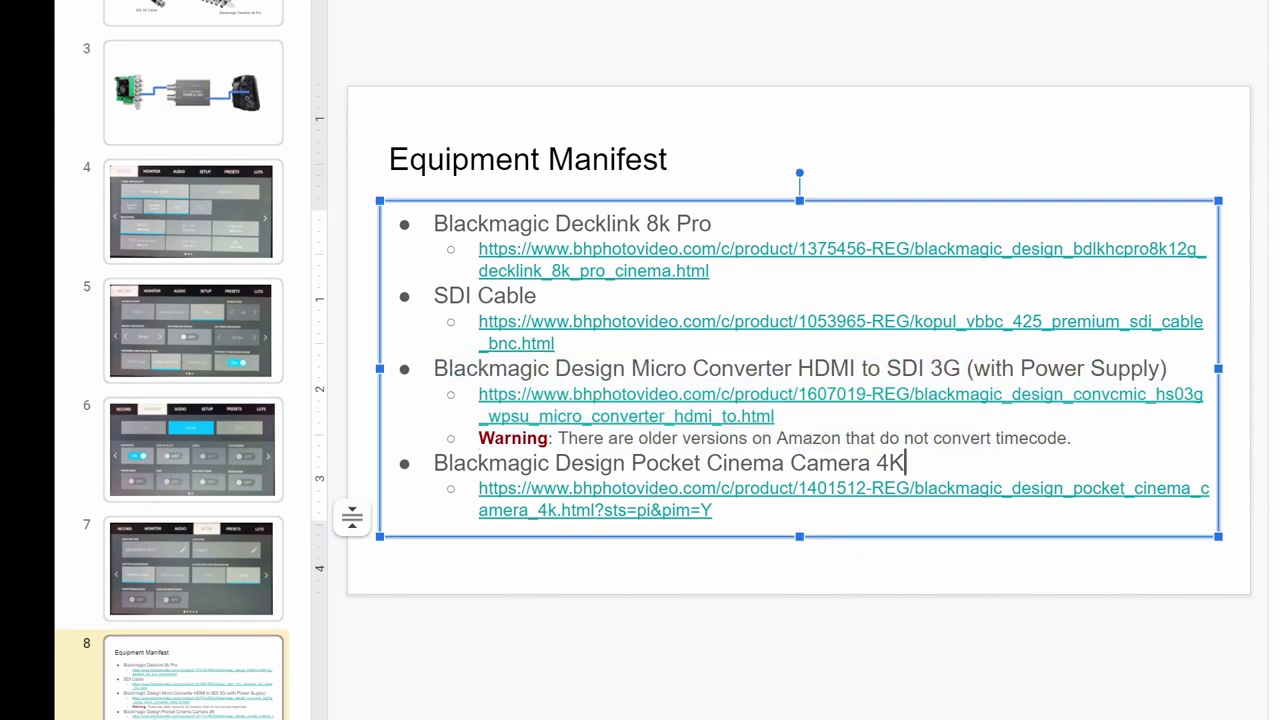
click(990, 650)
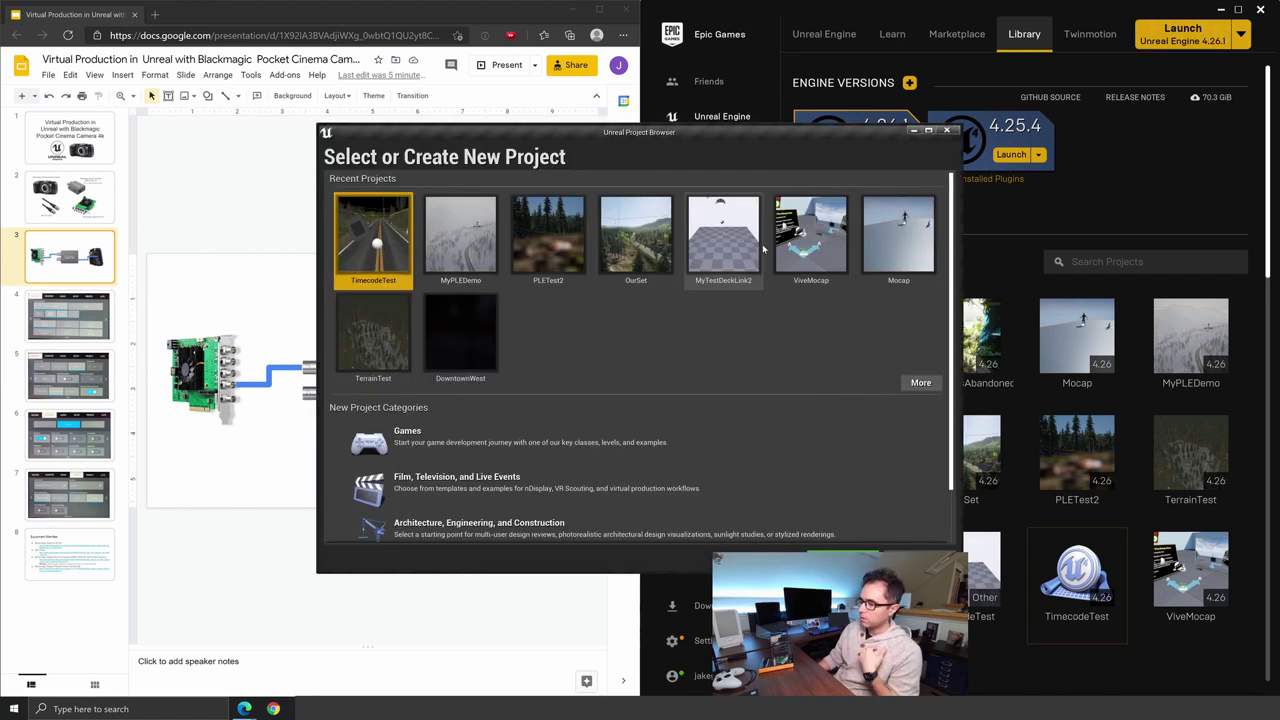
Create a Blank Film, Television and Live Events project named TimecodeBMPCC, which fails on DefaultInput.ini.
scroll(520, 405, down, 2)
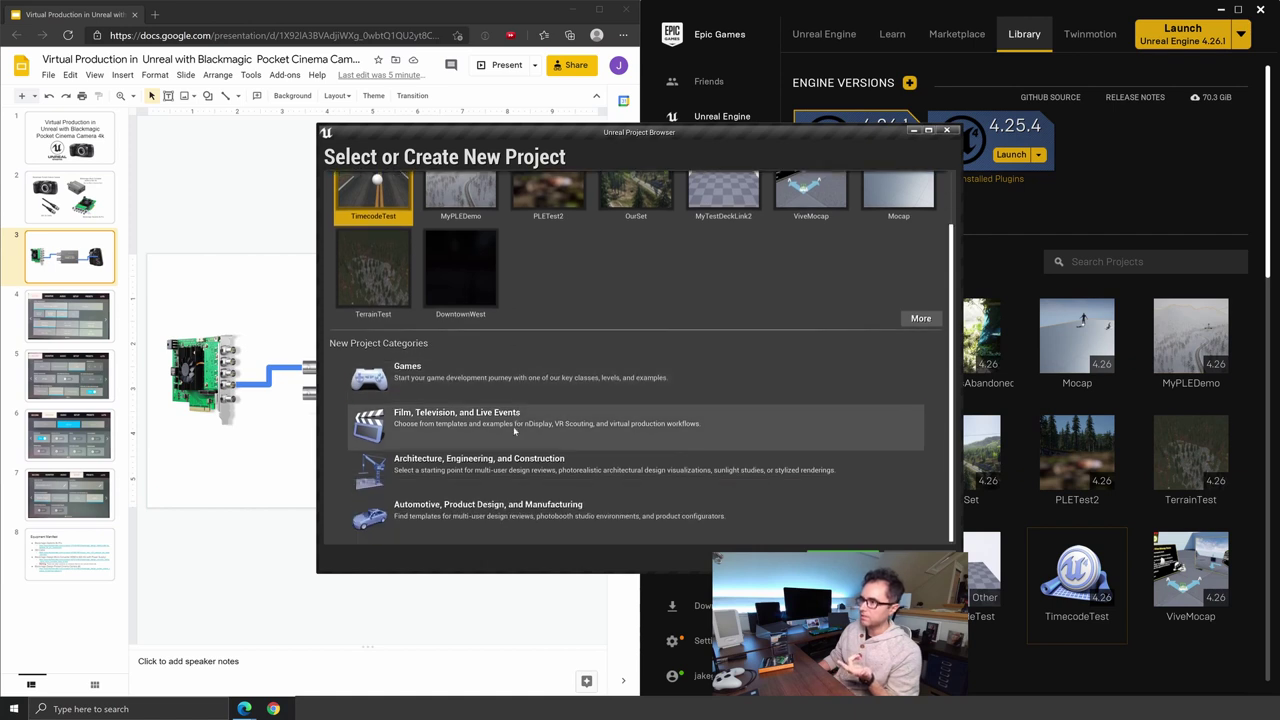
click(516, 430)
click(760, 558)
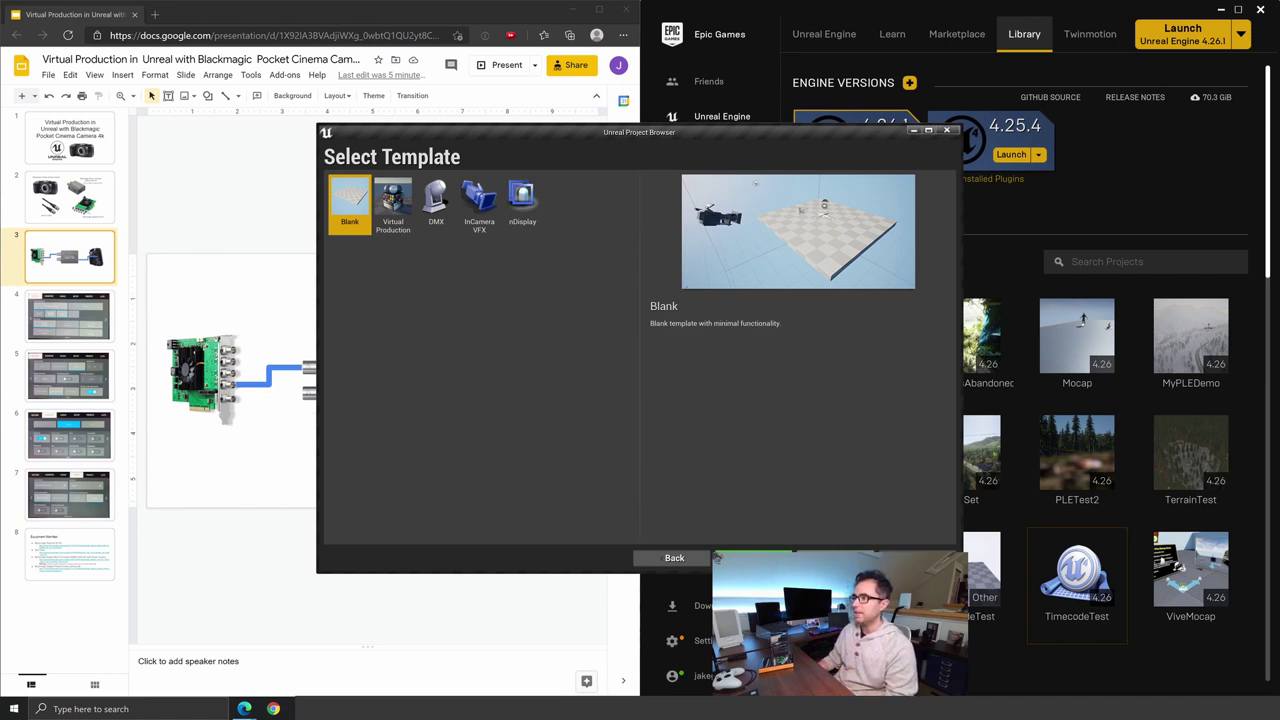
click(752, 557)
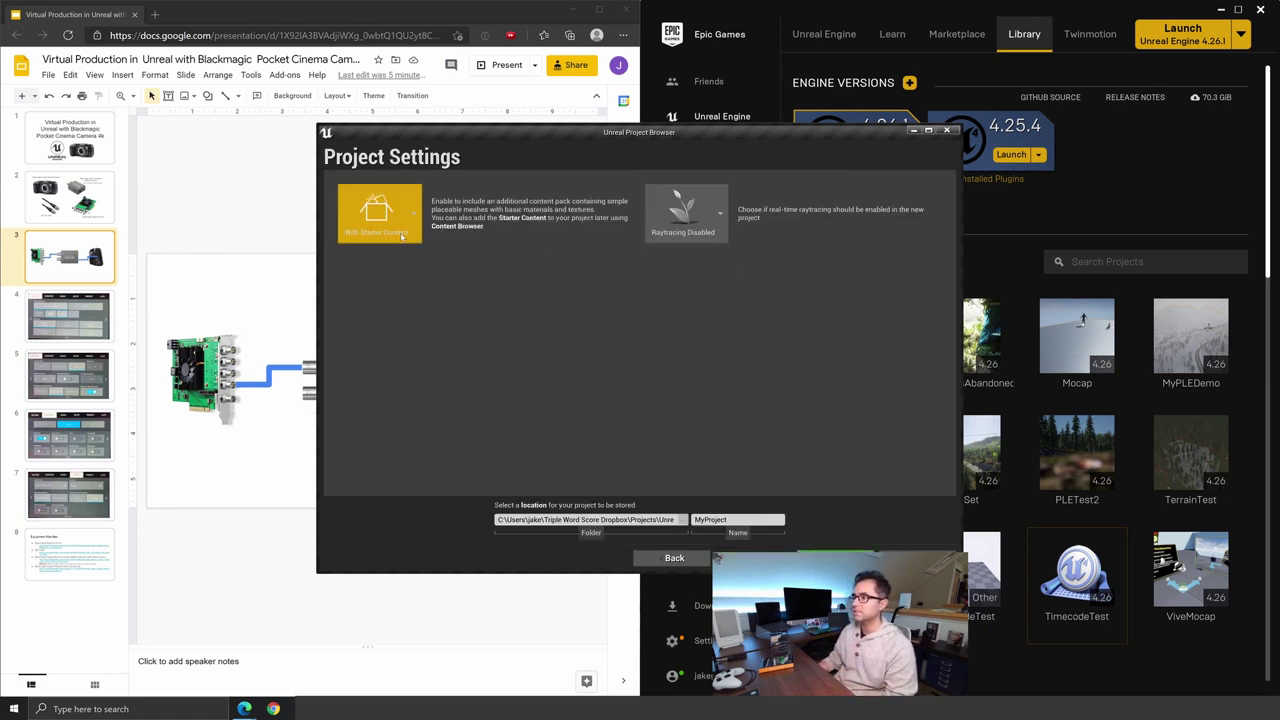
click(648, 560)
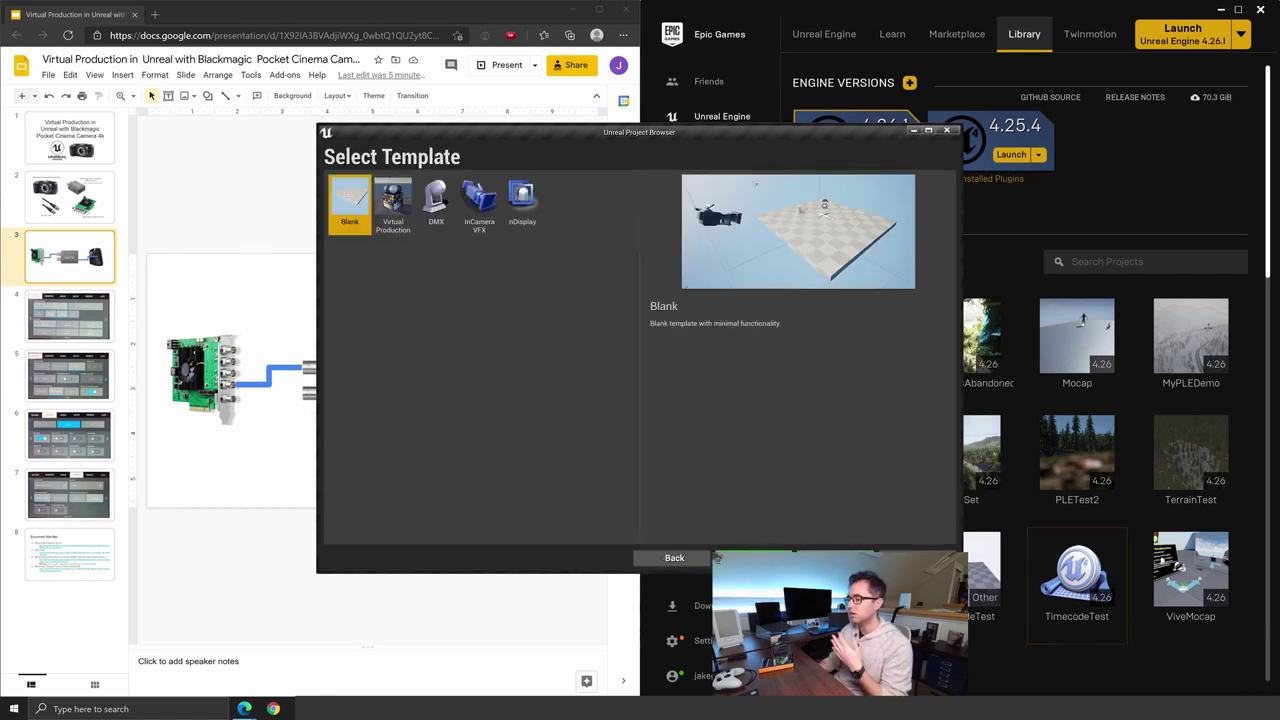
double_click(349, 205)
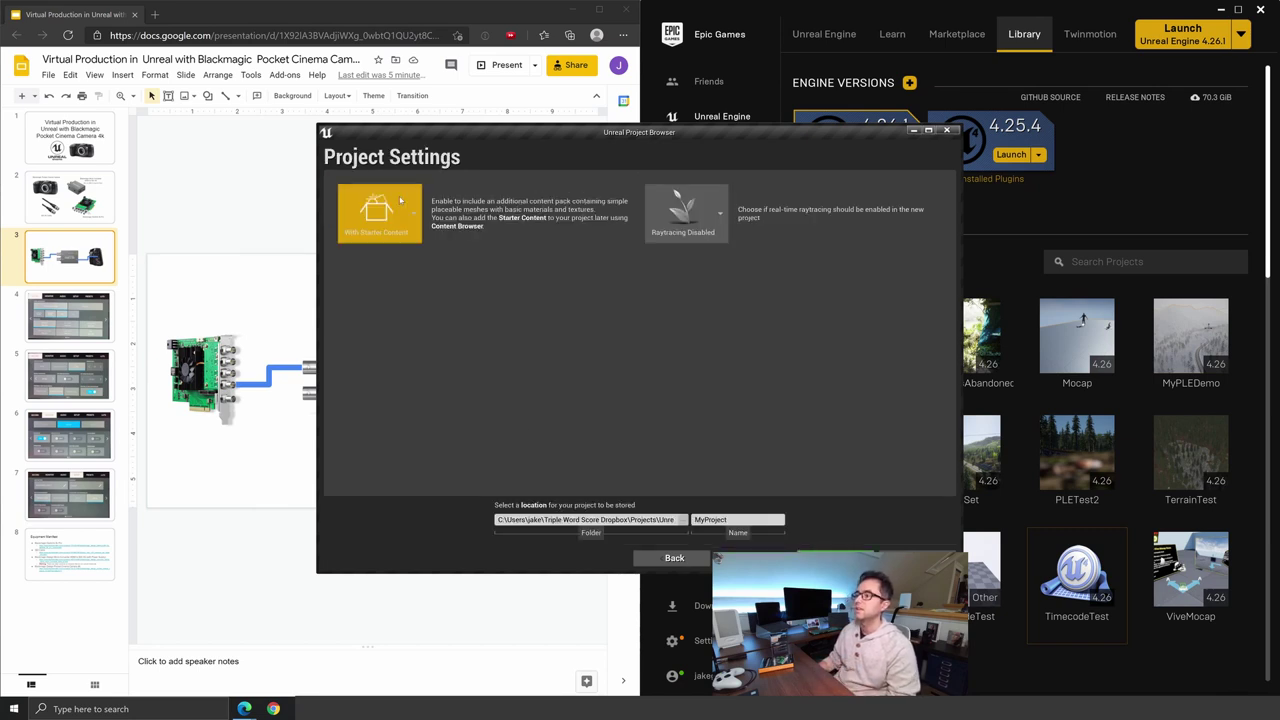
click(738, 519)
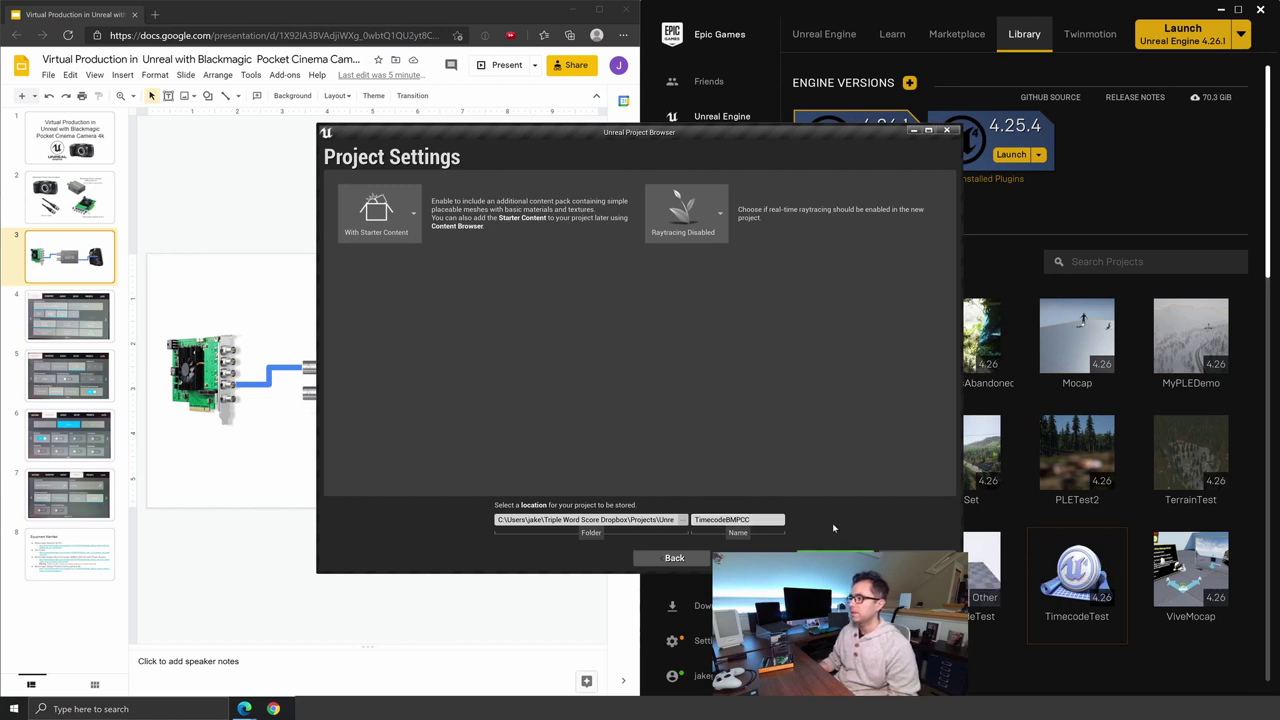
click(717, 557)
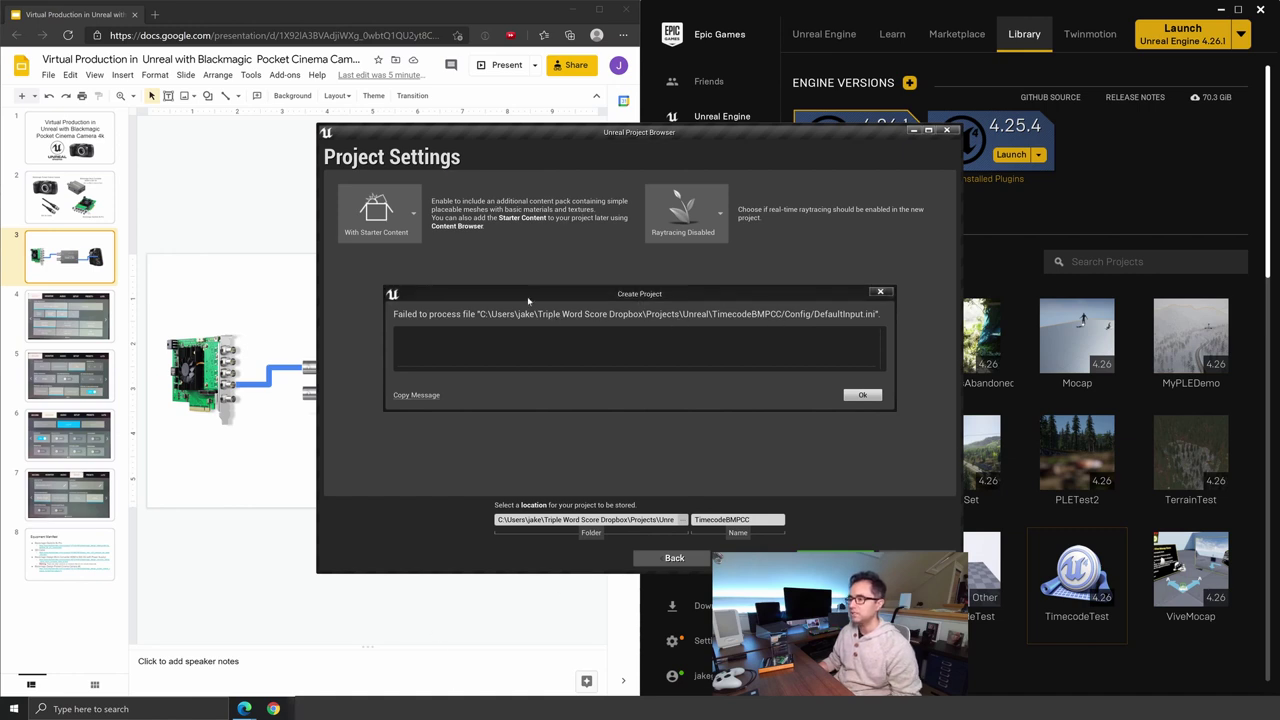
key(super+e)
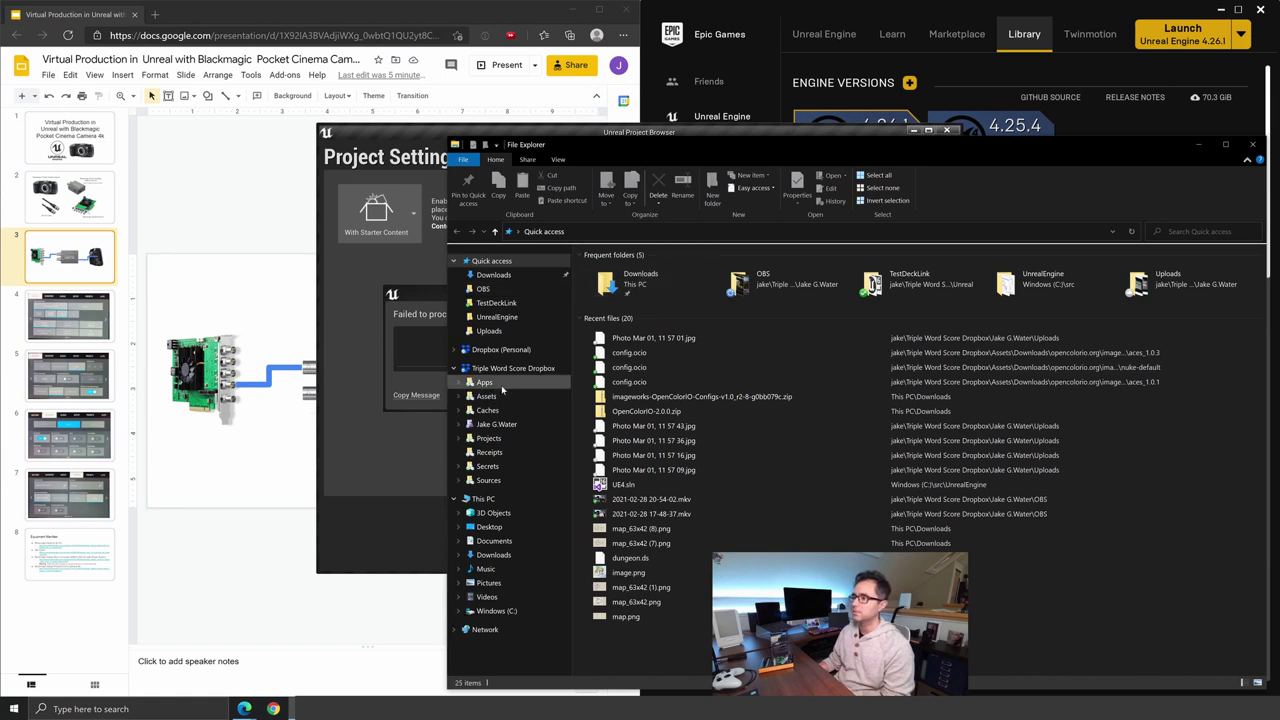
Delete the TimecodeBMPCC folder under Projects > Unreal, dismiss the creation error and close Explorer.
click(519, 438)
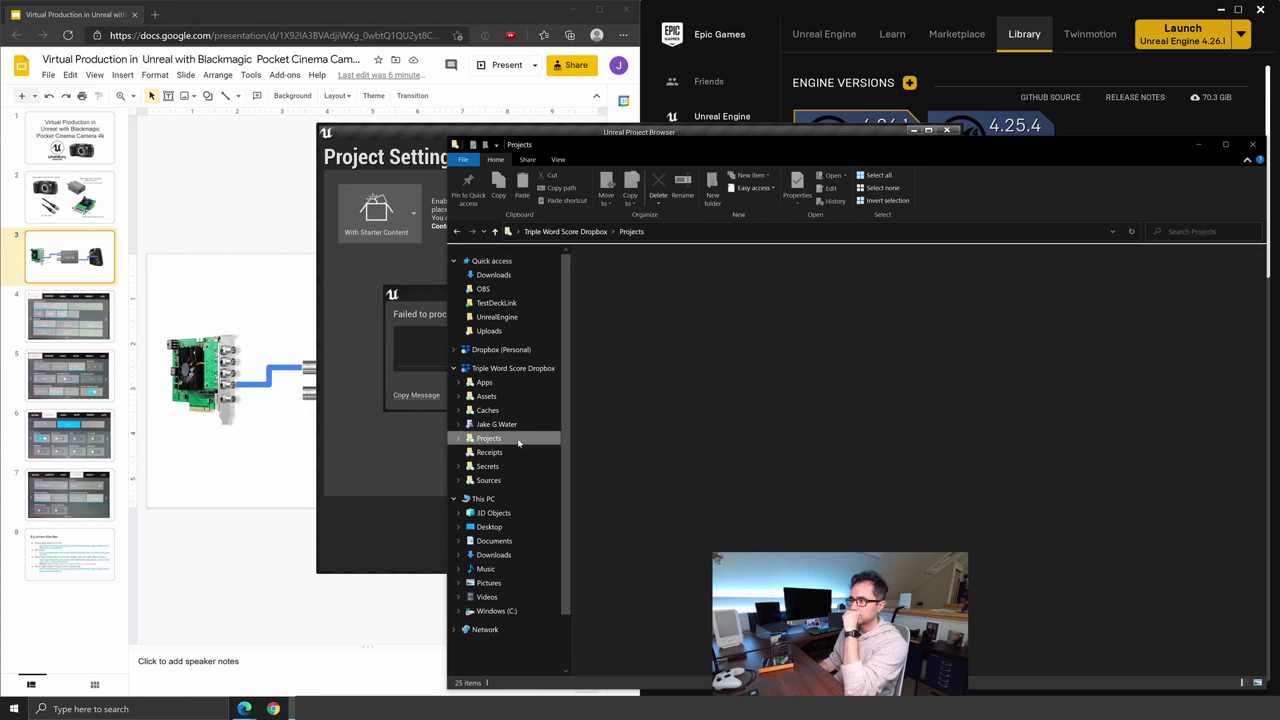
double_click(662, 348)
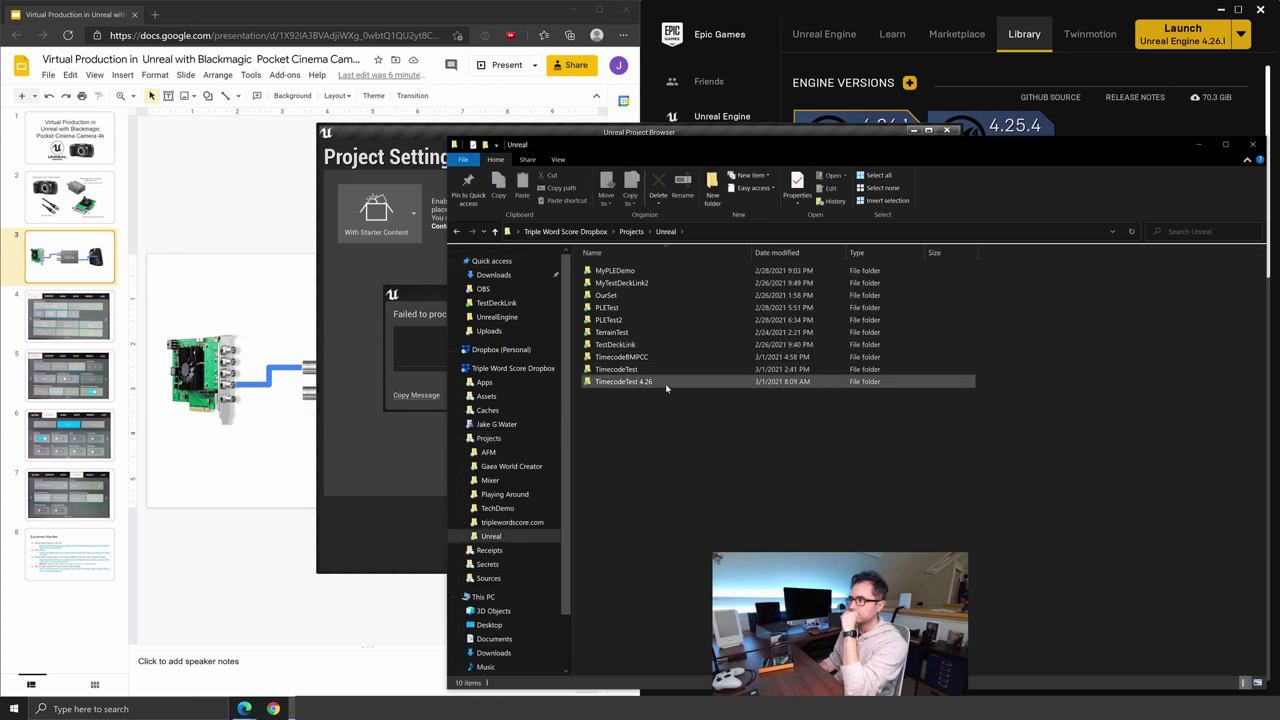
click(640, 357)
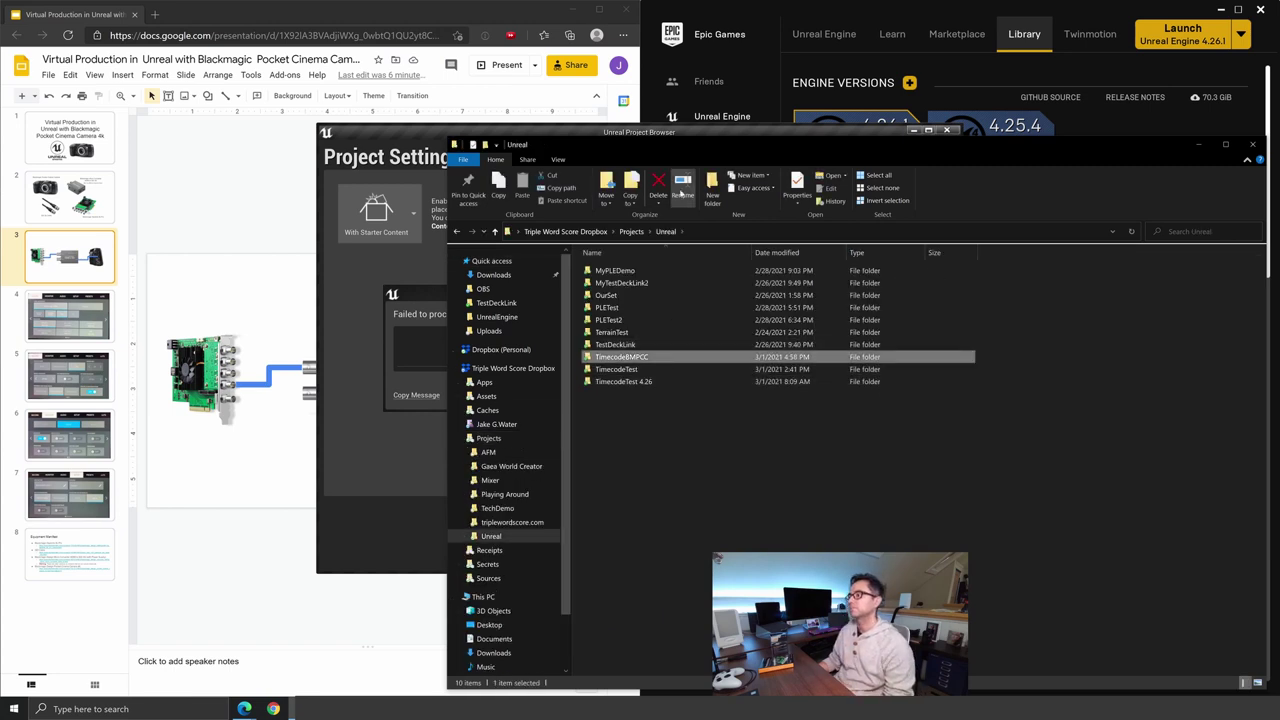
click(658, 188)
click(422, 378)
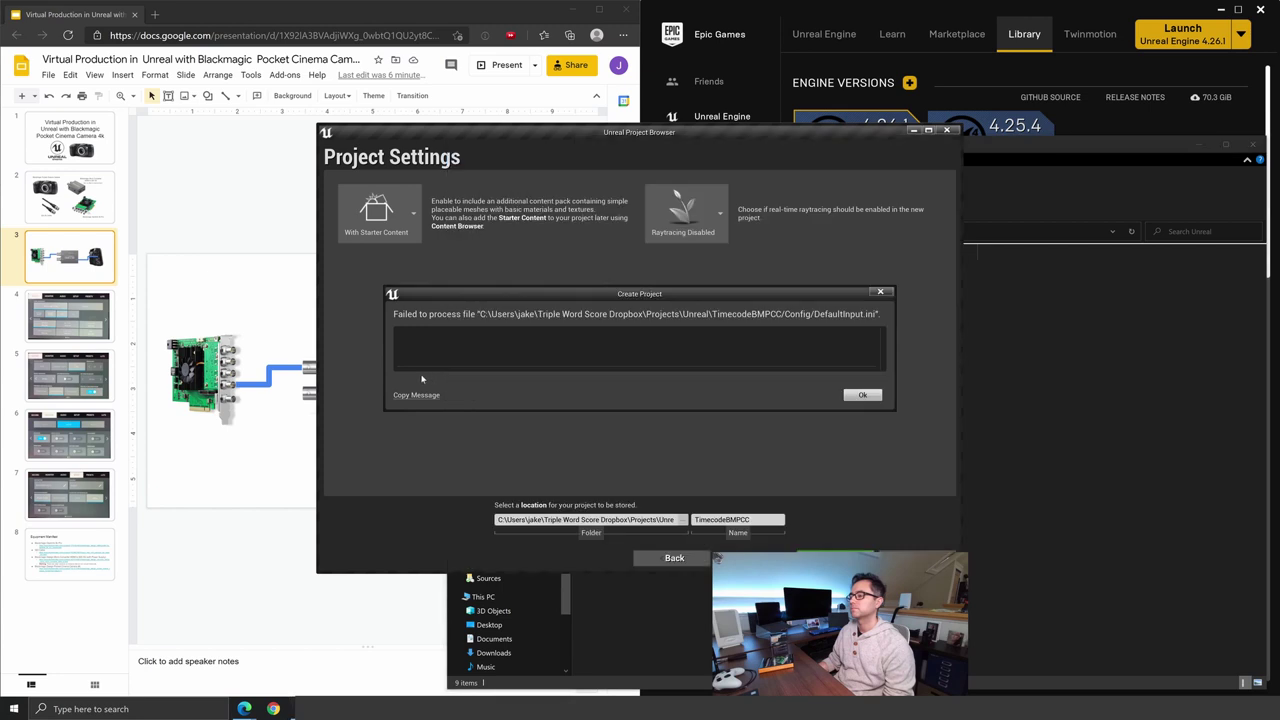
click(863, 395)
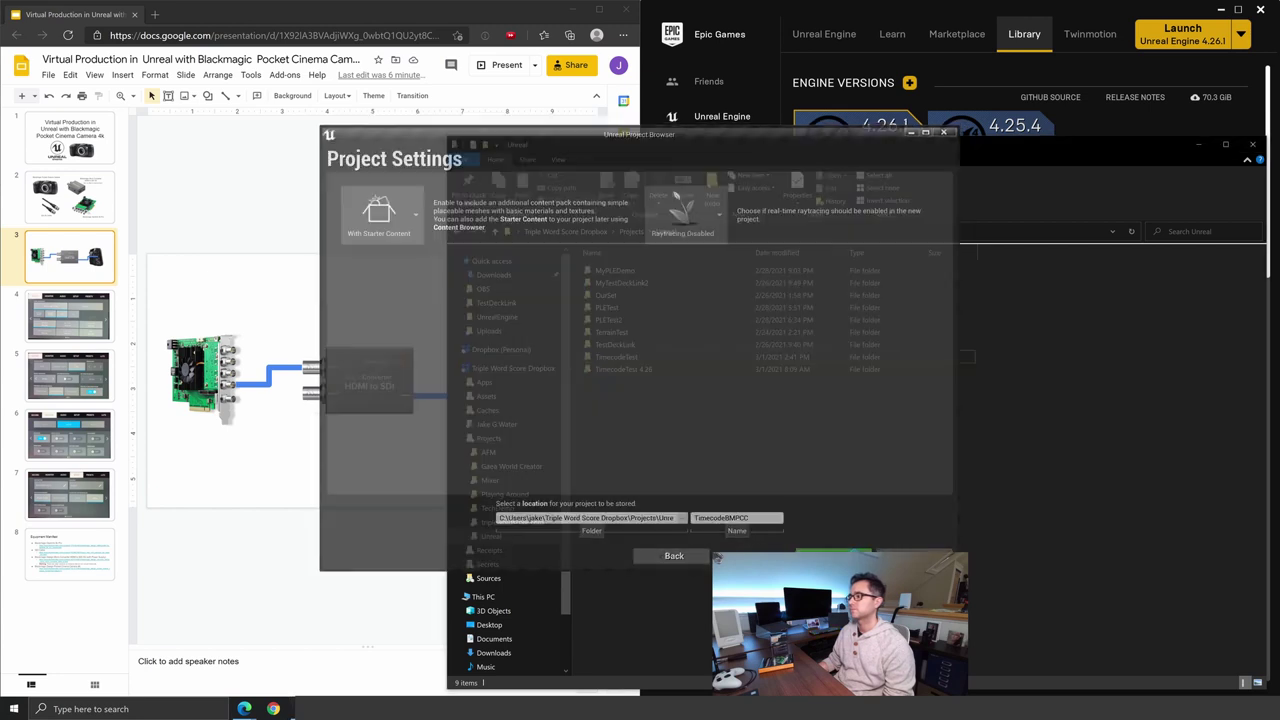
click(1253, 149)
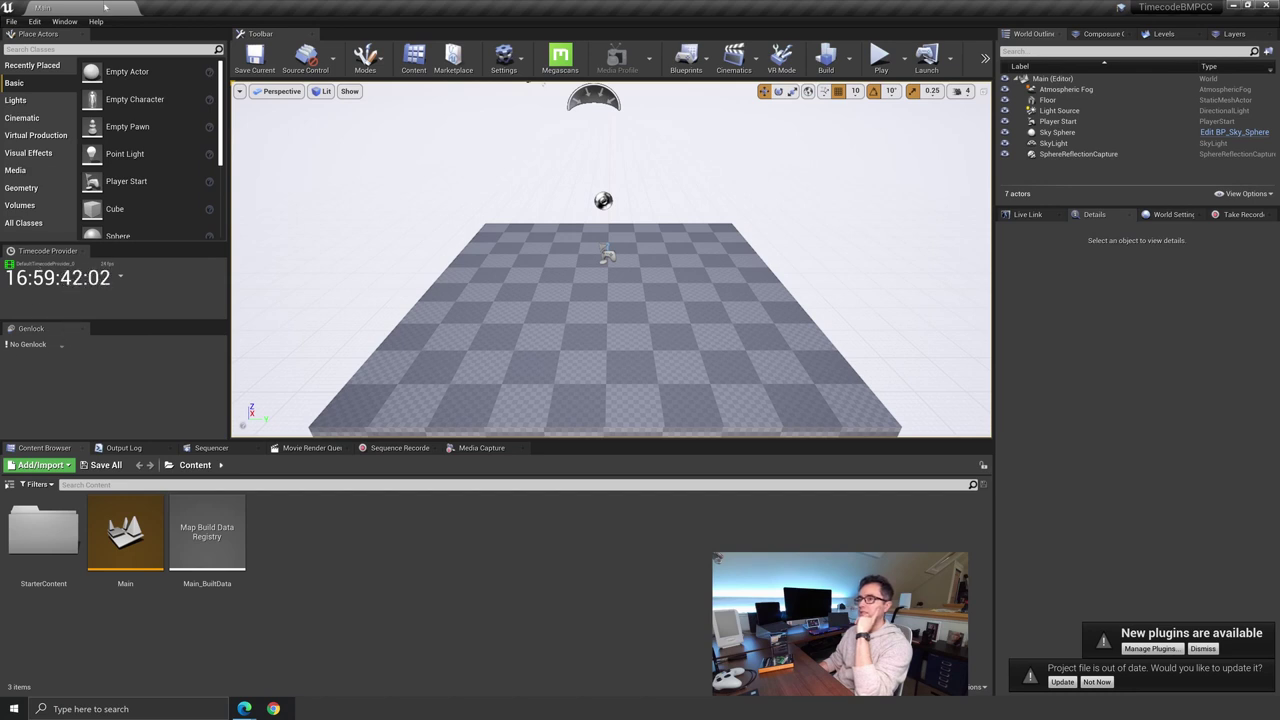
Enlarge the timecode and actor placement panels, then update the out-of-date TimecodeBMPCC.uproject file.
click(64, 21)
mouse_move(137, 288)
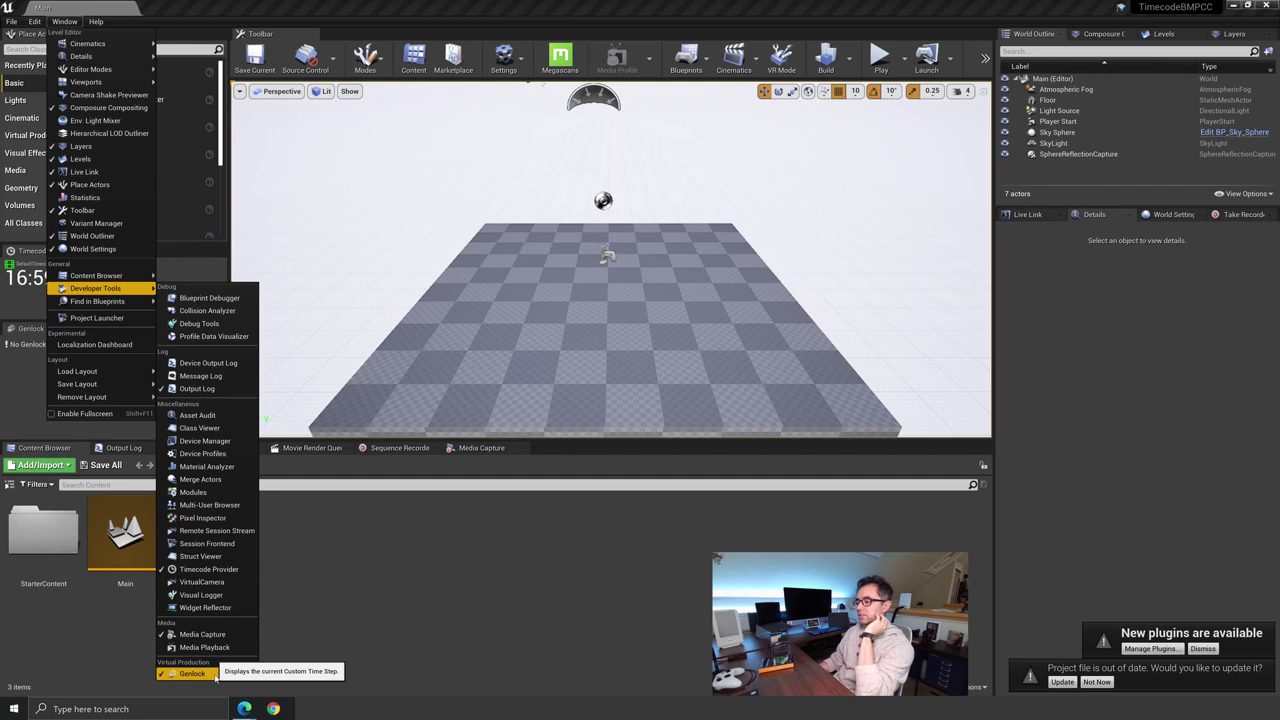
click(67, 340)
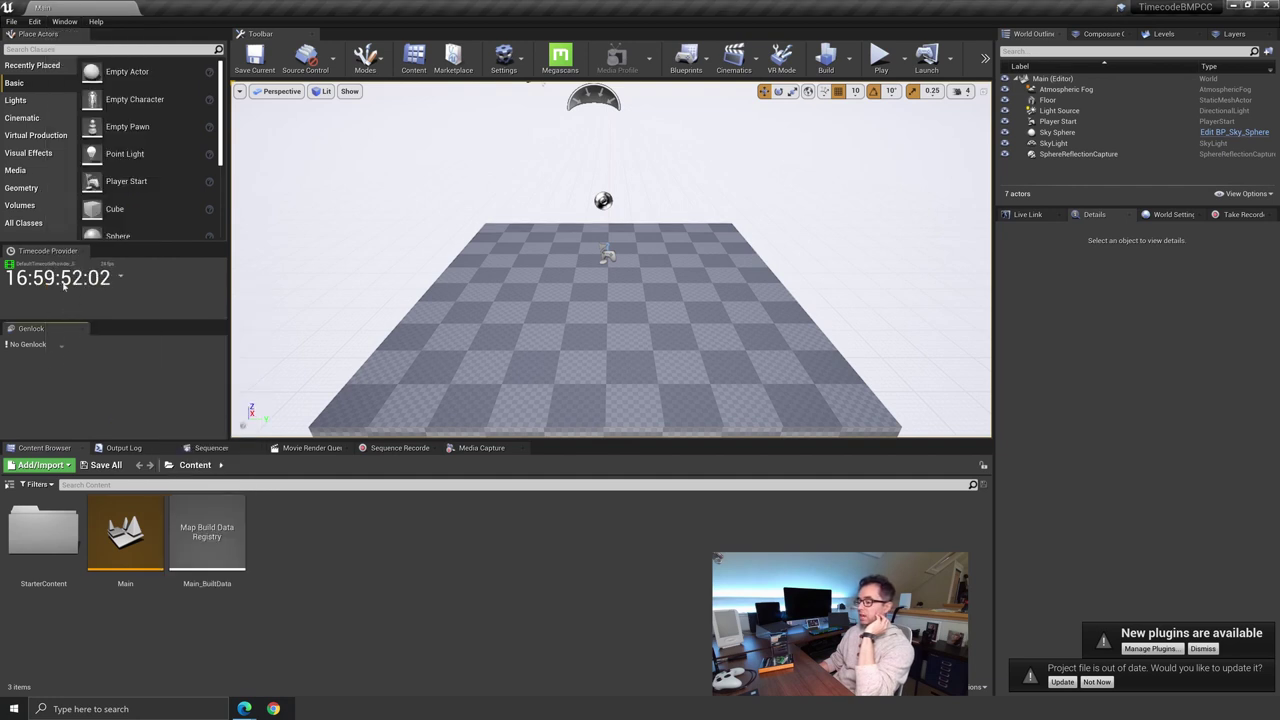
drag(60, 323, 60, 350)
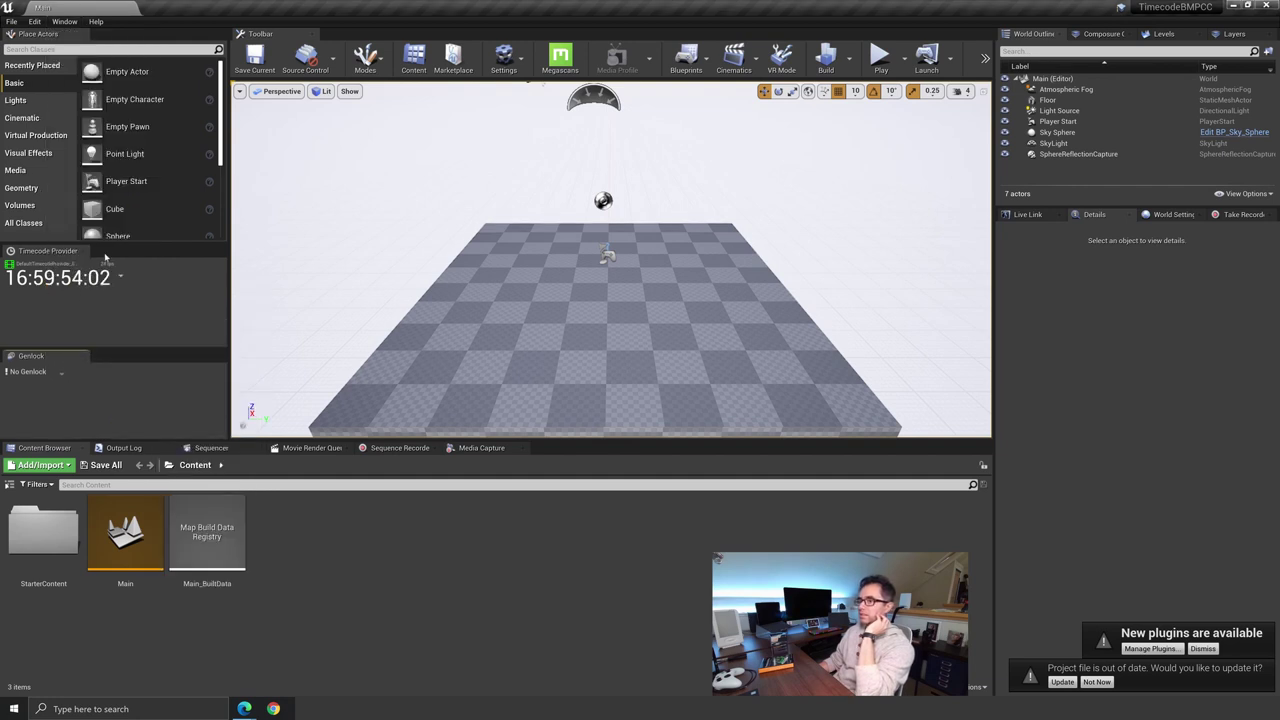
drag(106, 244, 106, 277)
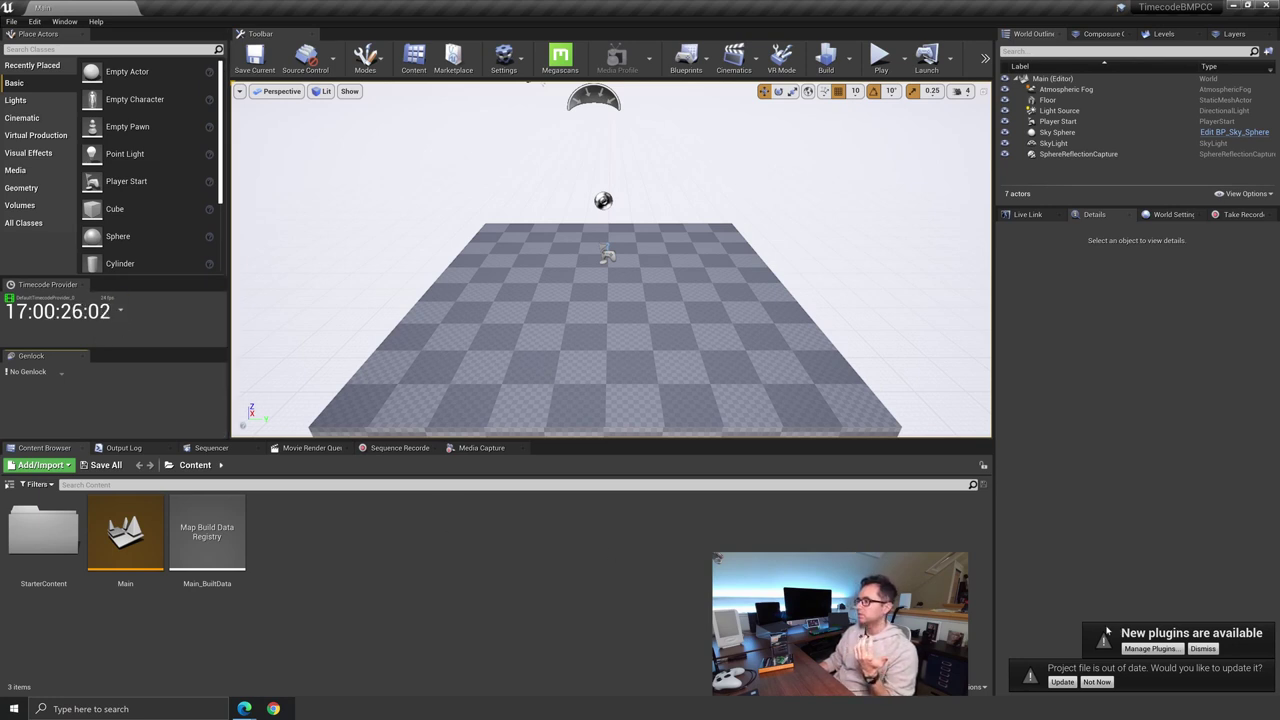
click(1075, 681)
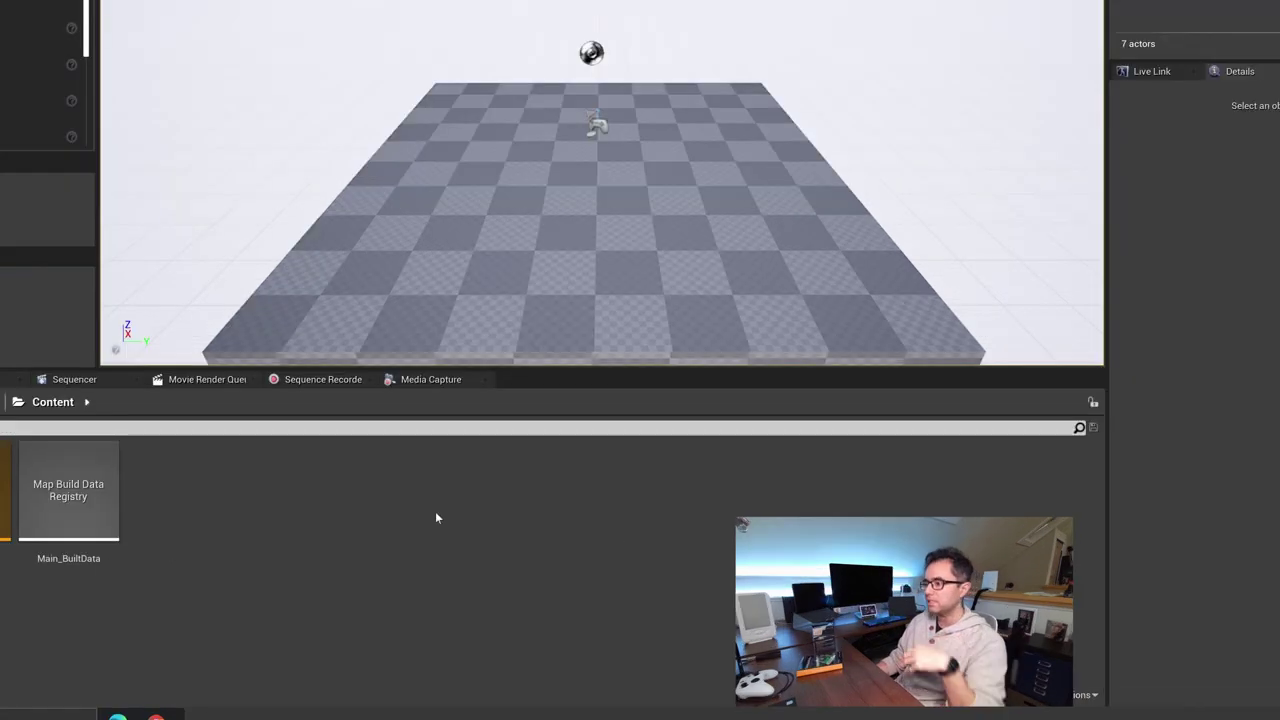
Create a new Media Bundle in the Content Browser and name it BMPCC.
right_click(436, 517)
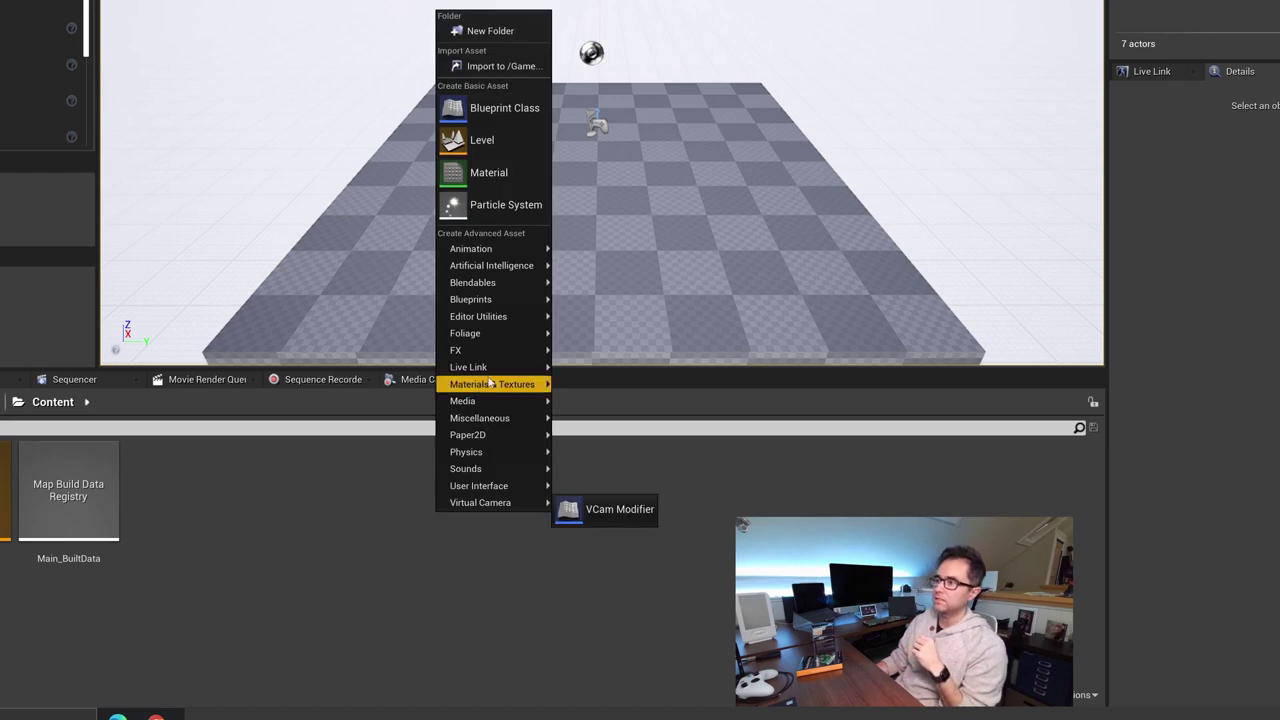
mouse_move(487, 398)
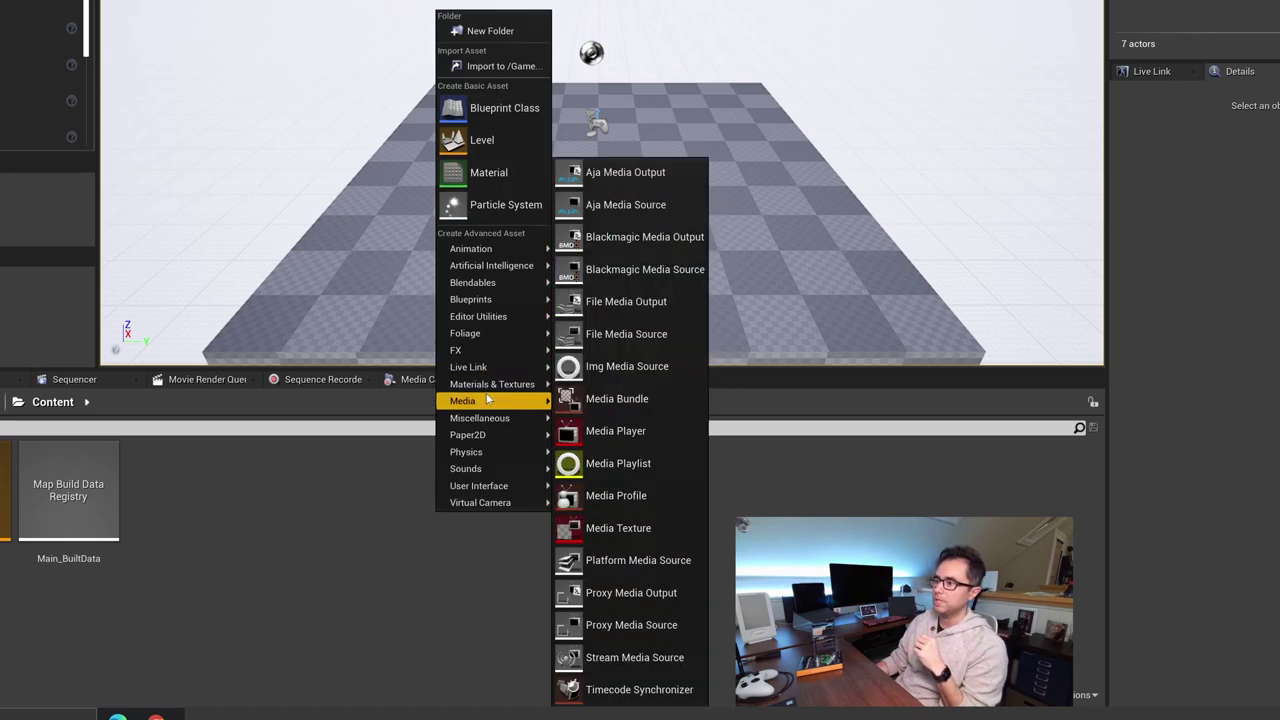
click(604, 398)
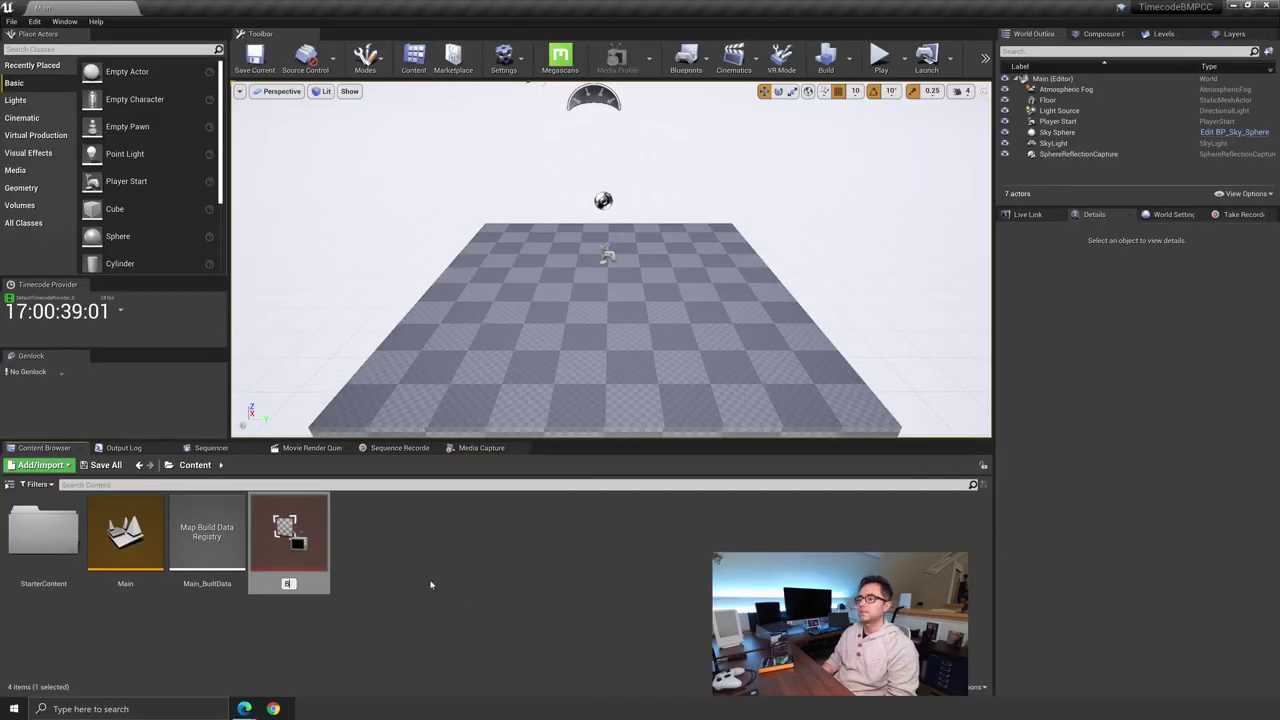
text(BMP)
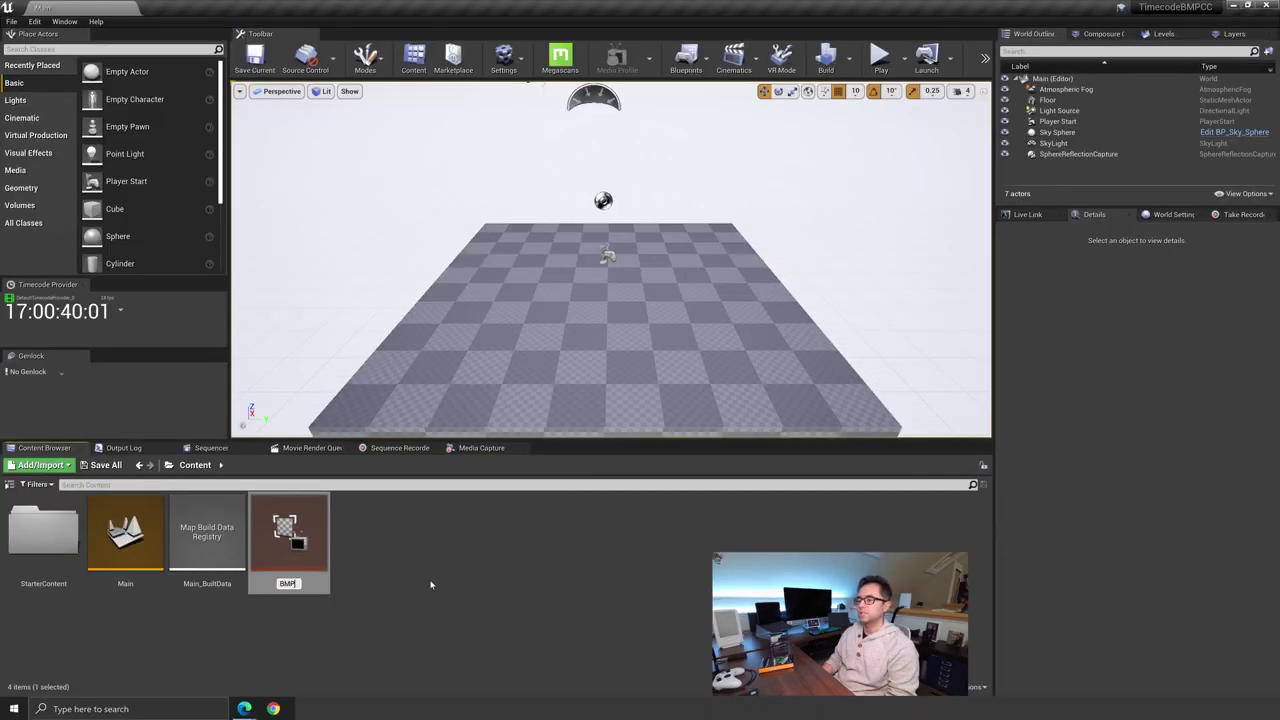
text(CC)
key(Return)
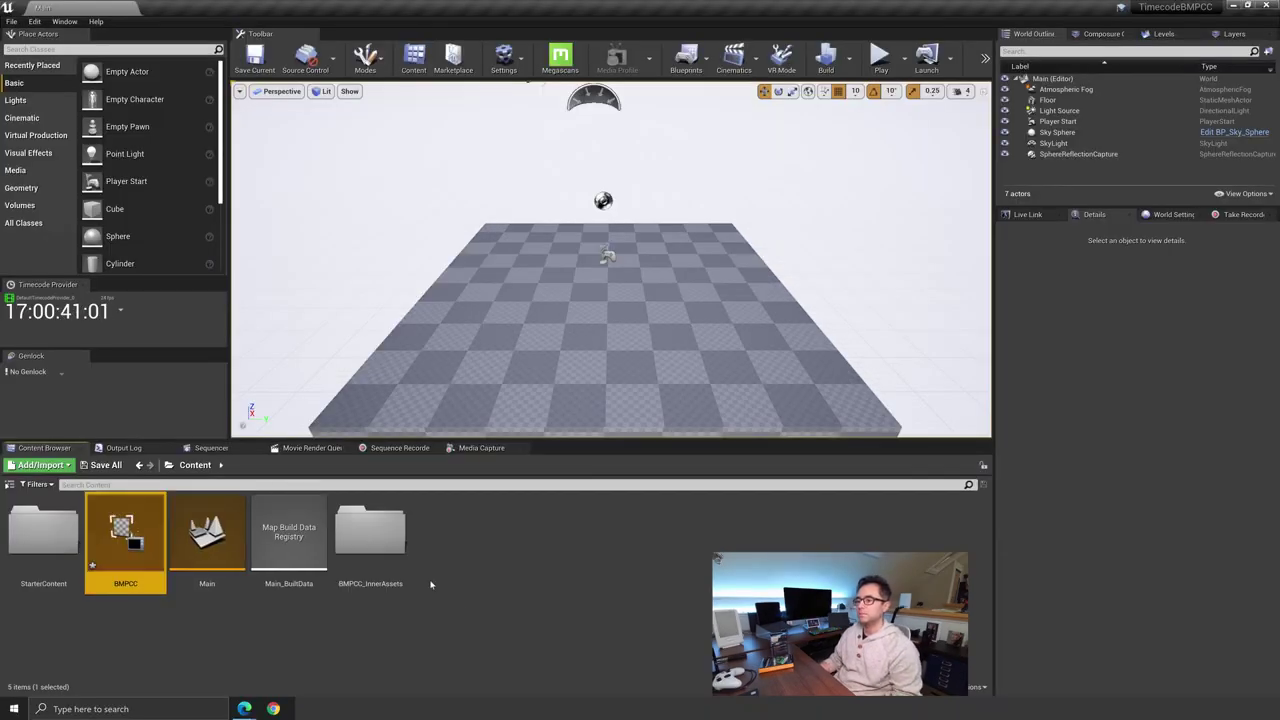
Open the BMPCC bundle, set Media Source to Blackmagic Media Source and expand its settings.
double_click(120, 556)
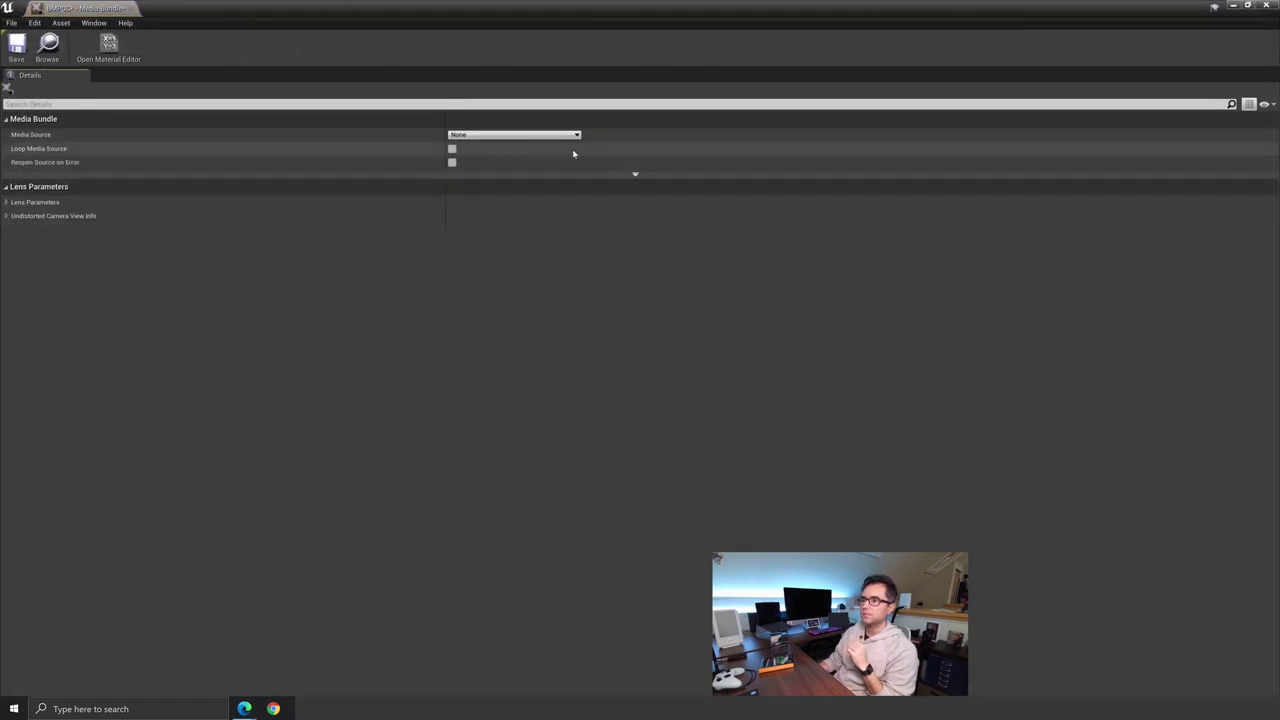
click(558, 136)
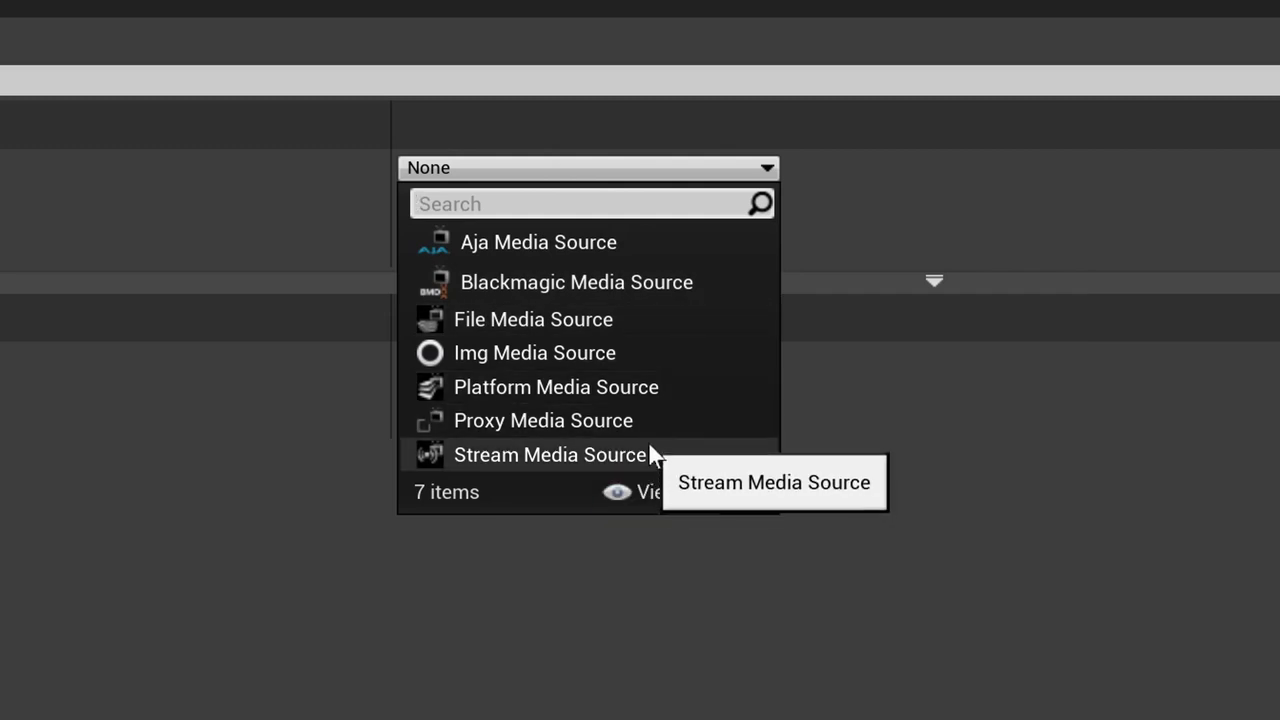
click(649, 284)
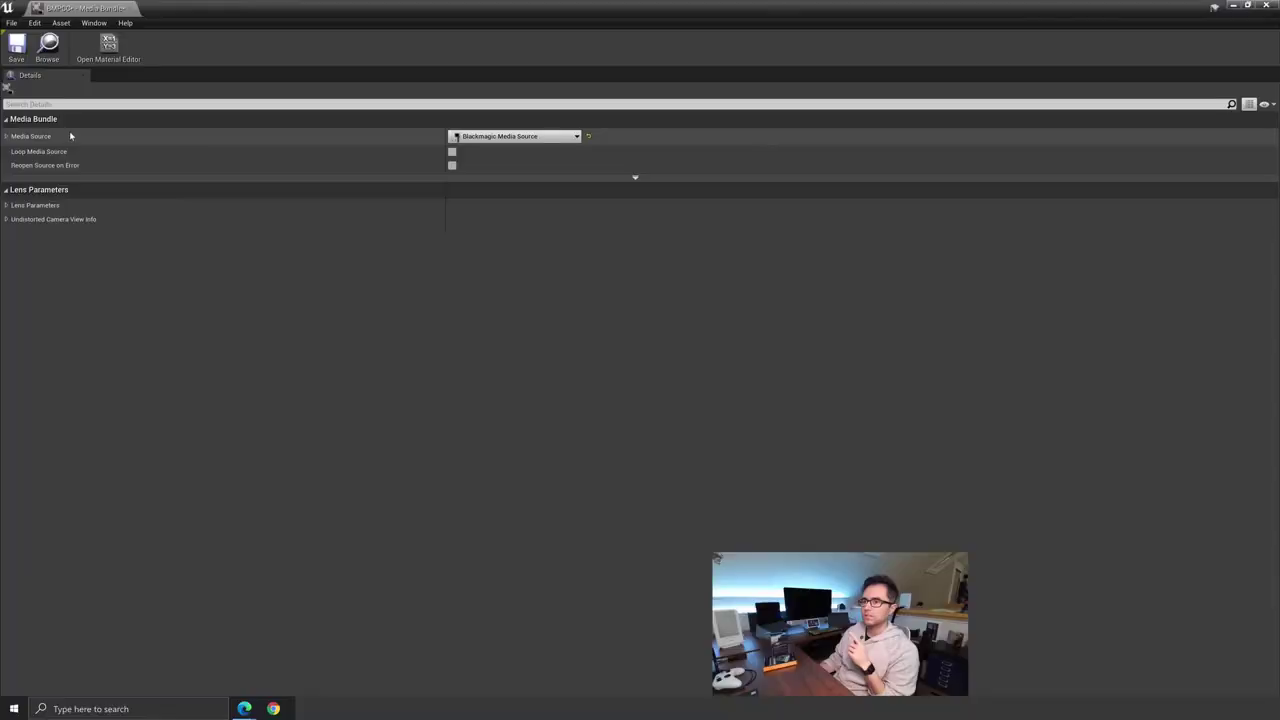
click(66, 135)
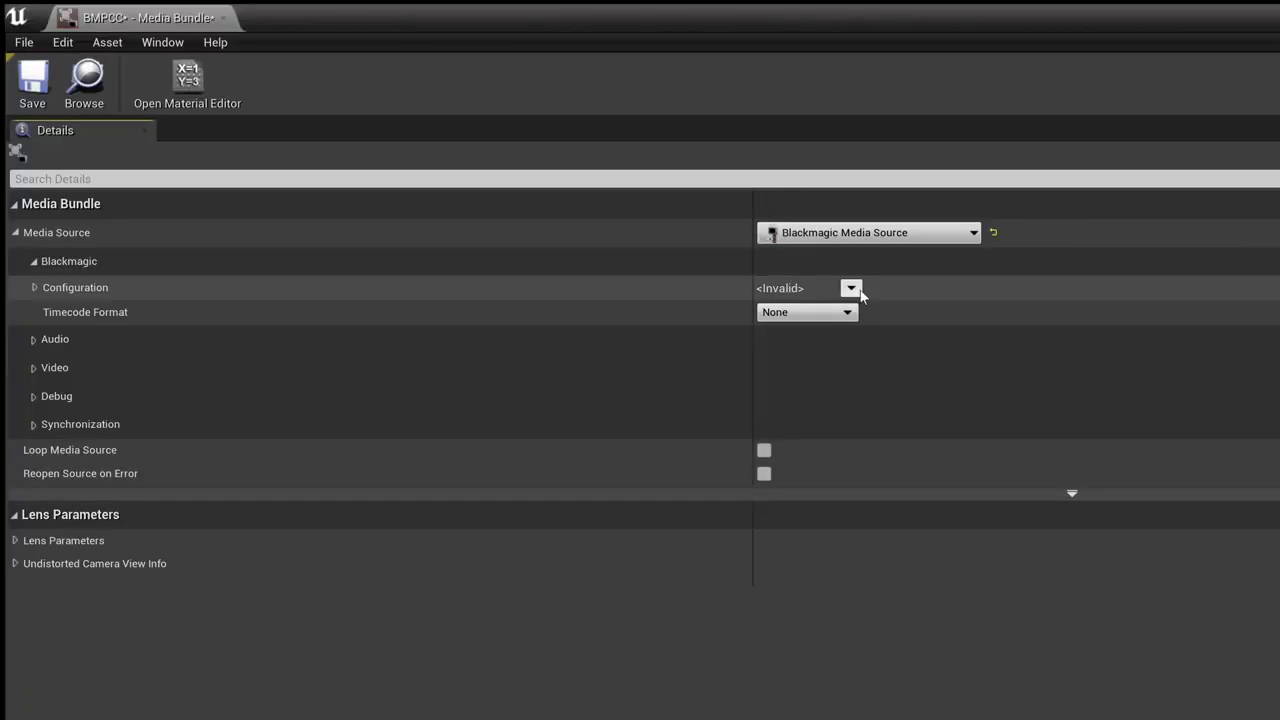
Configure the Blackmagic input as DeckLink 8K Pro (1), HD 1080 progressive at 24 fps and apply it.
click(851, 288)
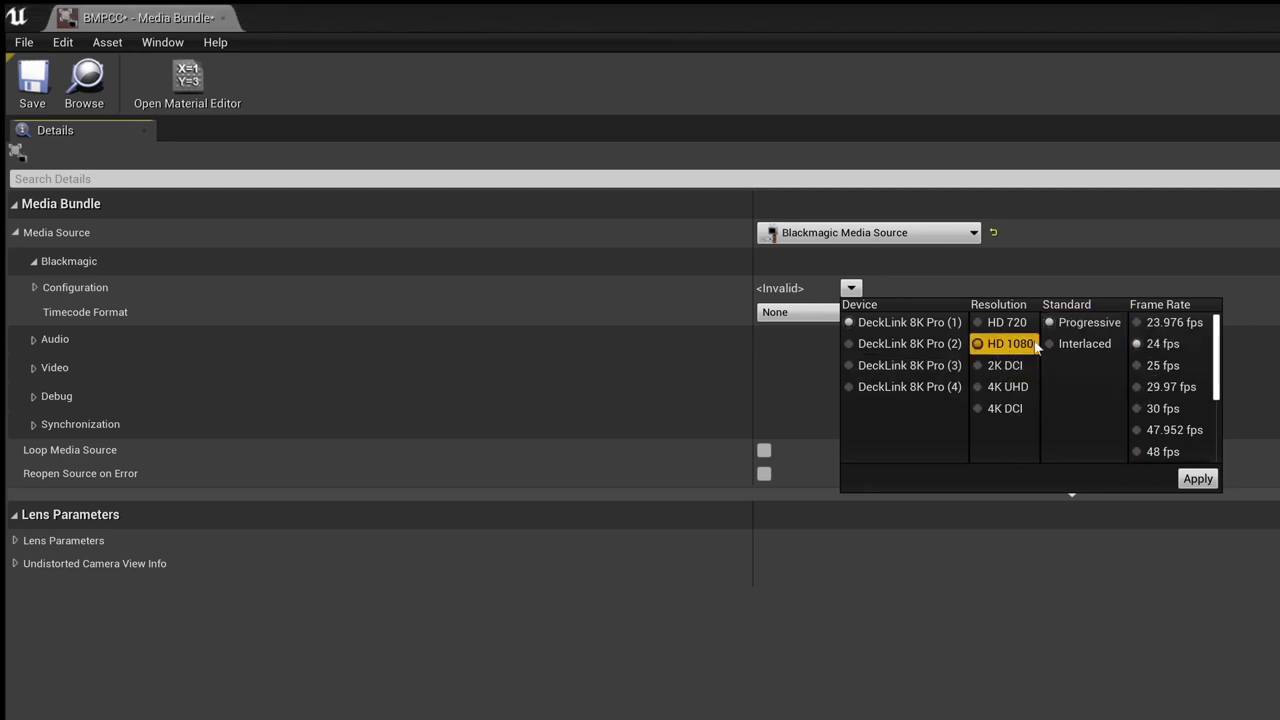
click(1190, 346)
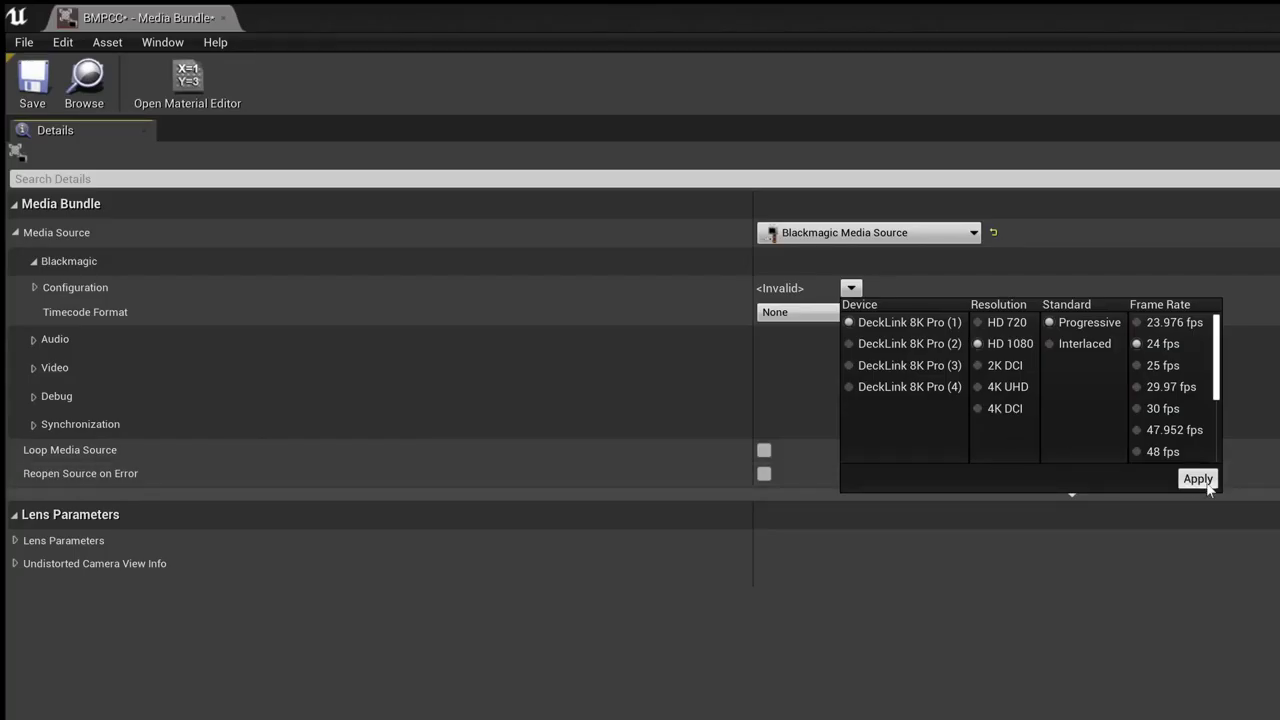
click(1205, 482)
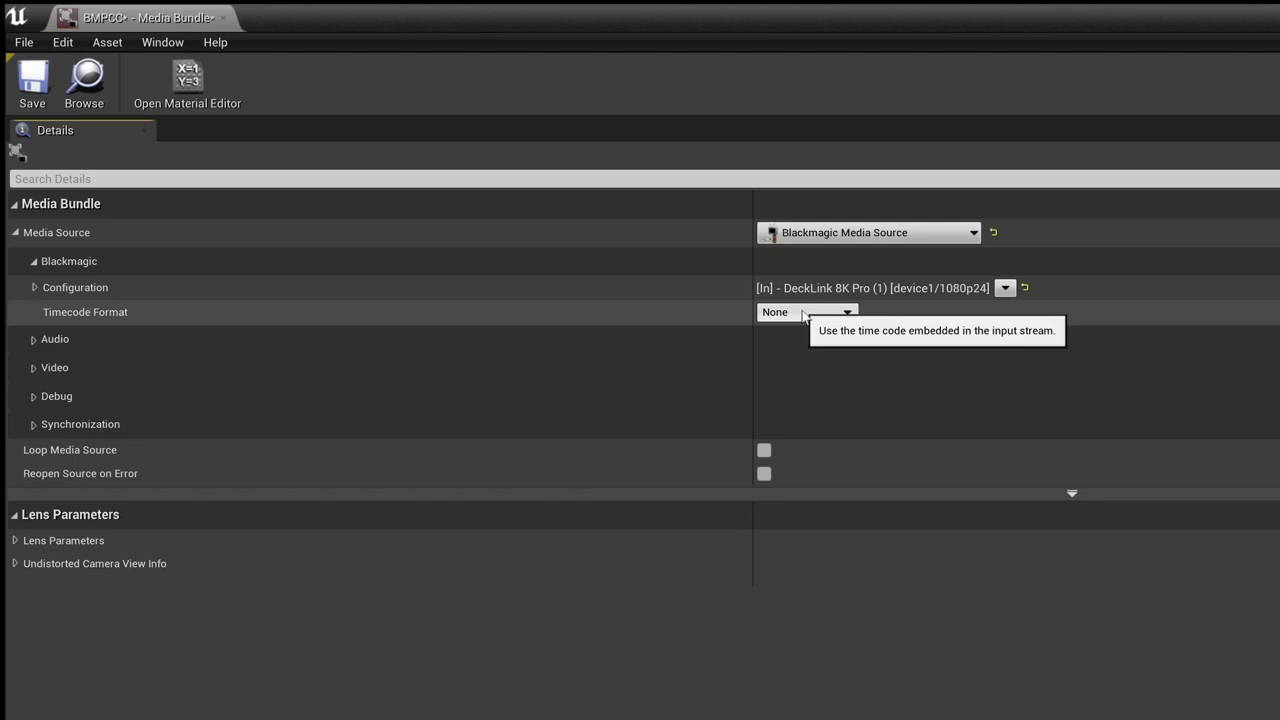
Review the Video, Synchronization and Lens Parameters sections, then save the BMPCC bundle and close its editor.
click(168, 368)
click(161, 518)
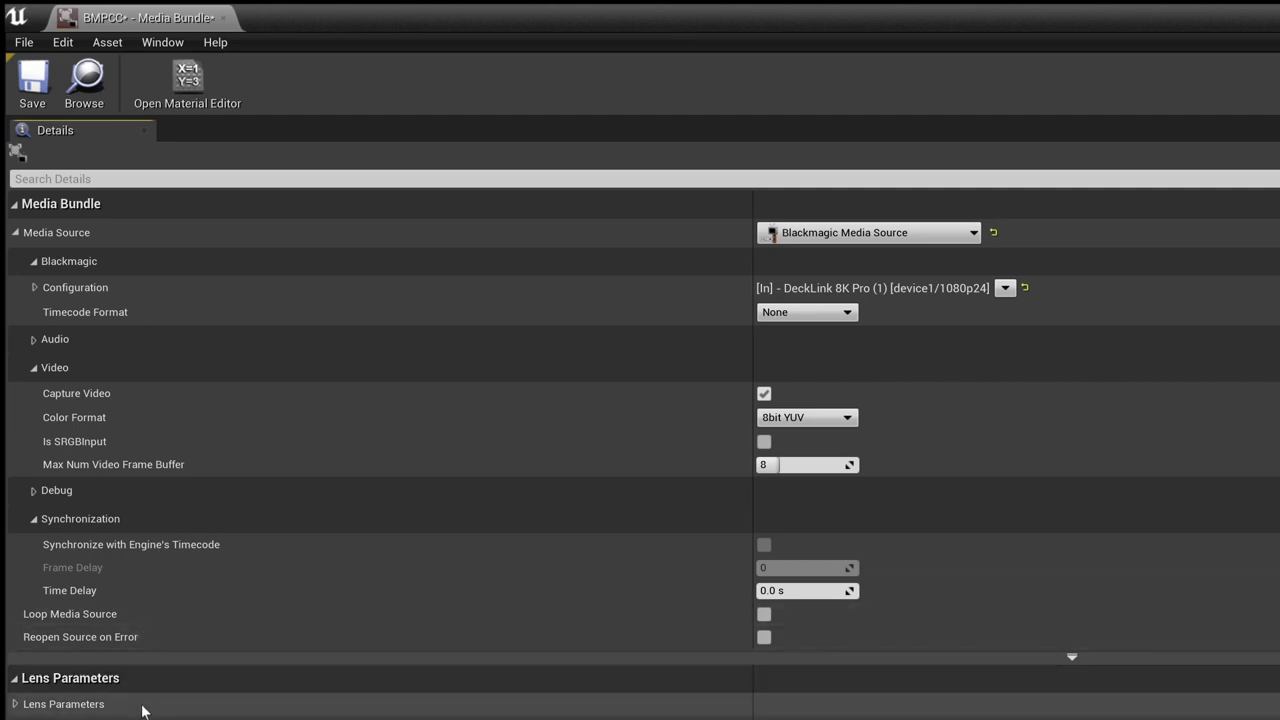
click(91, 712)
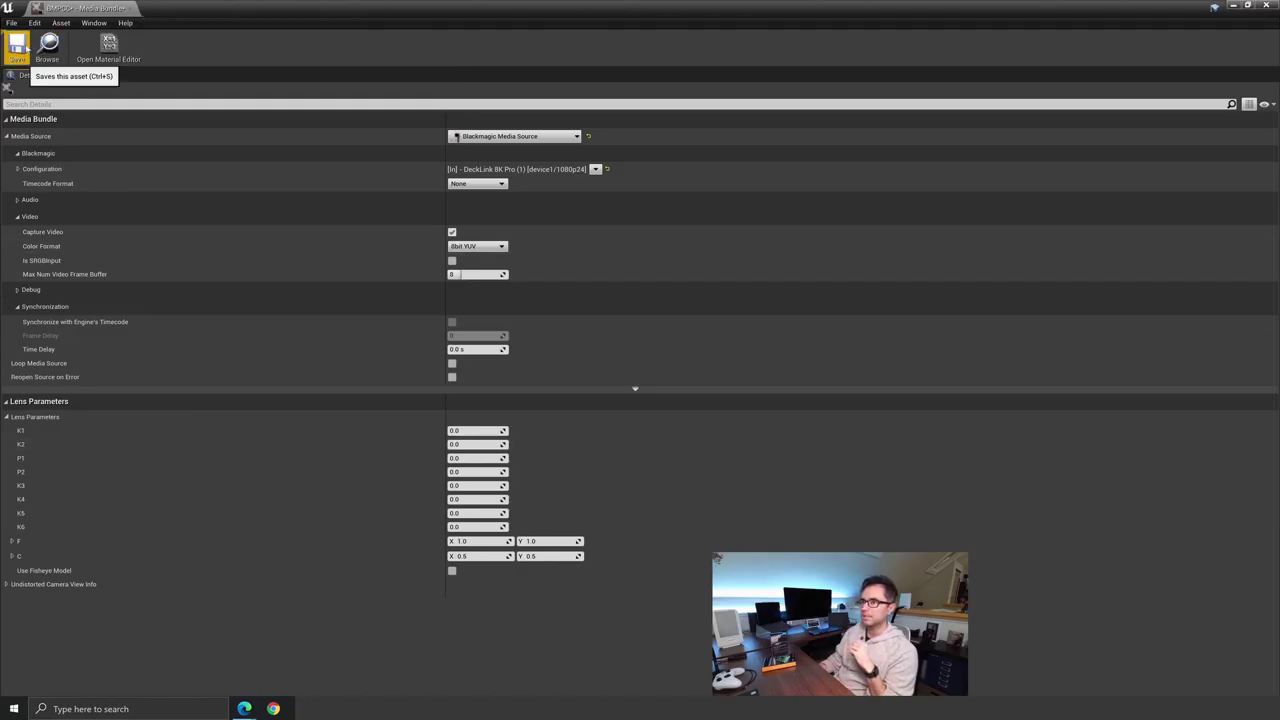
click(47, 45)
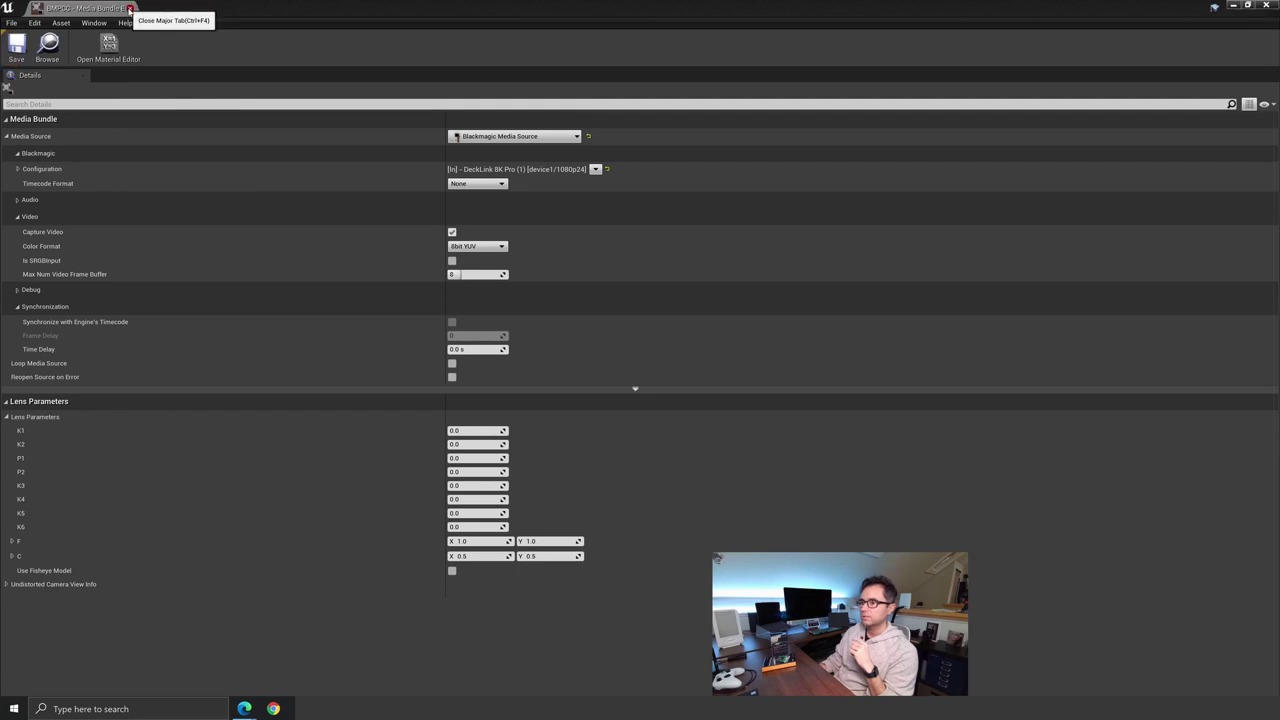
click(129, 9)
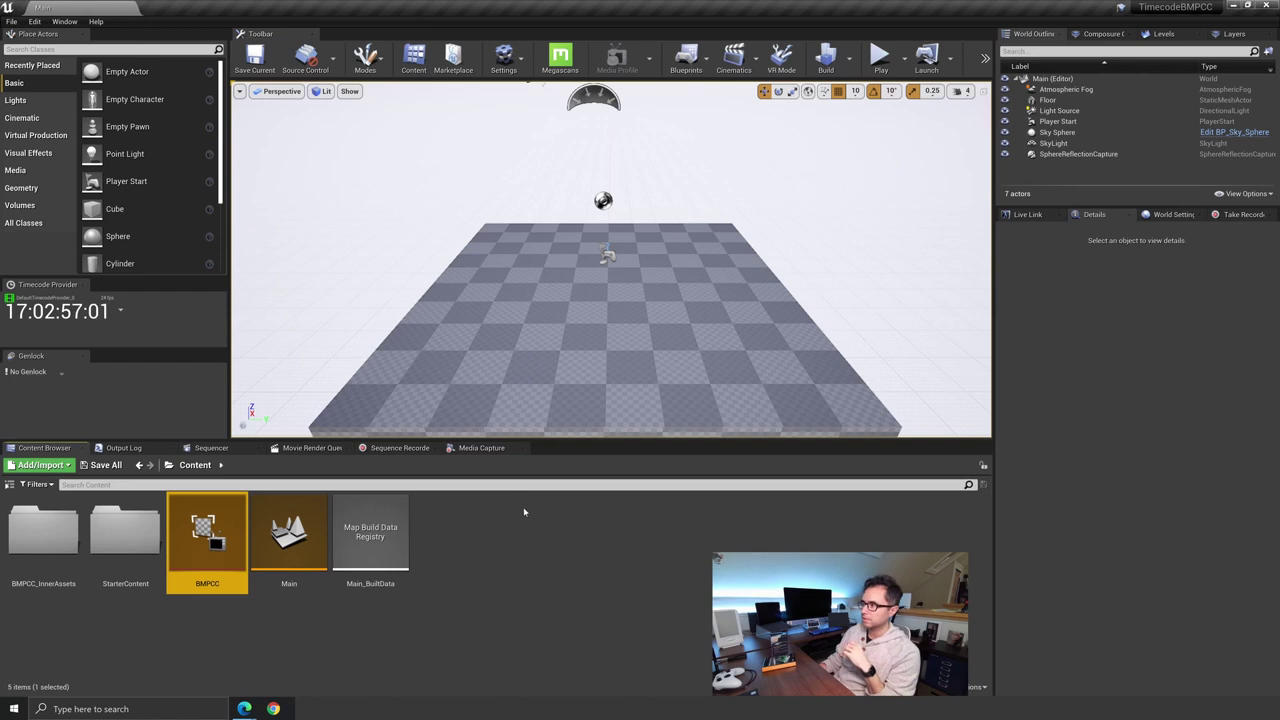
Drag the BMPCC media bundle into the level and nudge the plane into position.
click(488, 539)
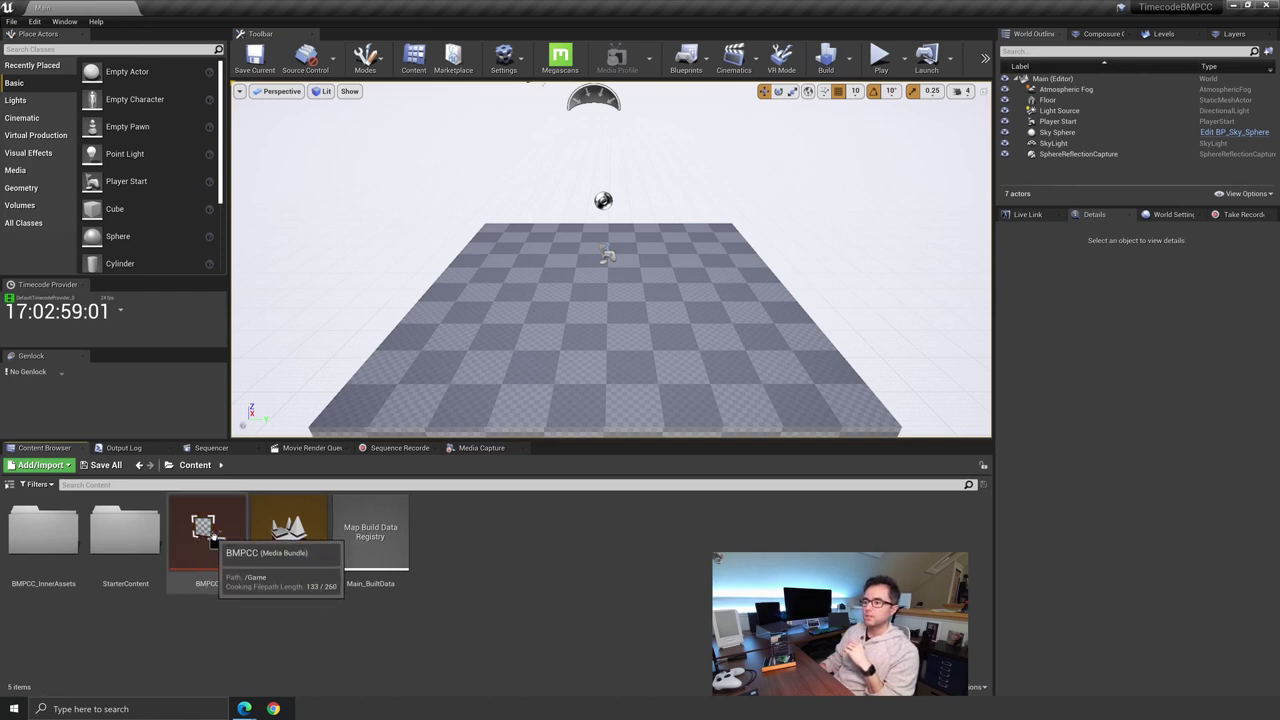
drag(207, 535, 541, 245)
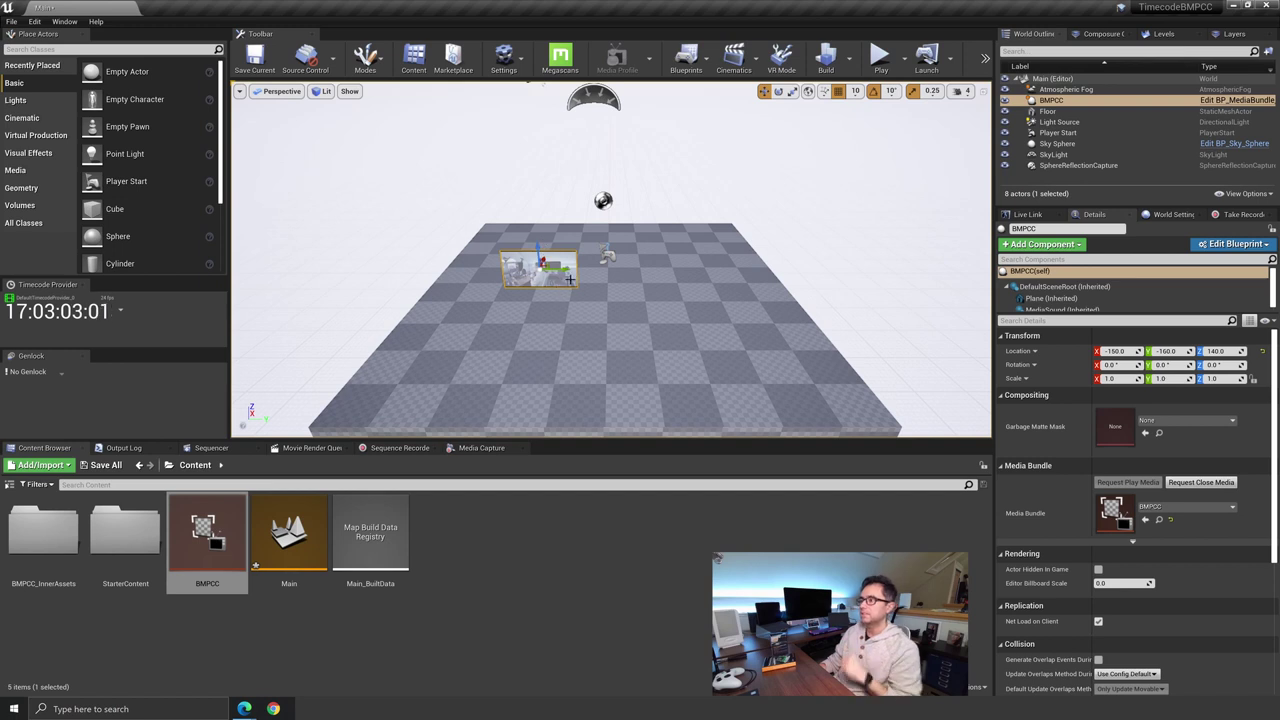
key(e)
key(w)
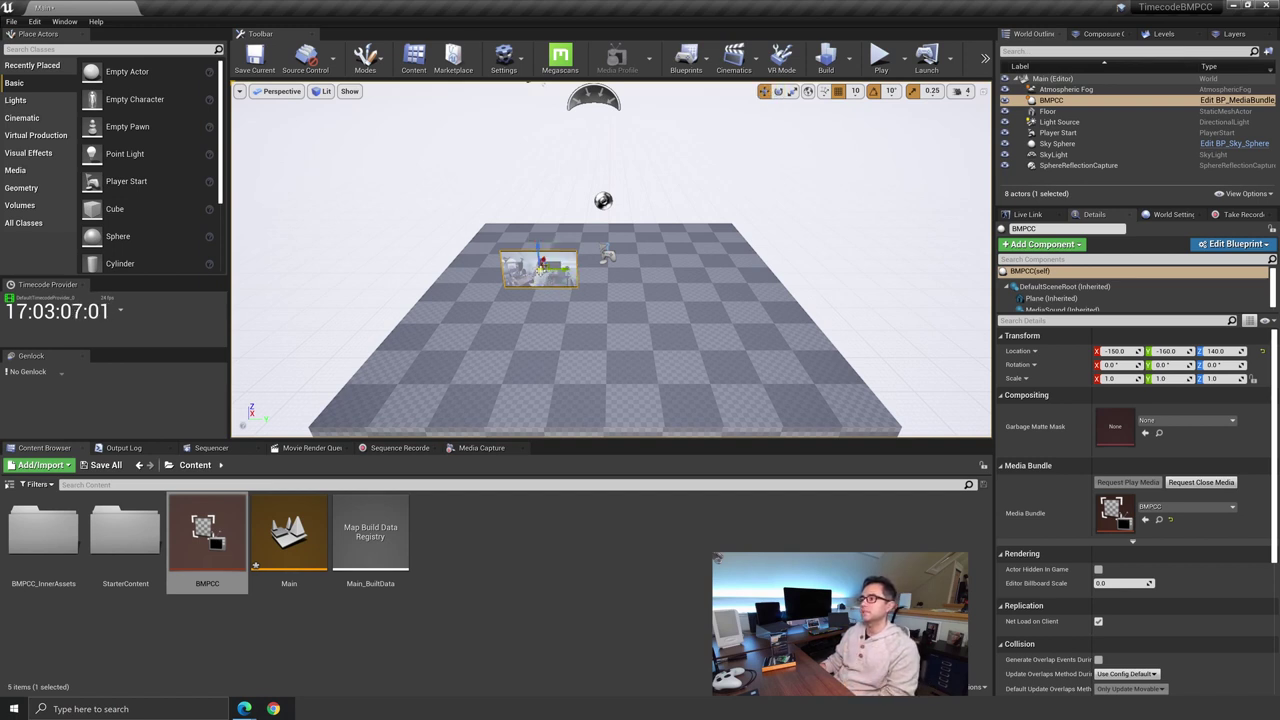
drag(541, 262, 558, 255)
Scale the BMPCC plane to 4.25 and raise it to Z 270.
key(e)
key(r)
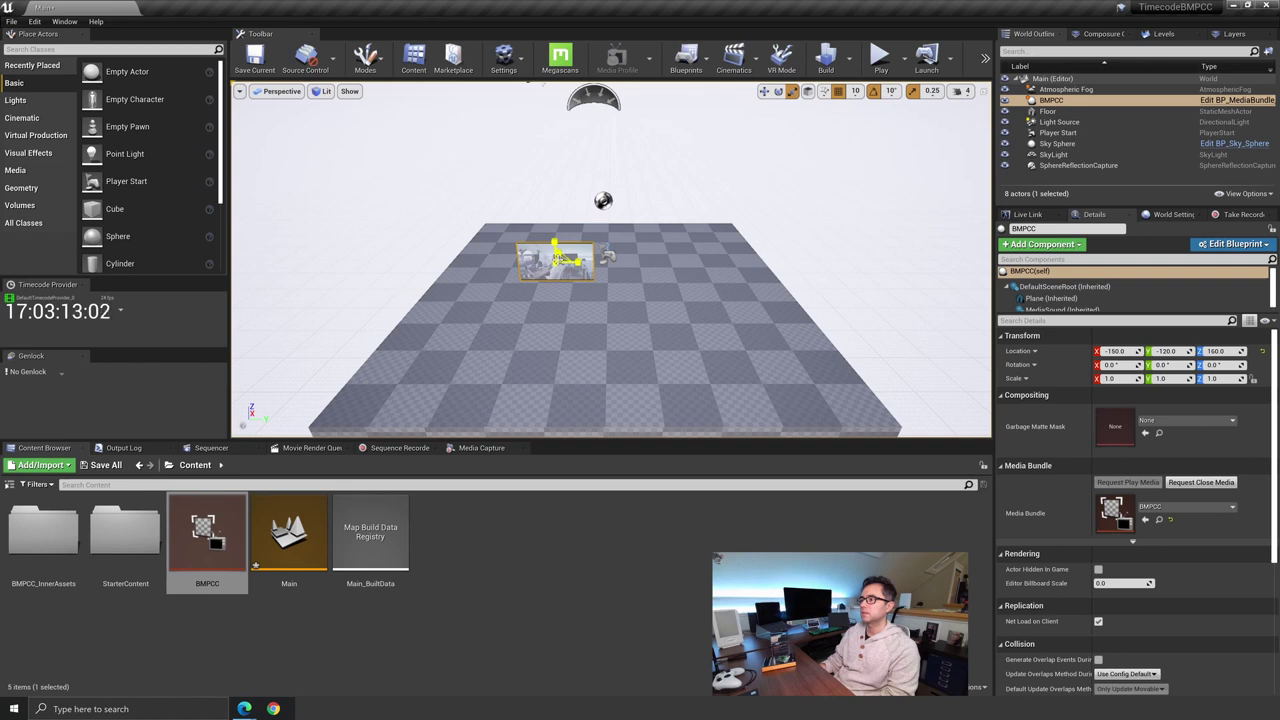
drag(556, 258, 620, 195)
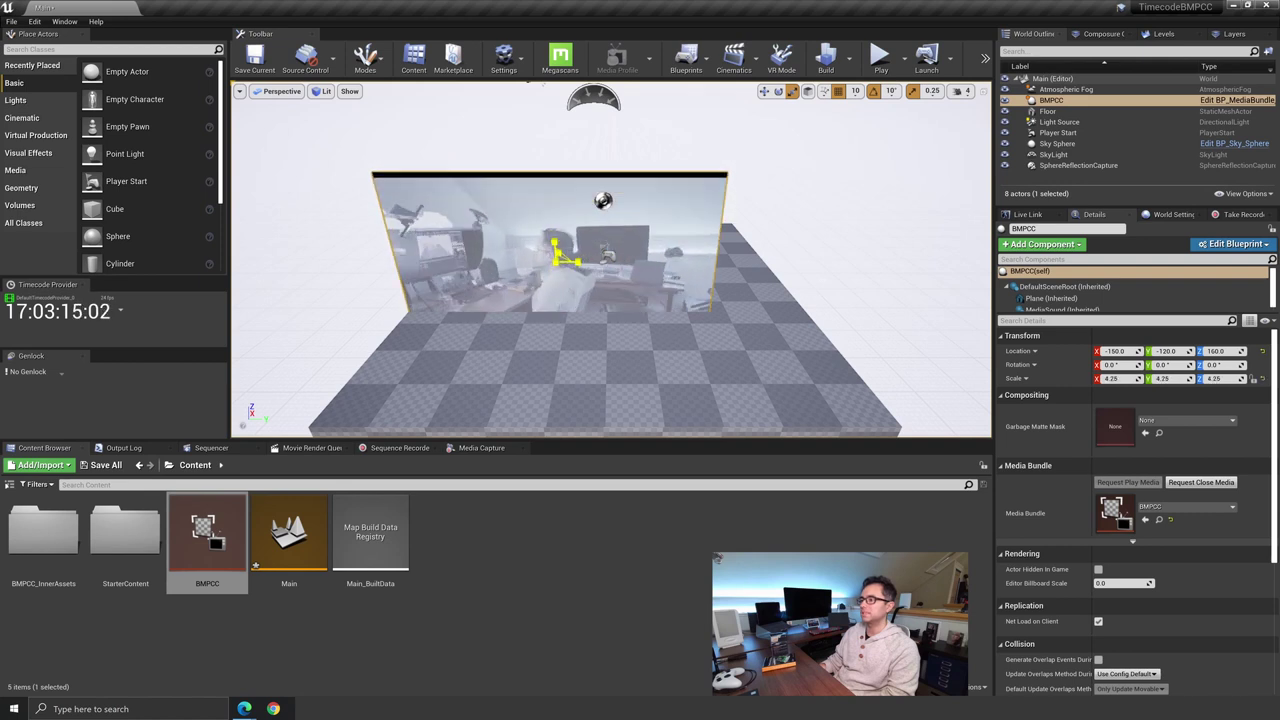
key(w)
drag(555, 242, 555, 200)
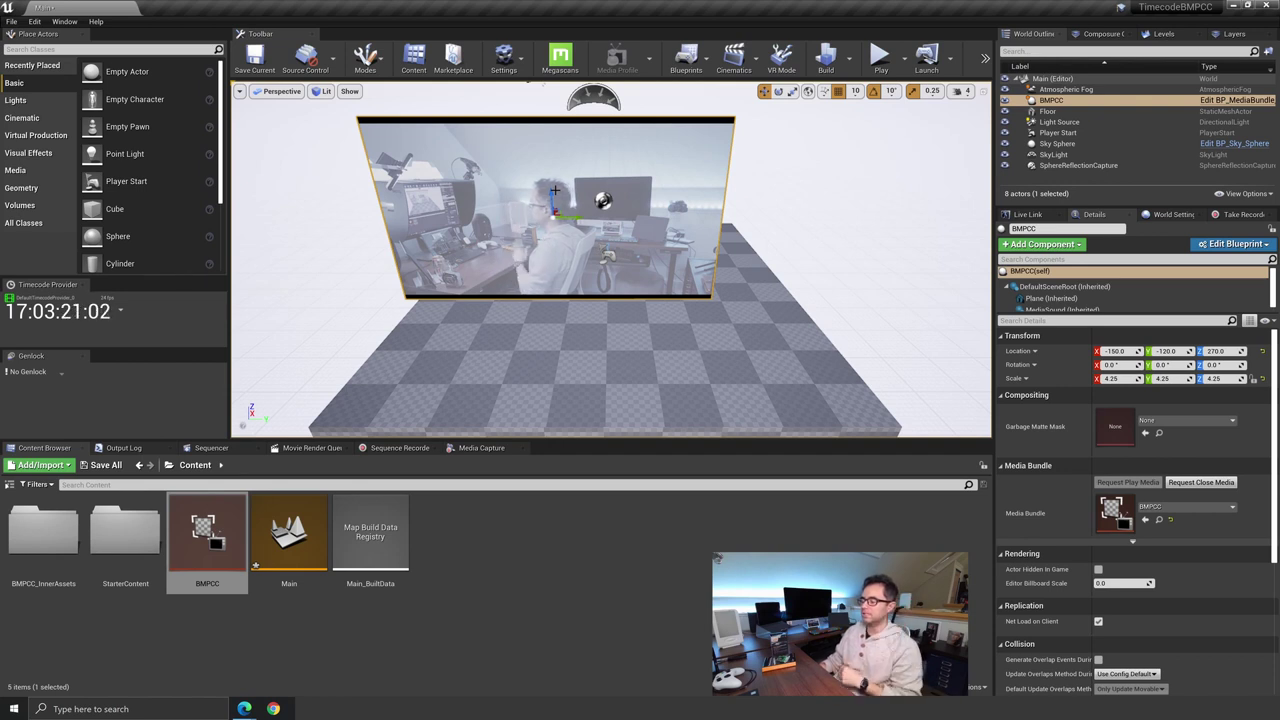
click(540, 341)
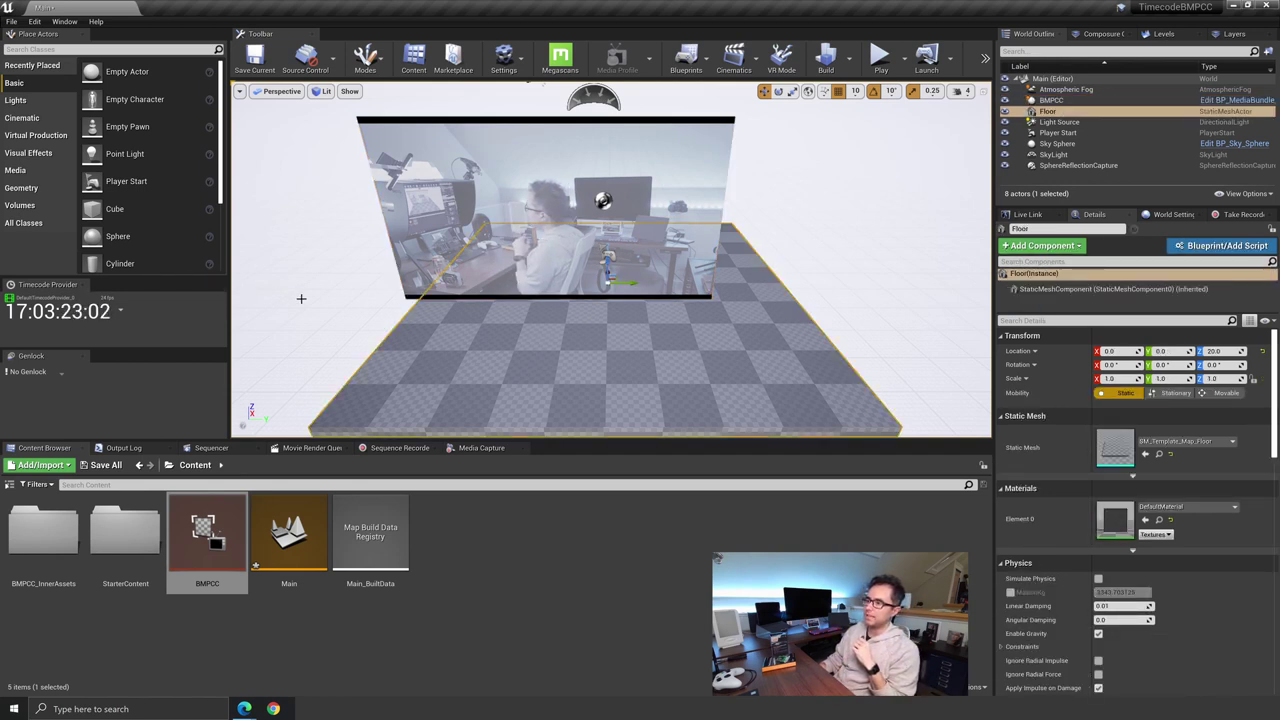
click(340, 318)
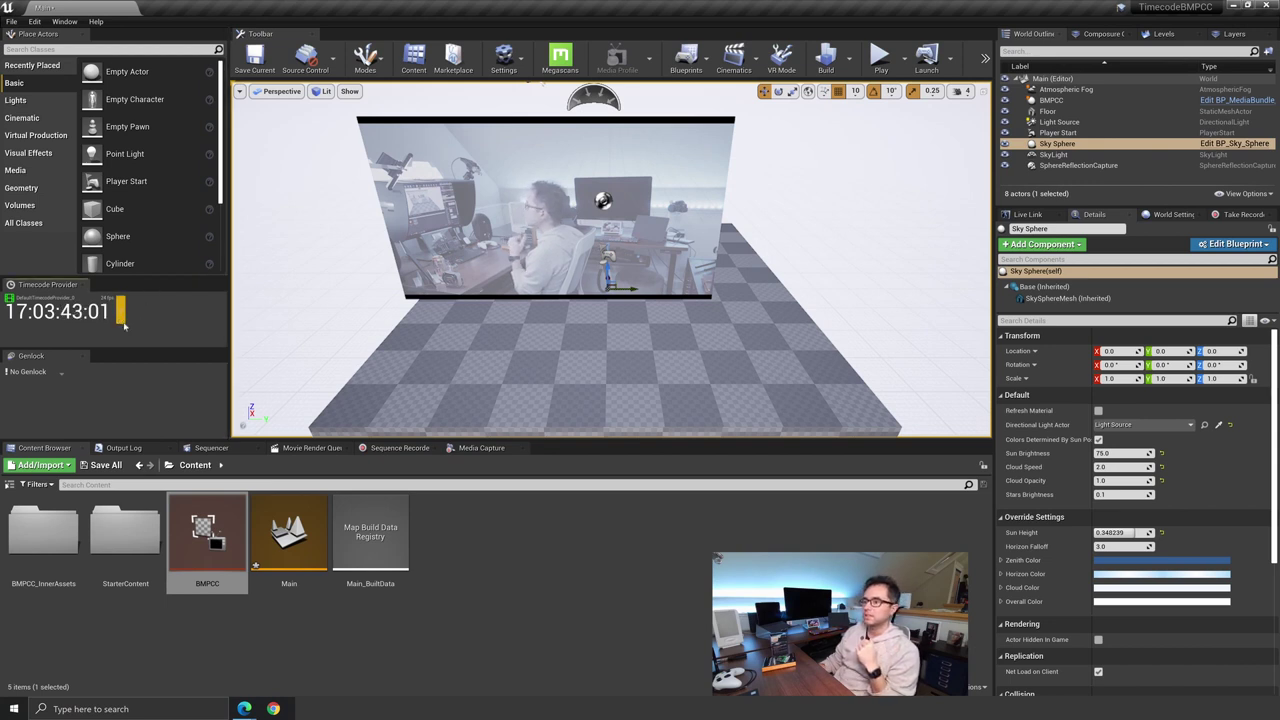
click(462, 524)
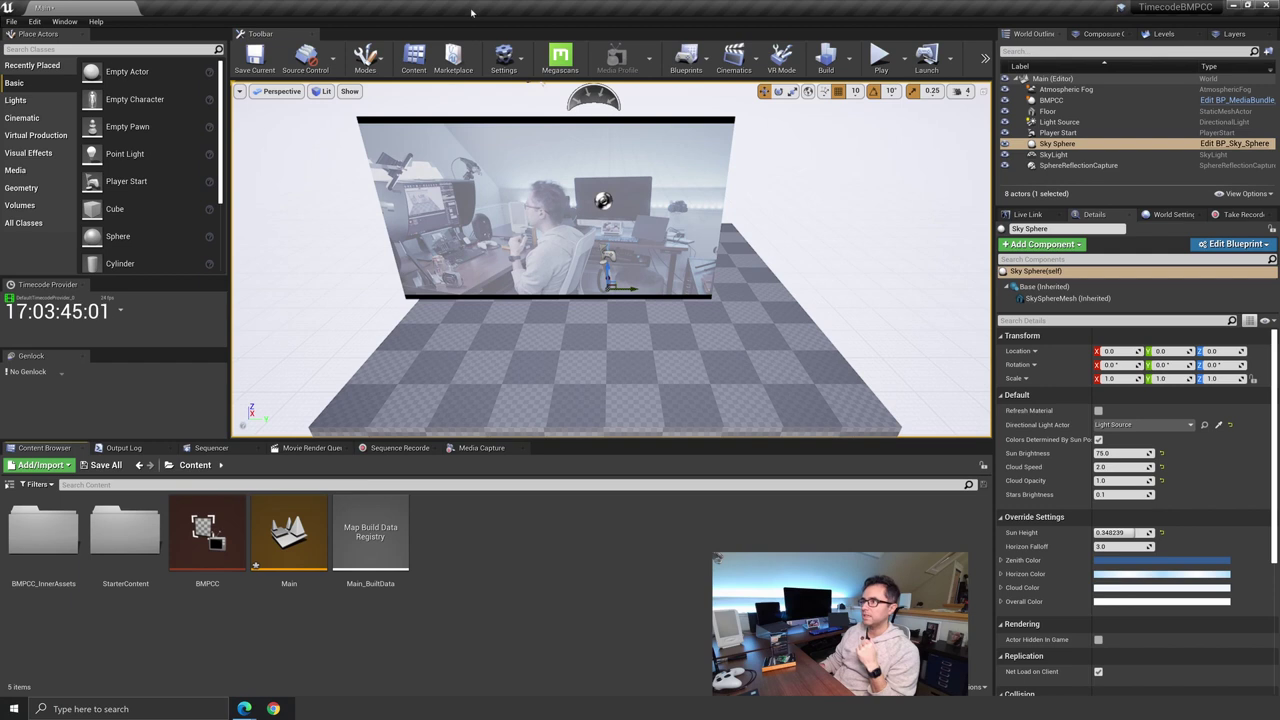
Set Project Settings' Timecode Provider to BlackmagicTimecodeProvider via a 'timecode' search.
click(505, 62)
click(542, 106)
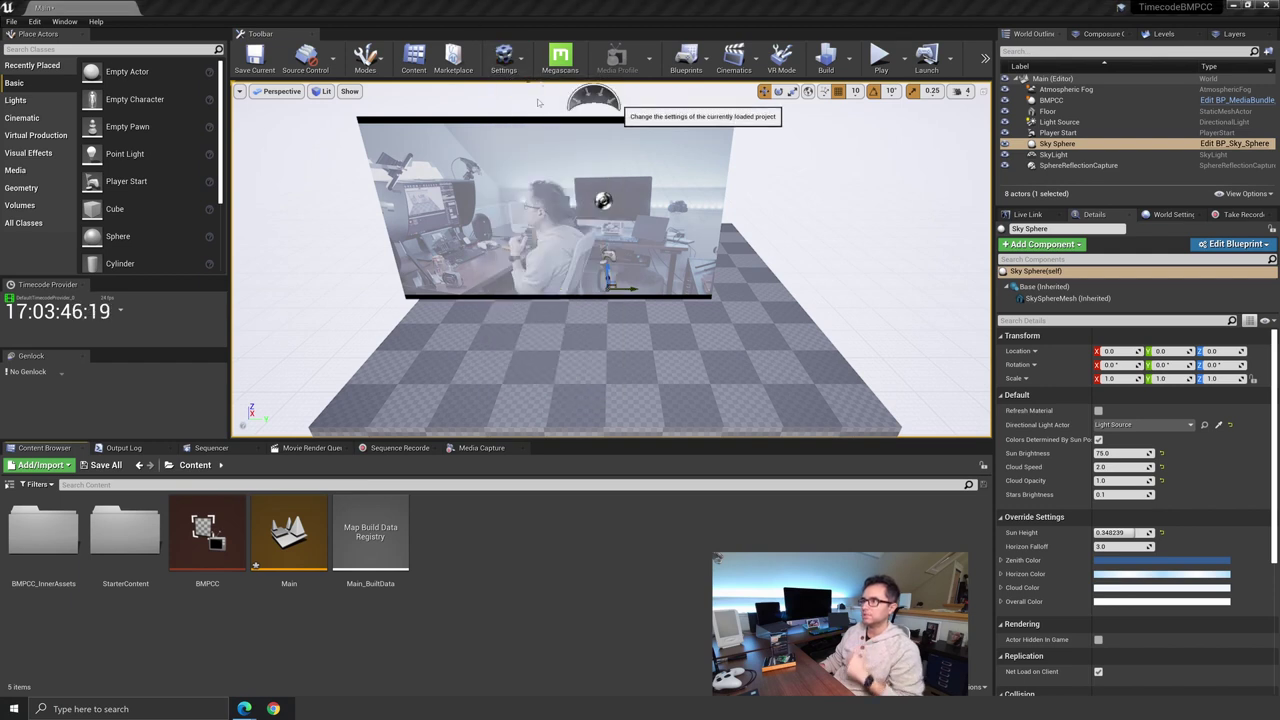
text(tim)
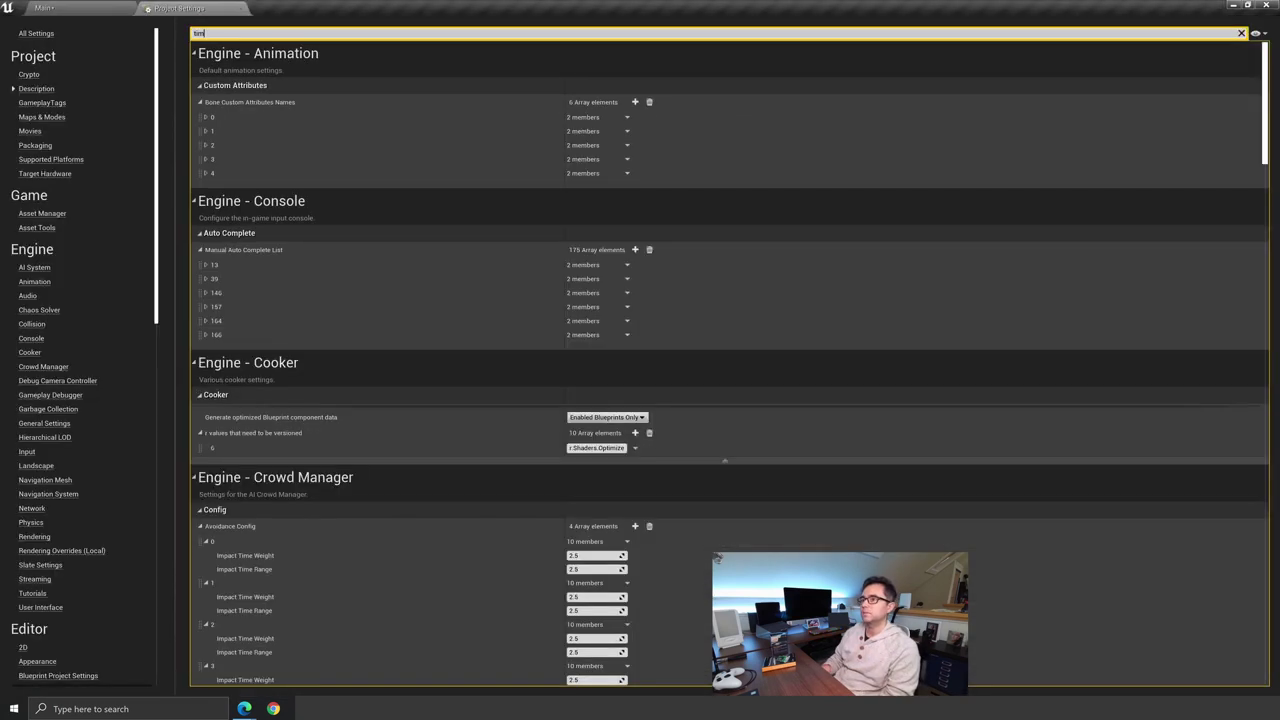
text(ecode)
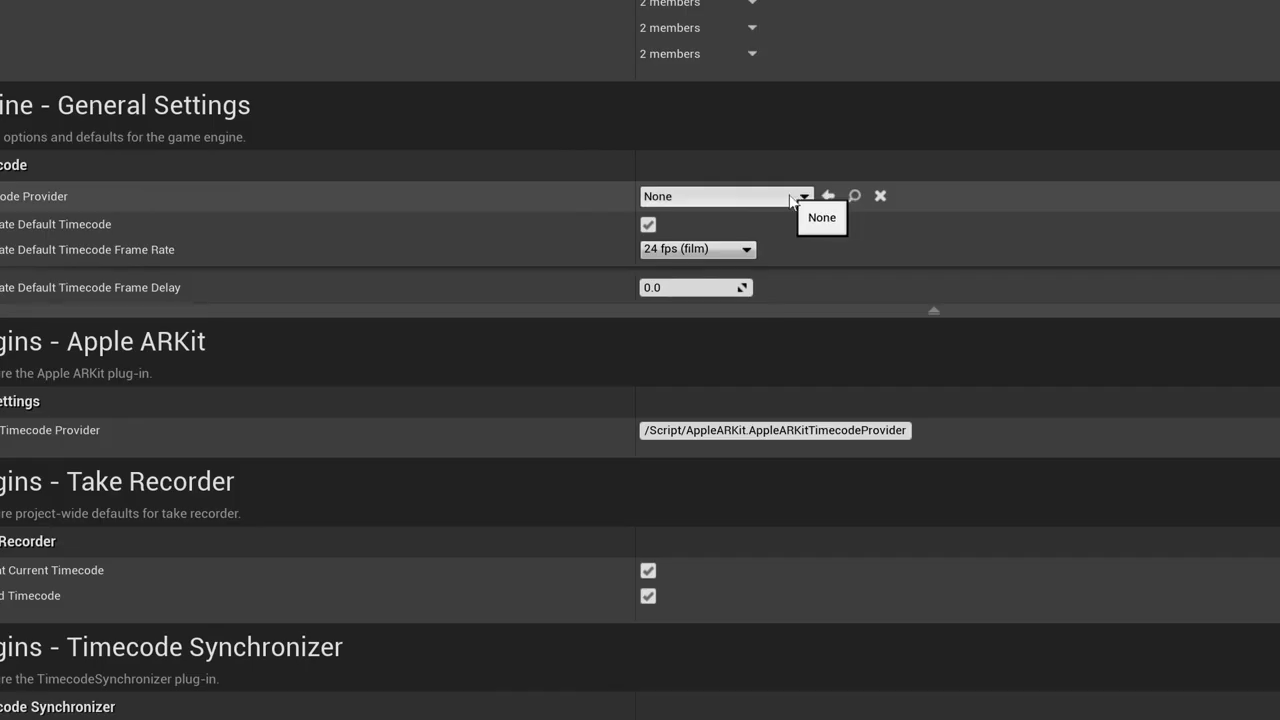
click(623, 250)
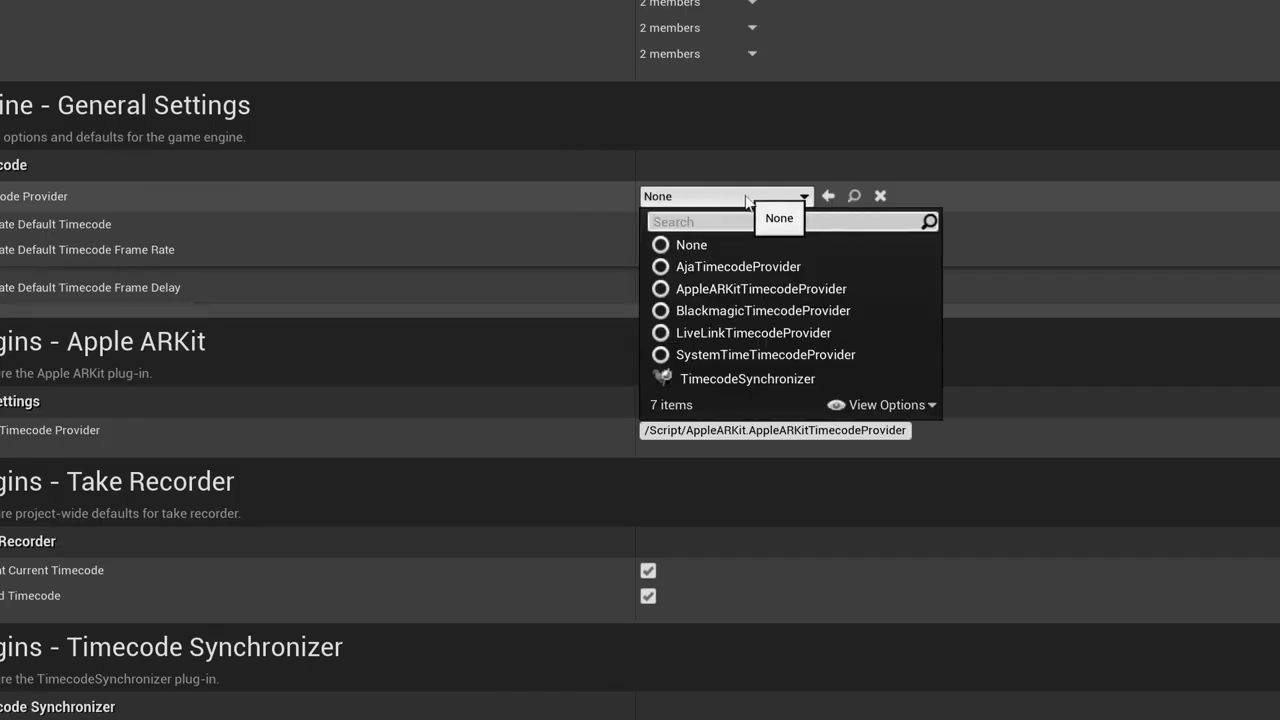
click(774, 313)
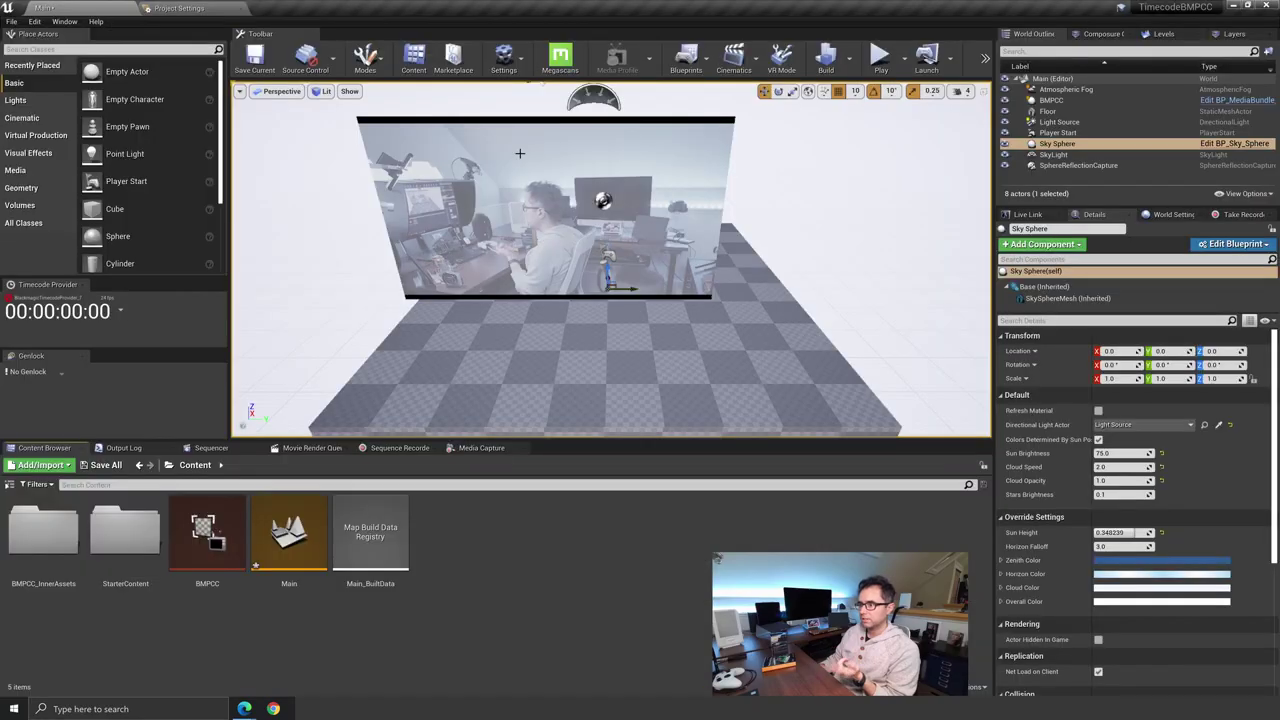
Close Project Settings and review the Output Log for timecode configuration warnings.
click(180, 8)
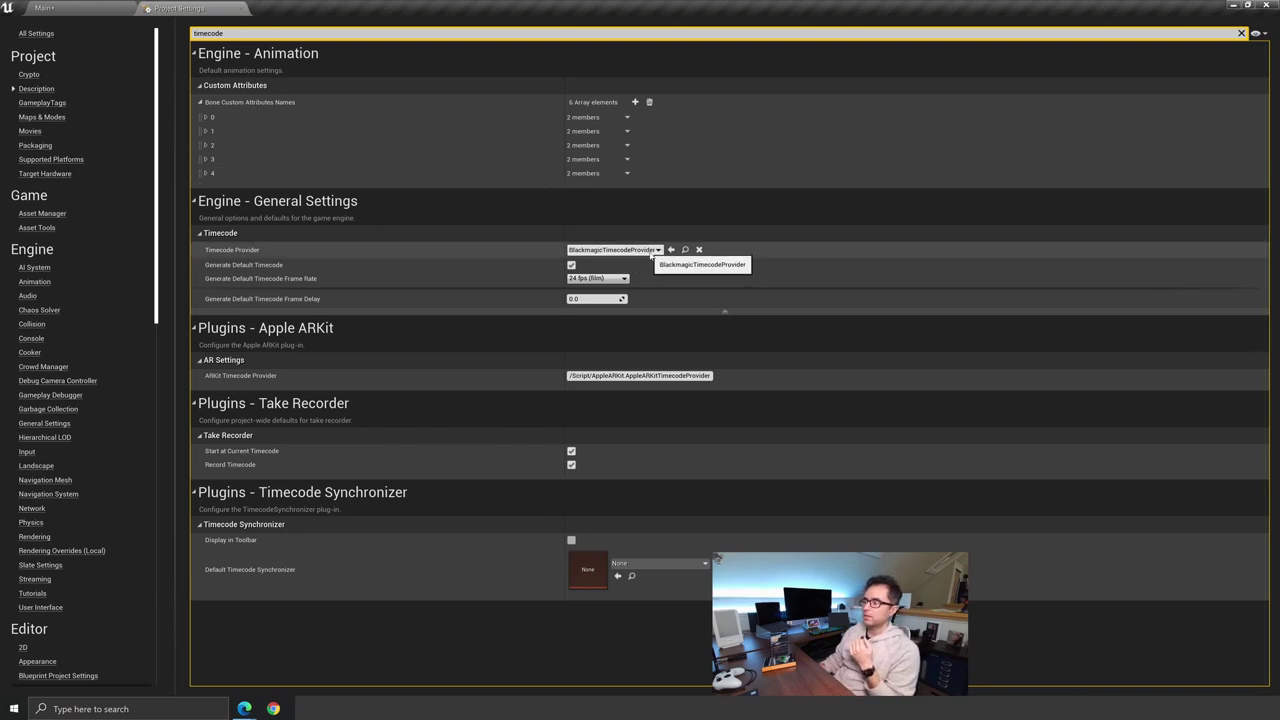
click(652, 251)
click(653, 251)
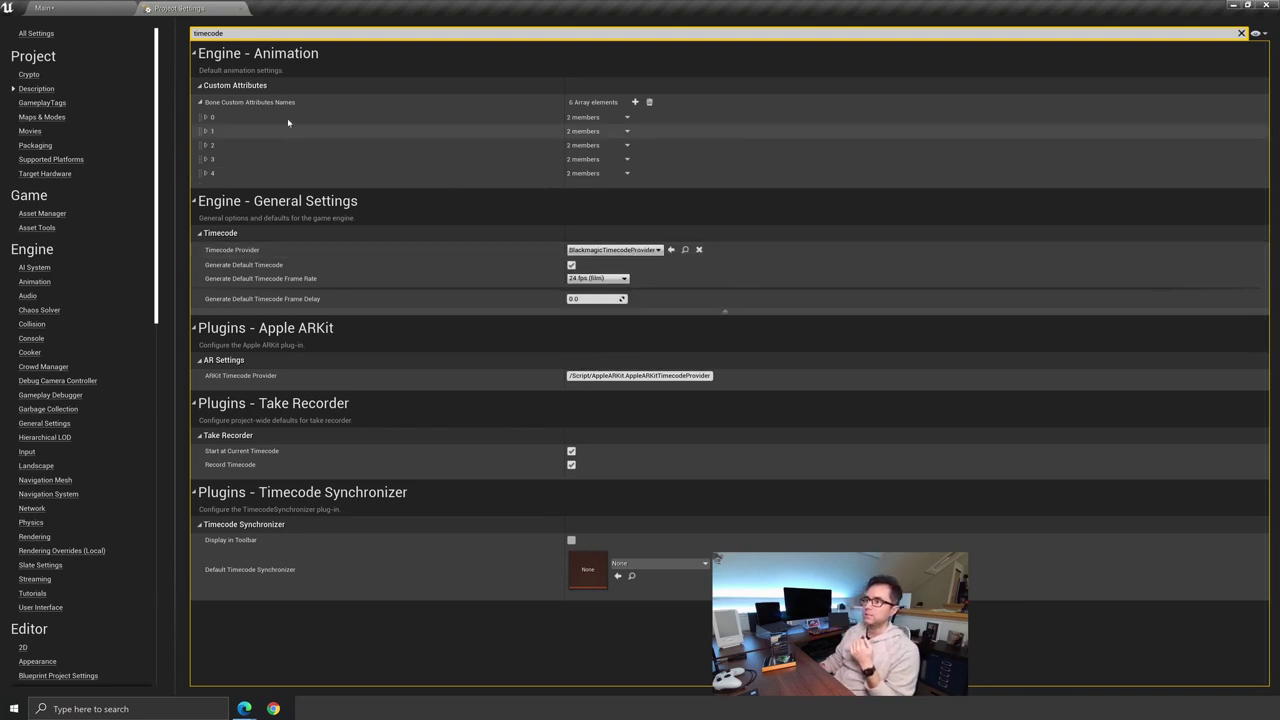
click(239, 8)
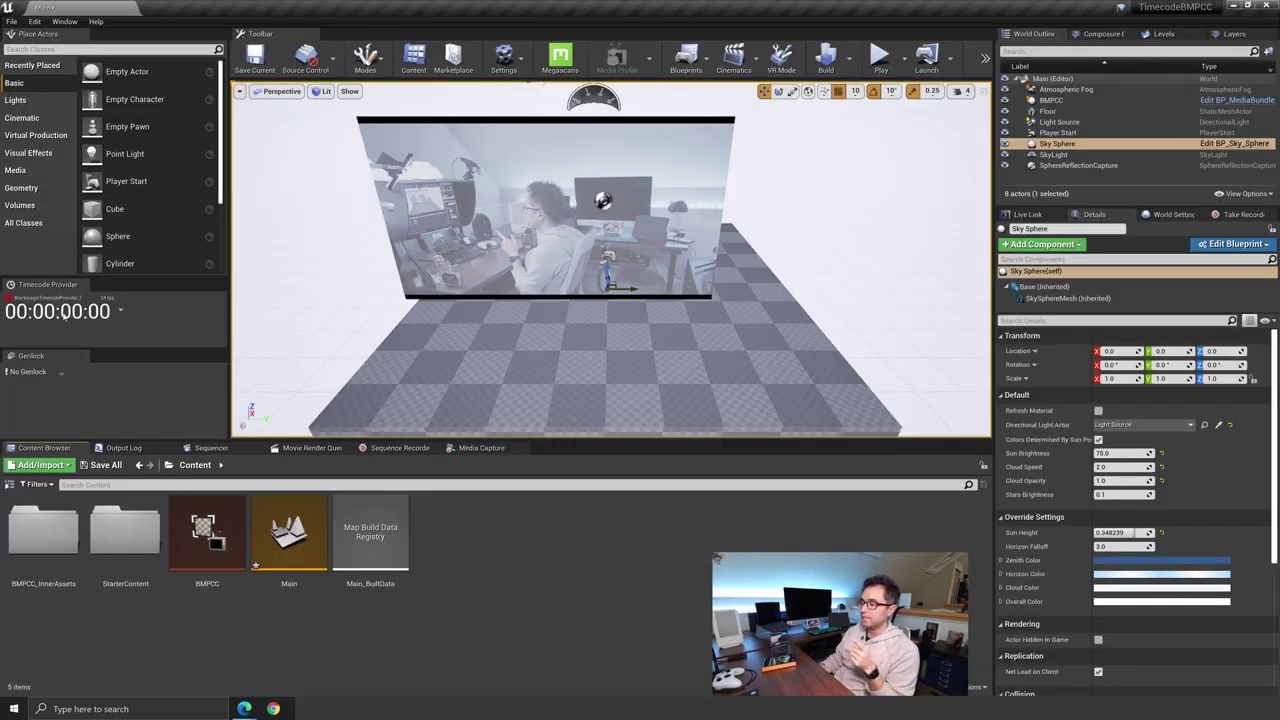
click(124, 448)
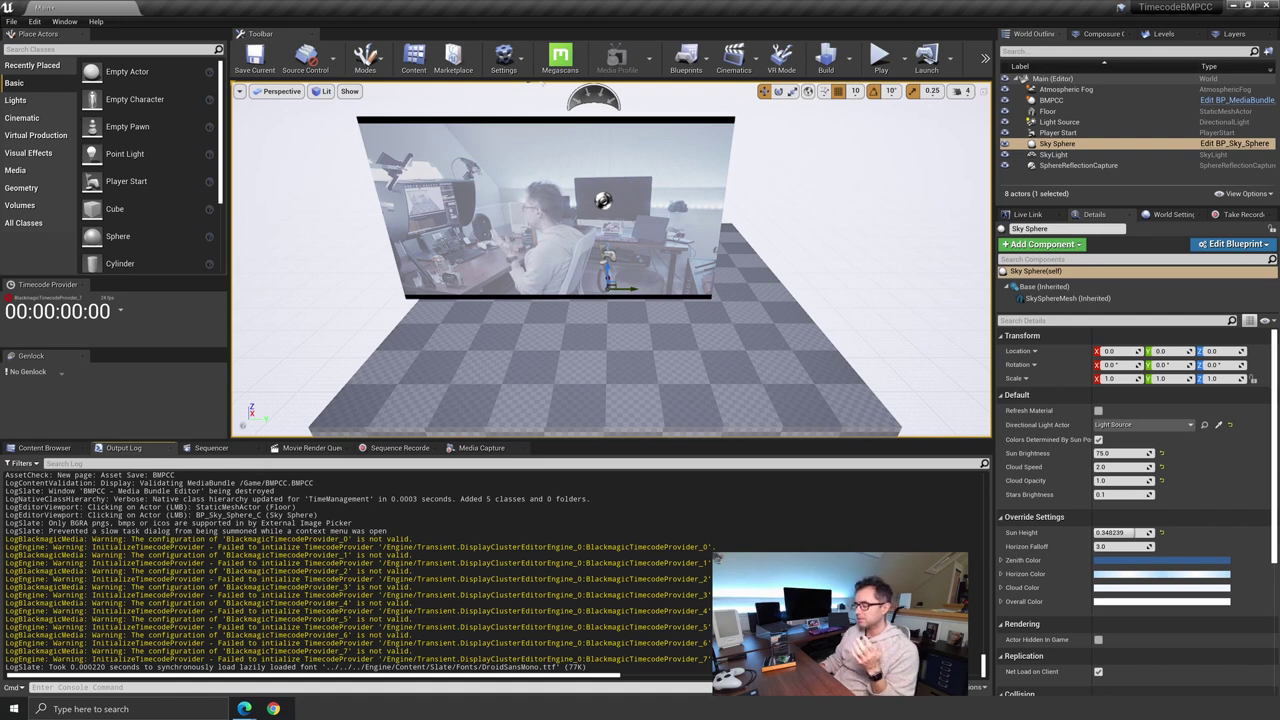
click(45, 448)
Create a Blueprint class from BlackmagicTimecodeProvider, found by searching 'blackmagi', and name it BMCTCP.
right_click(475, 521)
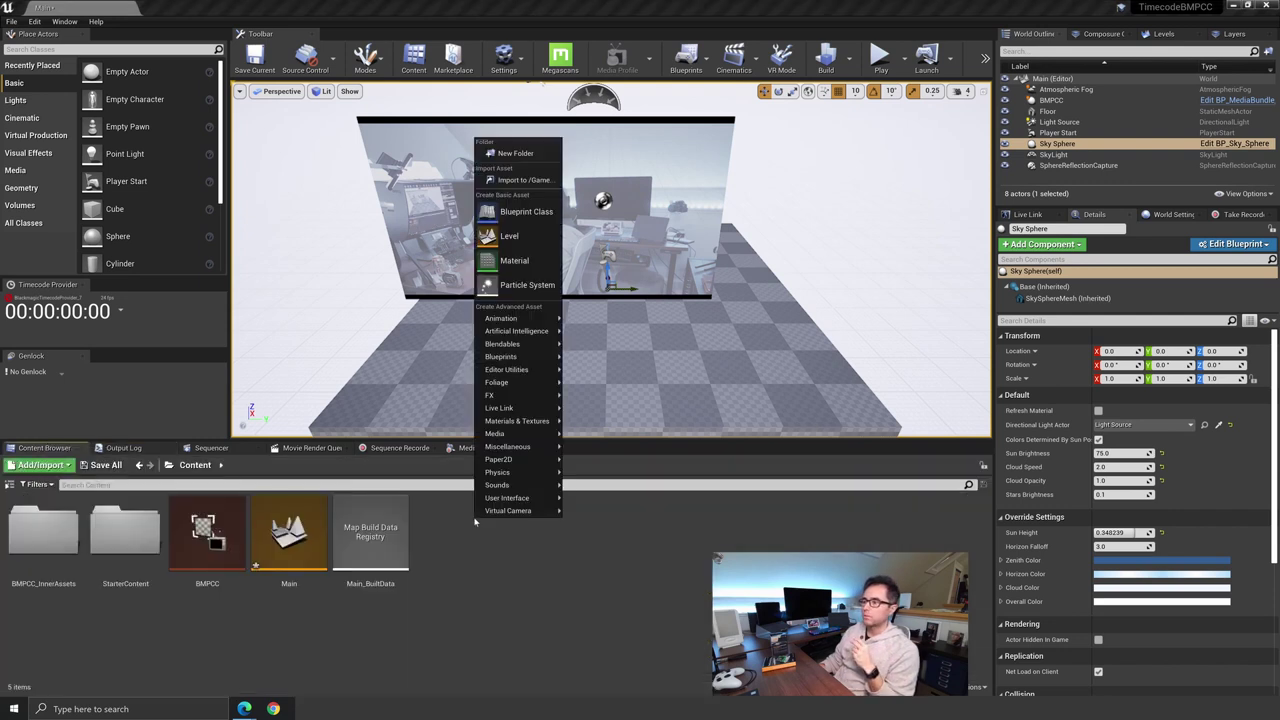
click(522, 211)
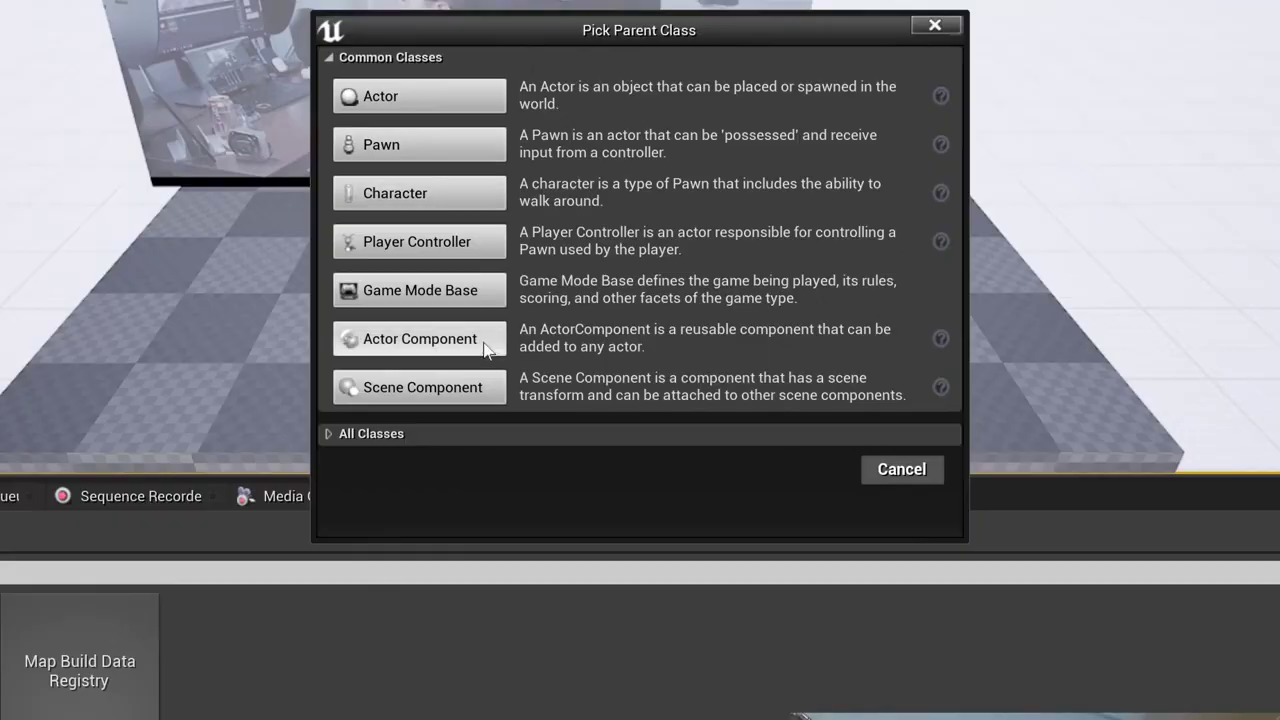
click(398, 433)
text(bl)
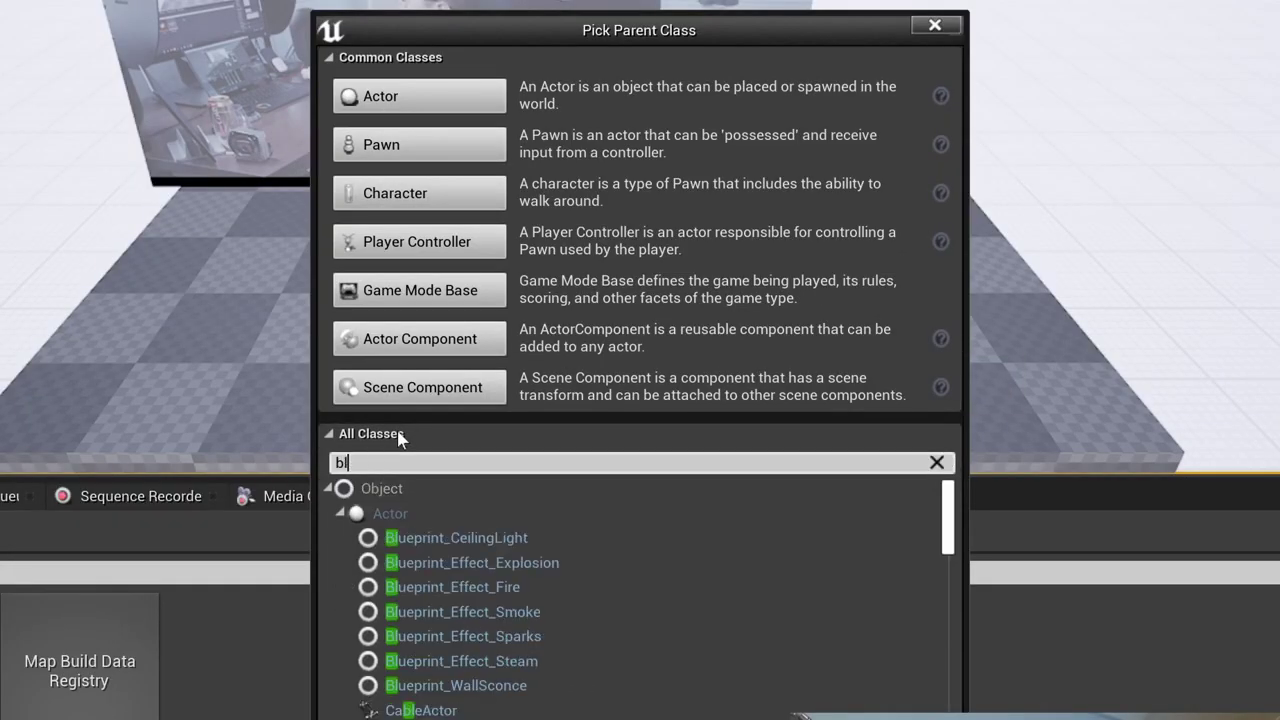
text(ackmagi)
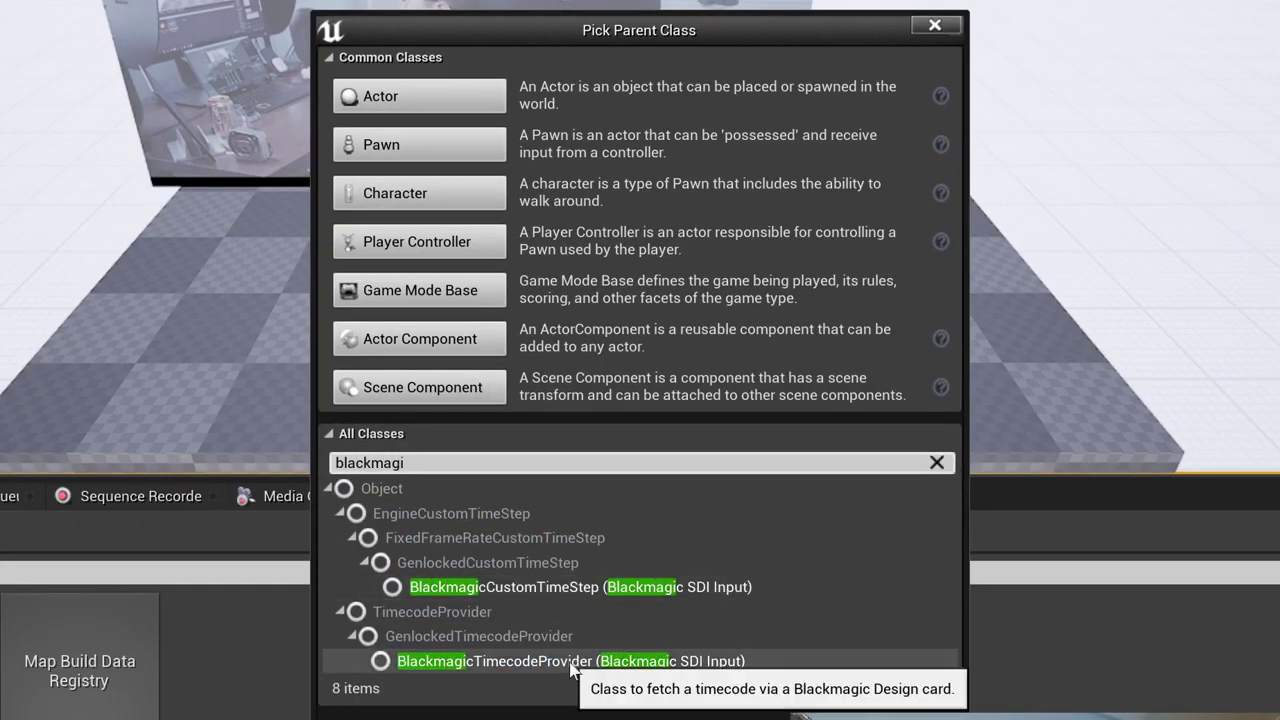
click(560, 661)
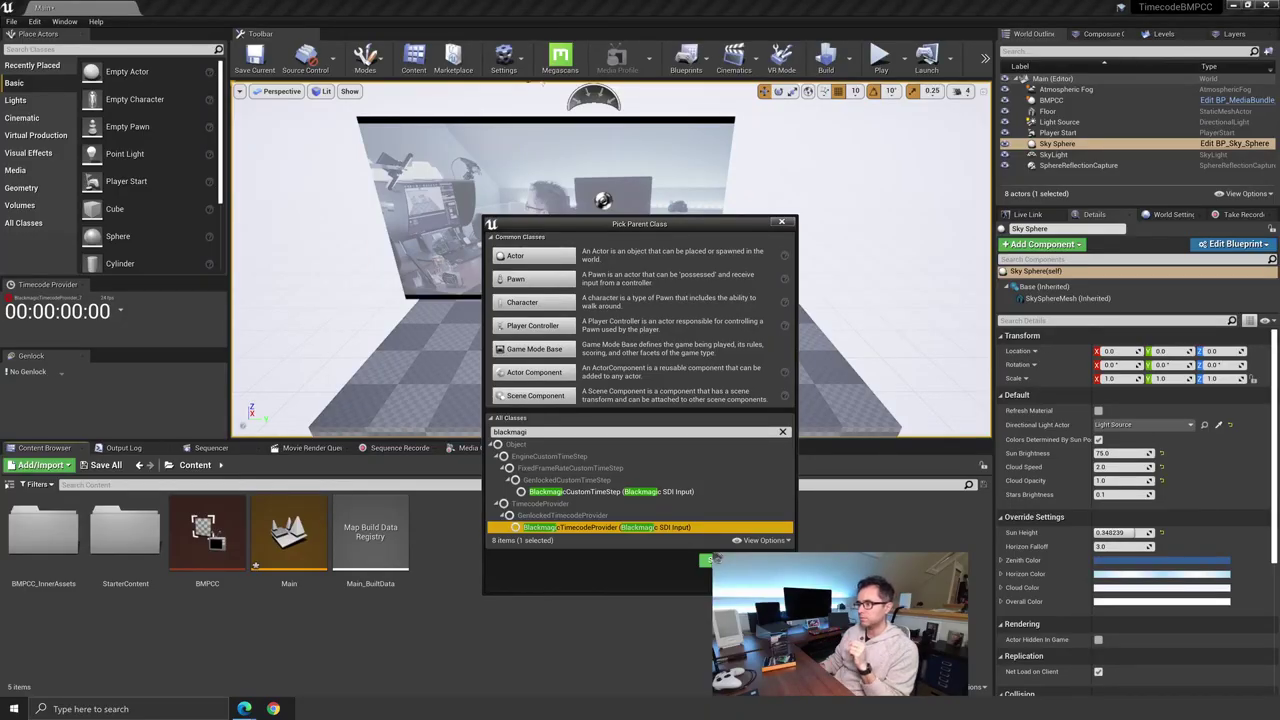
click(706, 561)
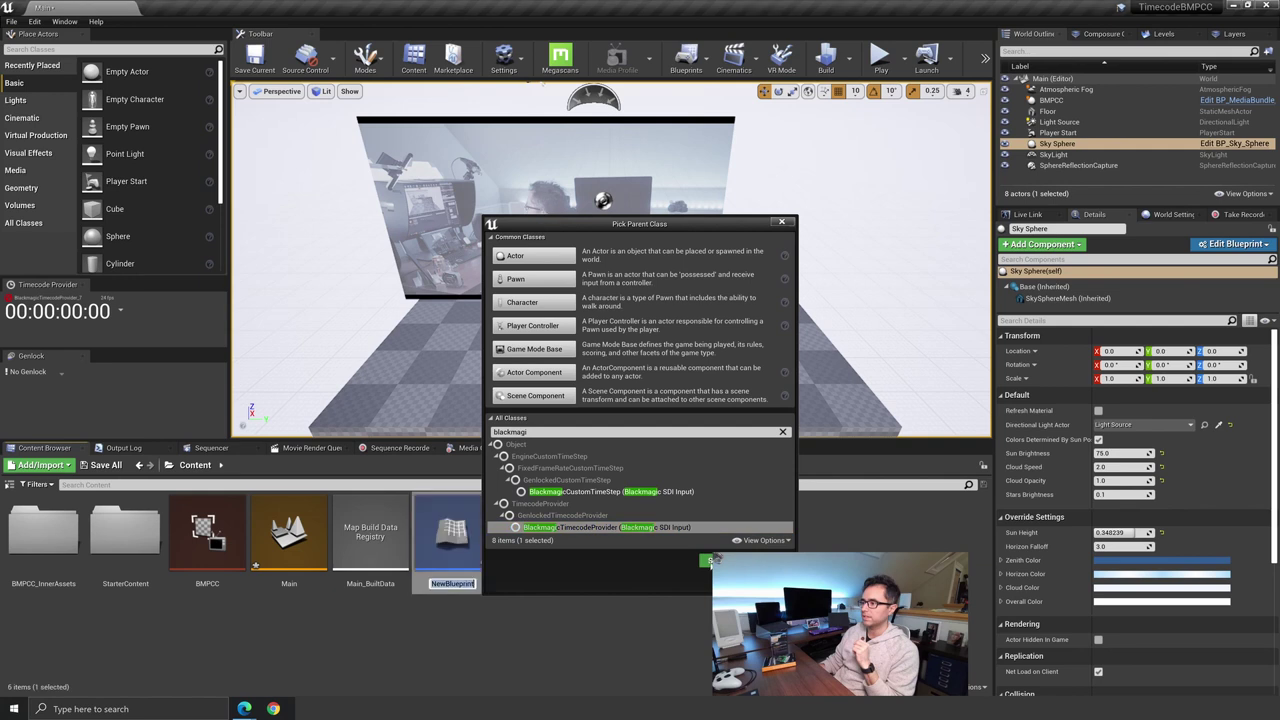
text(BM)
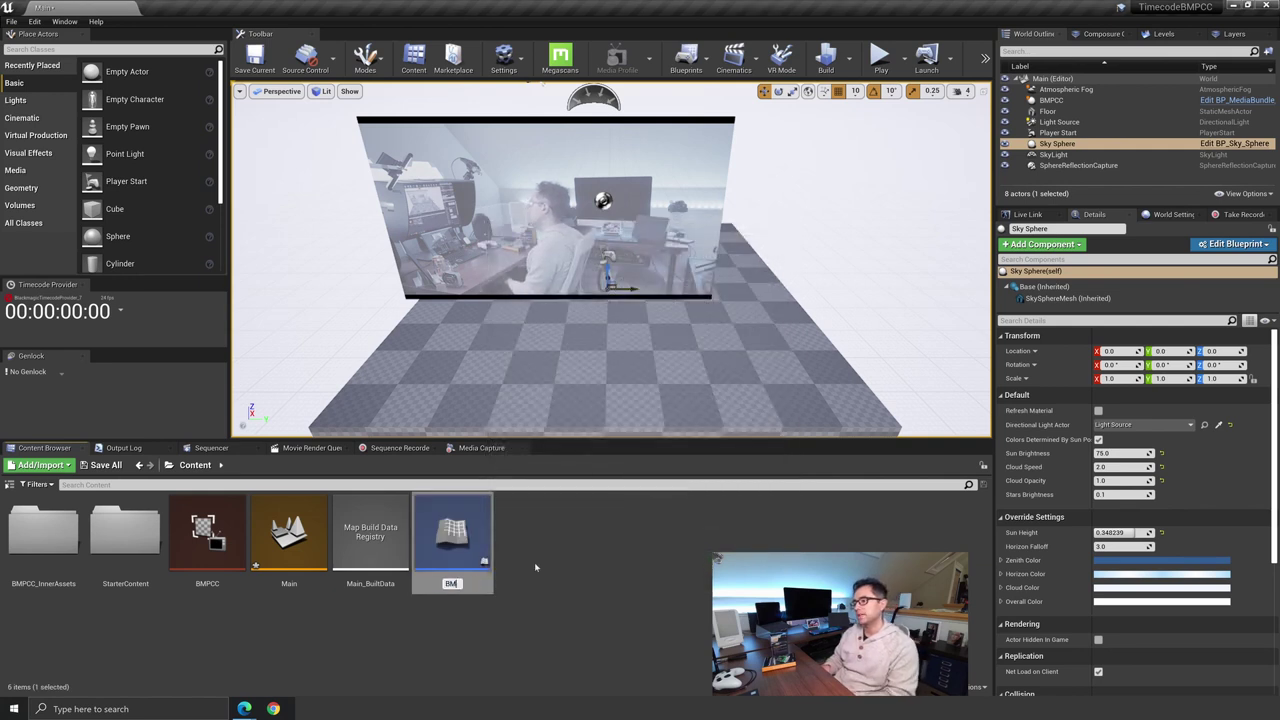
text(CTCP)
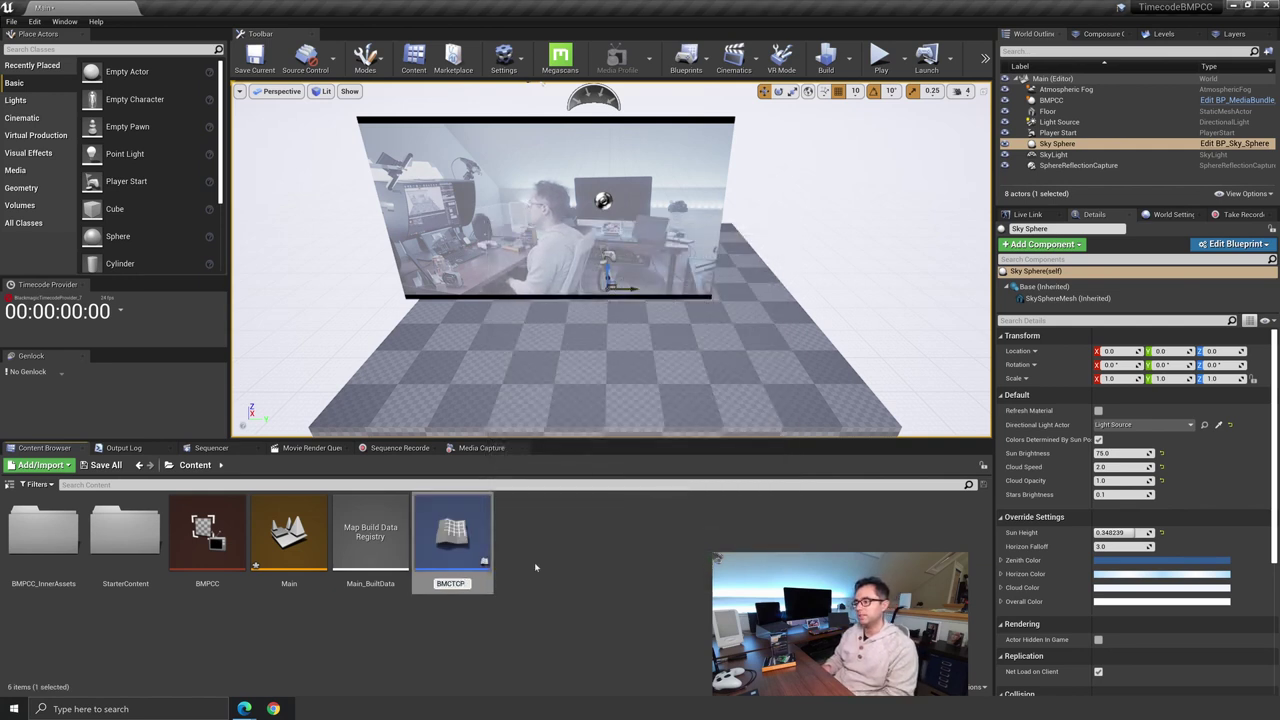
key(Return)
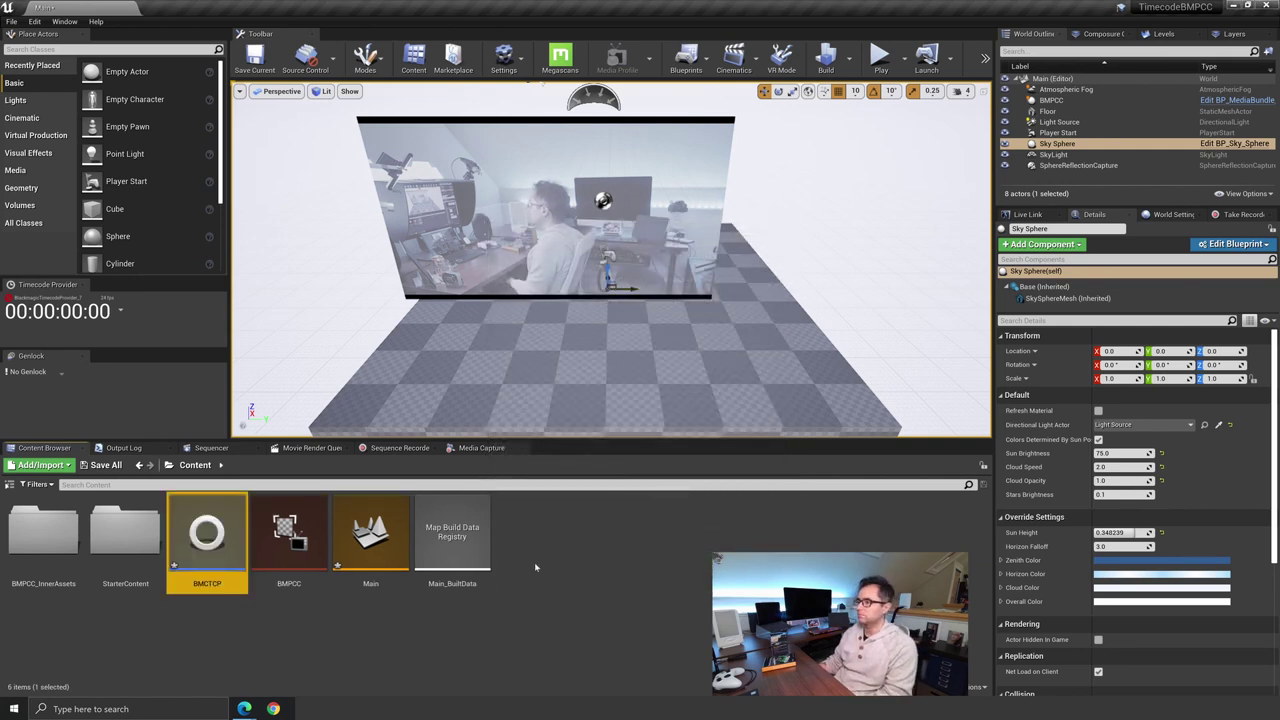
Set BMCTCP's Media Configuration to DeckLink 8K Pro (1), HD 1080 Progressive 24 fps.
double_click(228, 553)
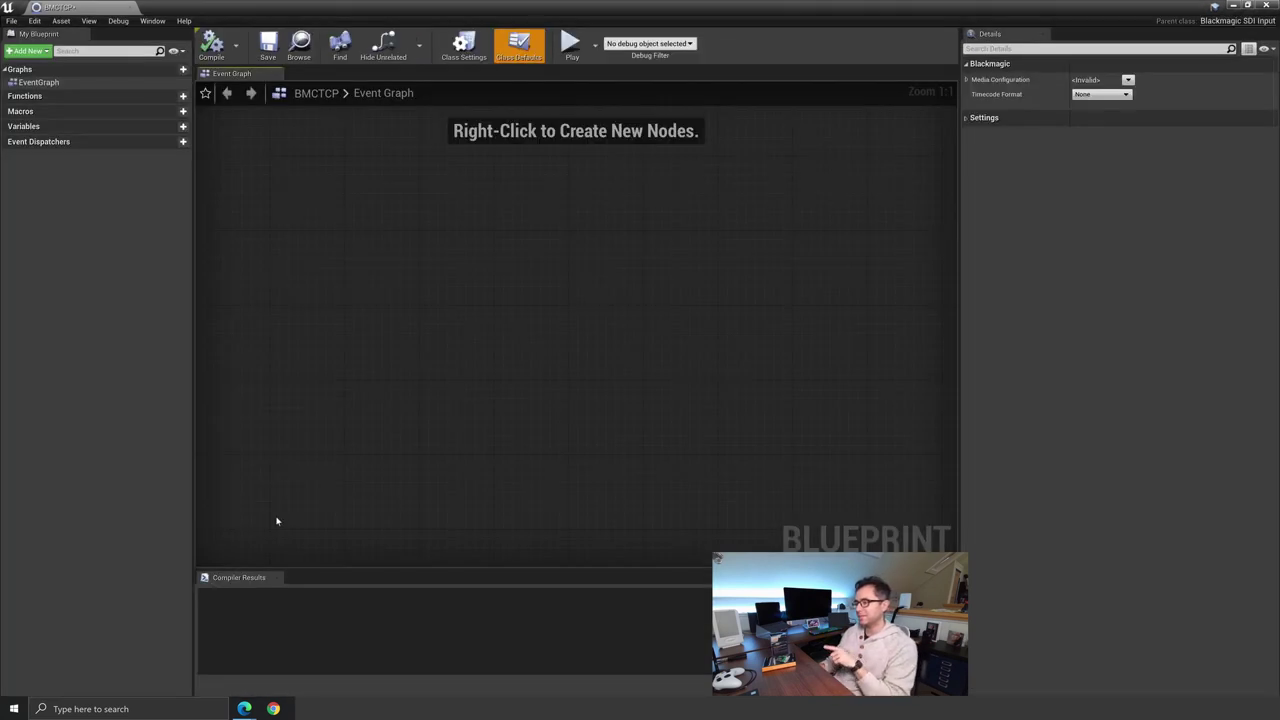
click(1128, 80)
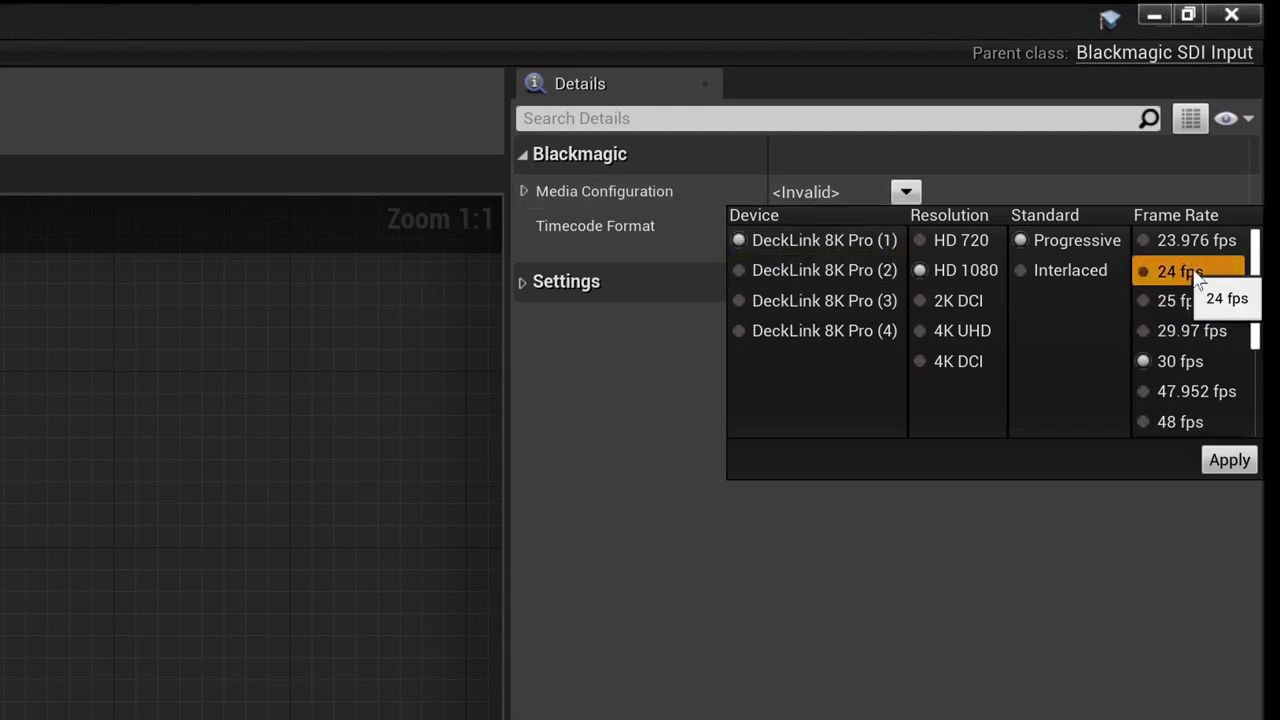
click(837, 240)
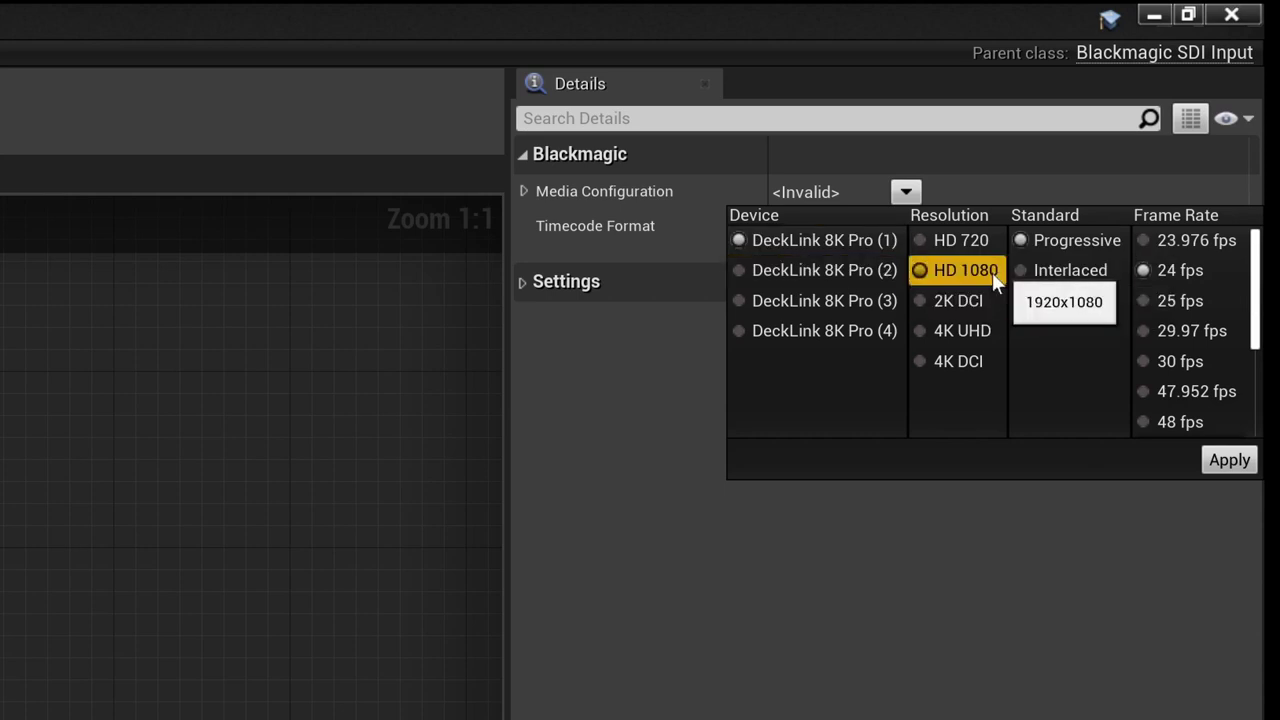
click(1228, 272)
click(1229, 460)
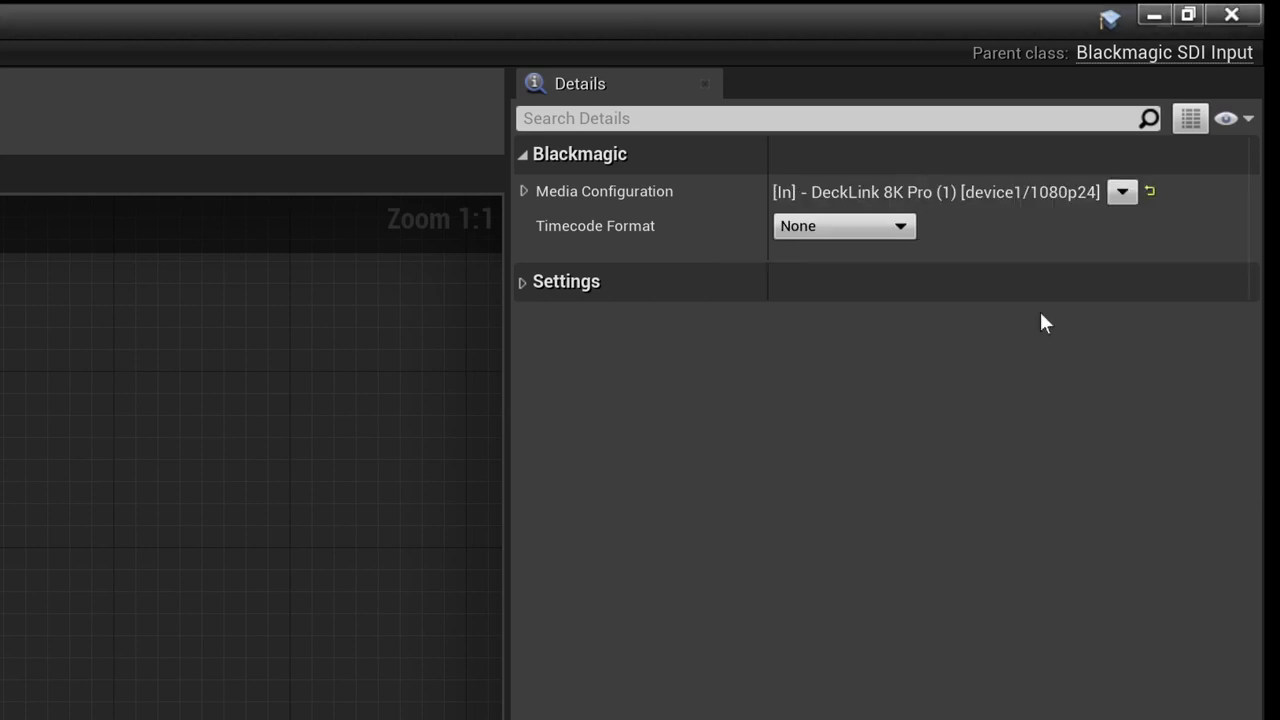
Set Timecode Format to VITC, enable Use Genlock to Count, and compile BMCTCP.
click(868, 238)
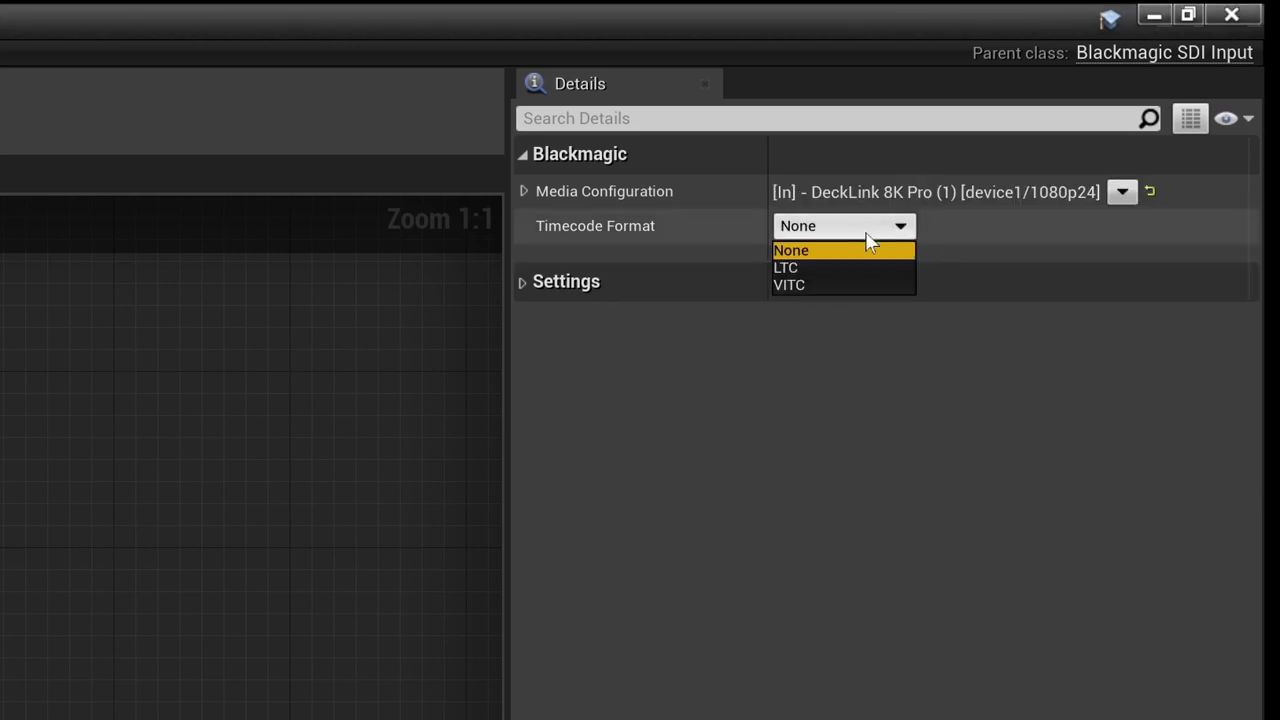
click(803, 287)
click(651, 293)
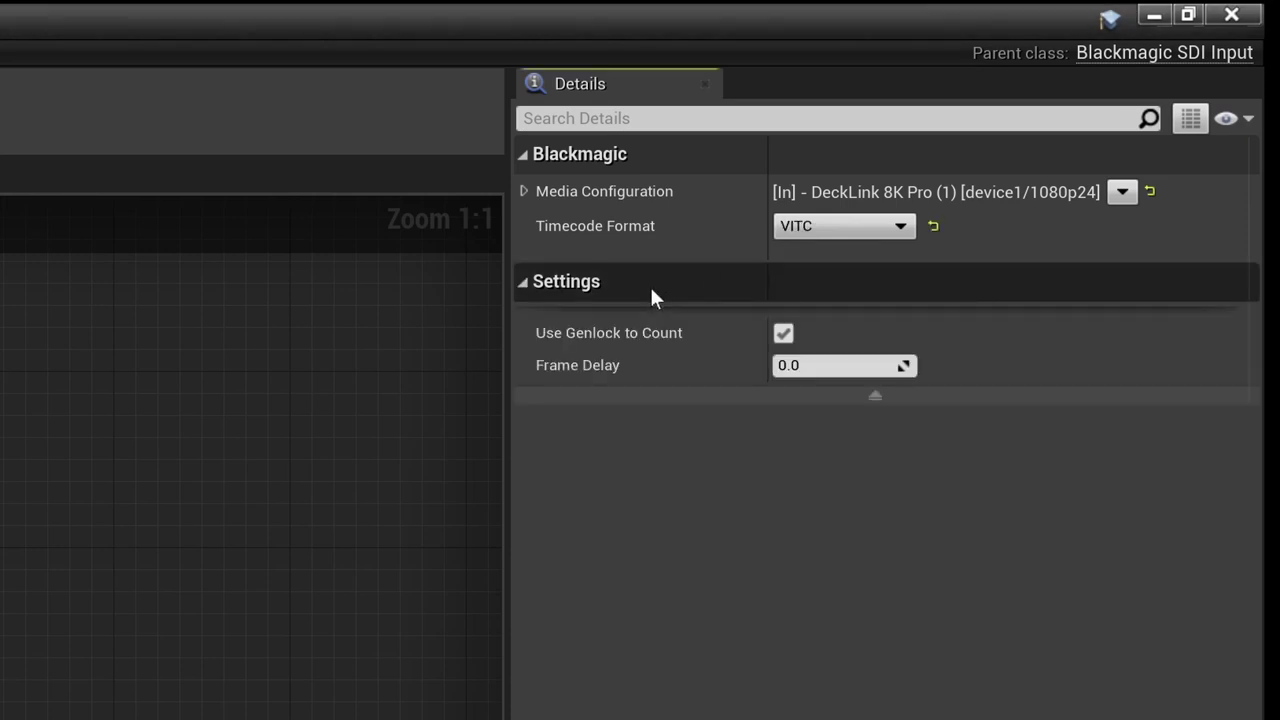
mouse_move(556, 335)
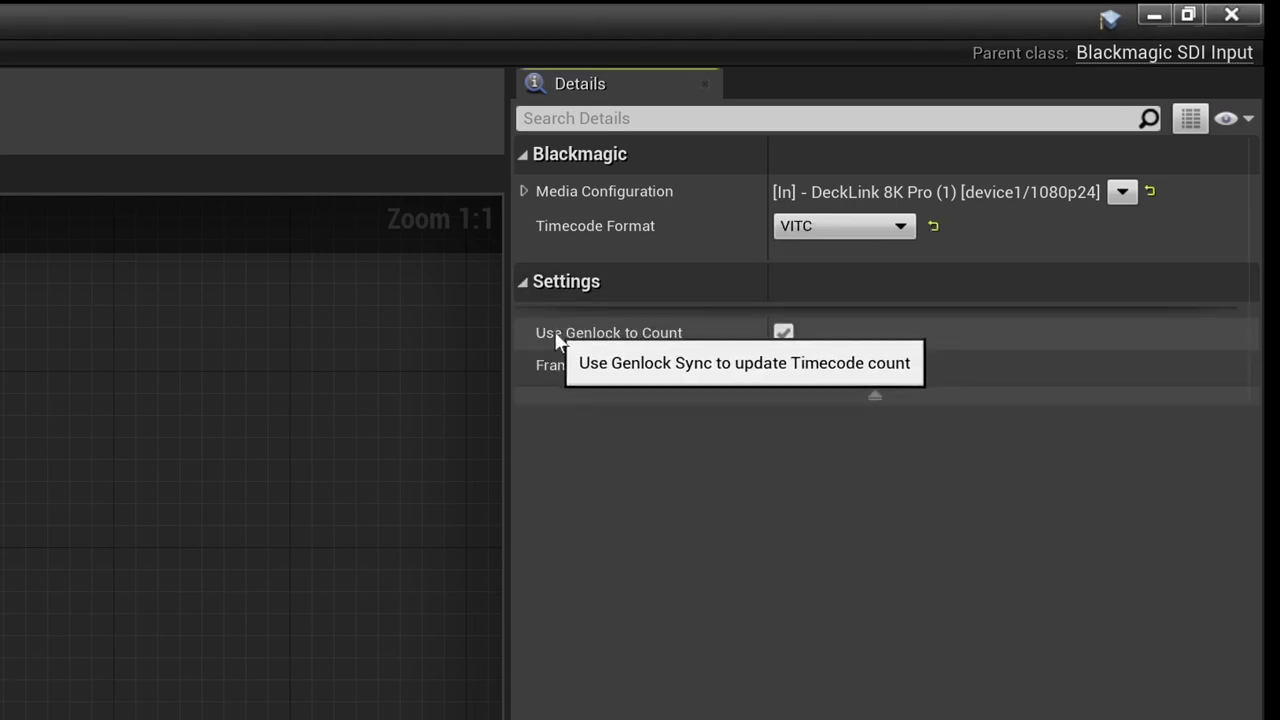
click(785, 333)
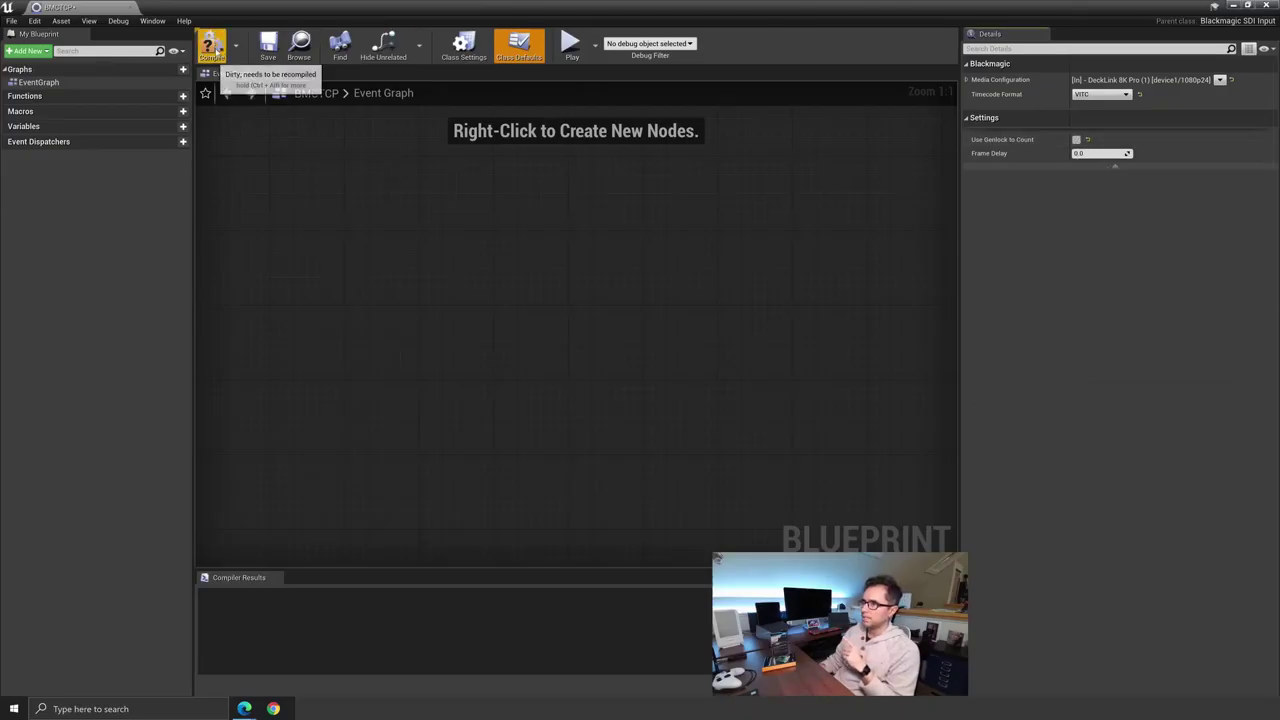
click(212, 46)
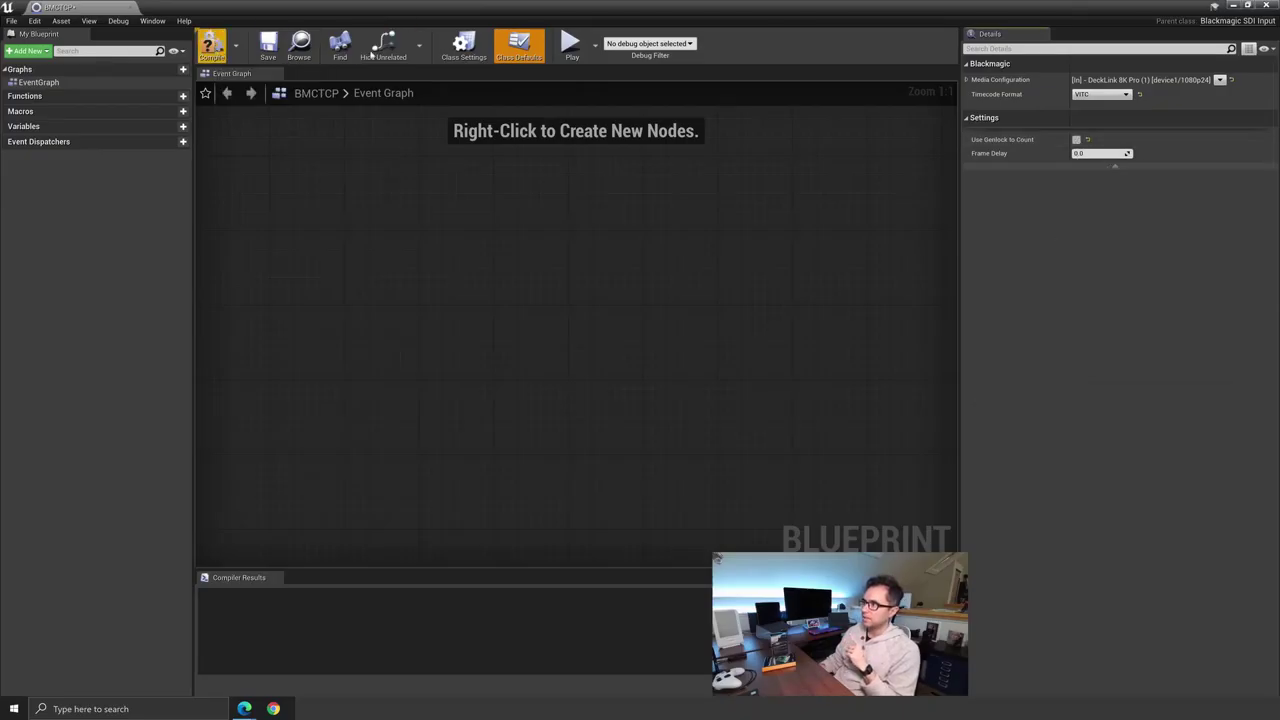
click(1076, 140)
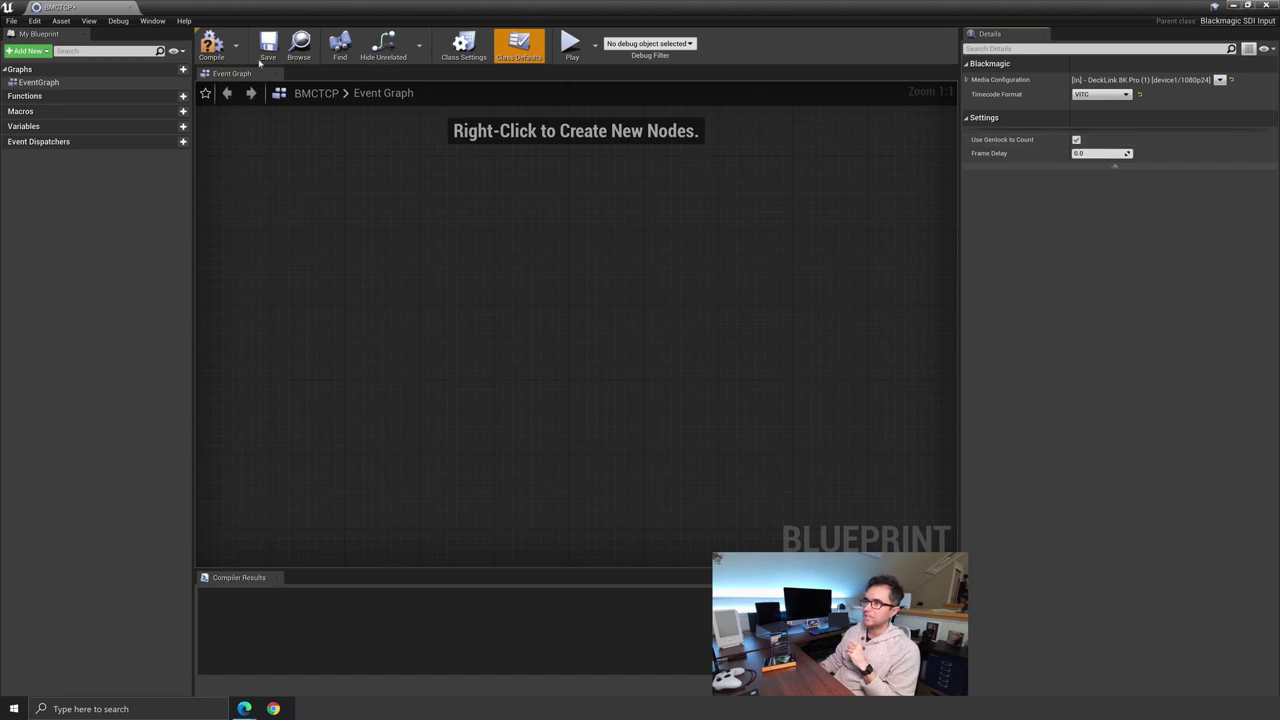
click(210, 42)
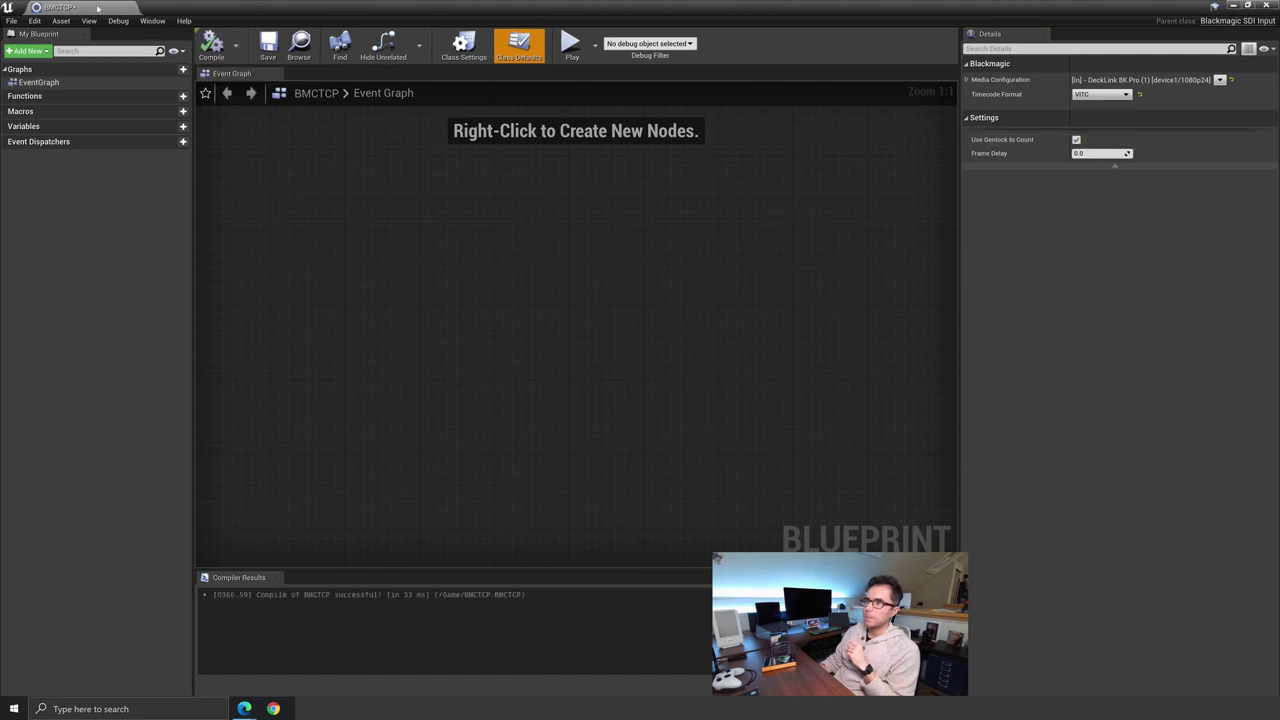
drag(97, 7, 165, 8)
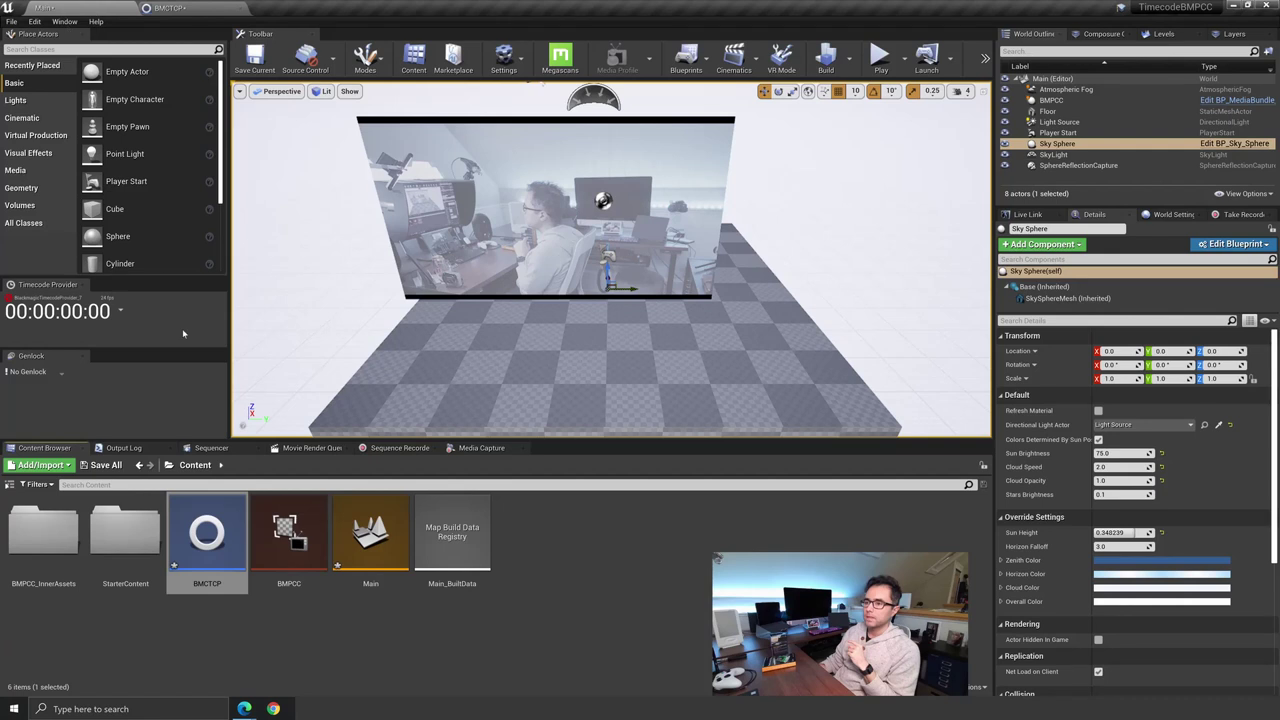
Search Project Settings for 'timecode', choose BMCTCP as Timecode Provider, then close the settings.
click(122, 309)
click(137, 342)
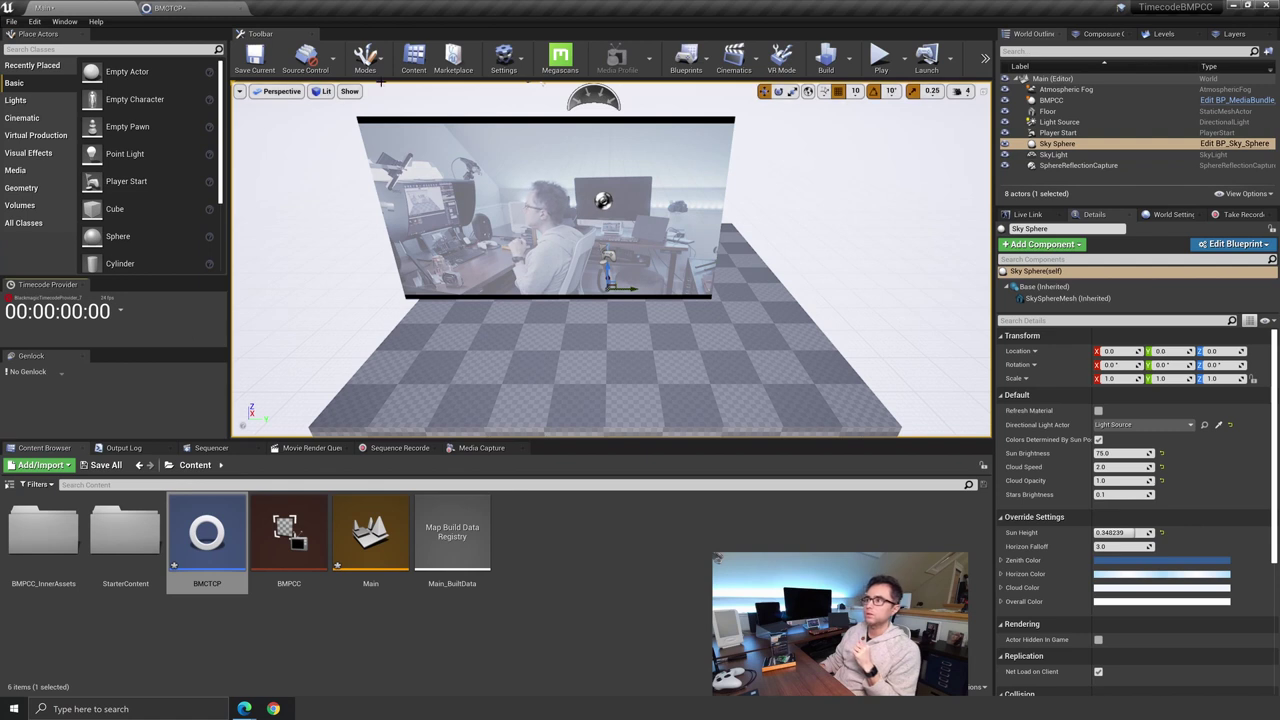
click(504, 58)
click(522, 104)
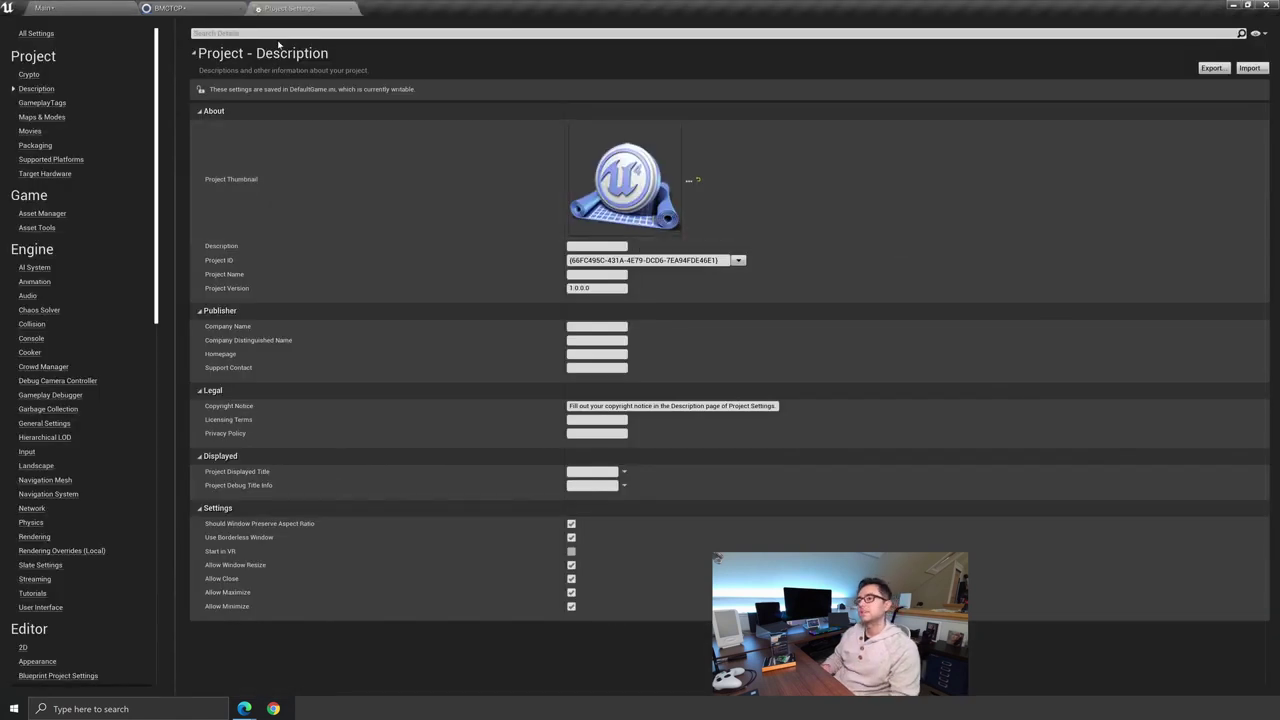
text(timecode)
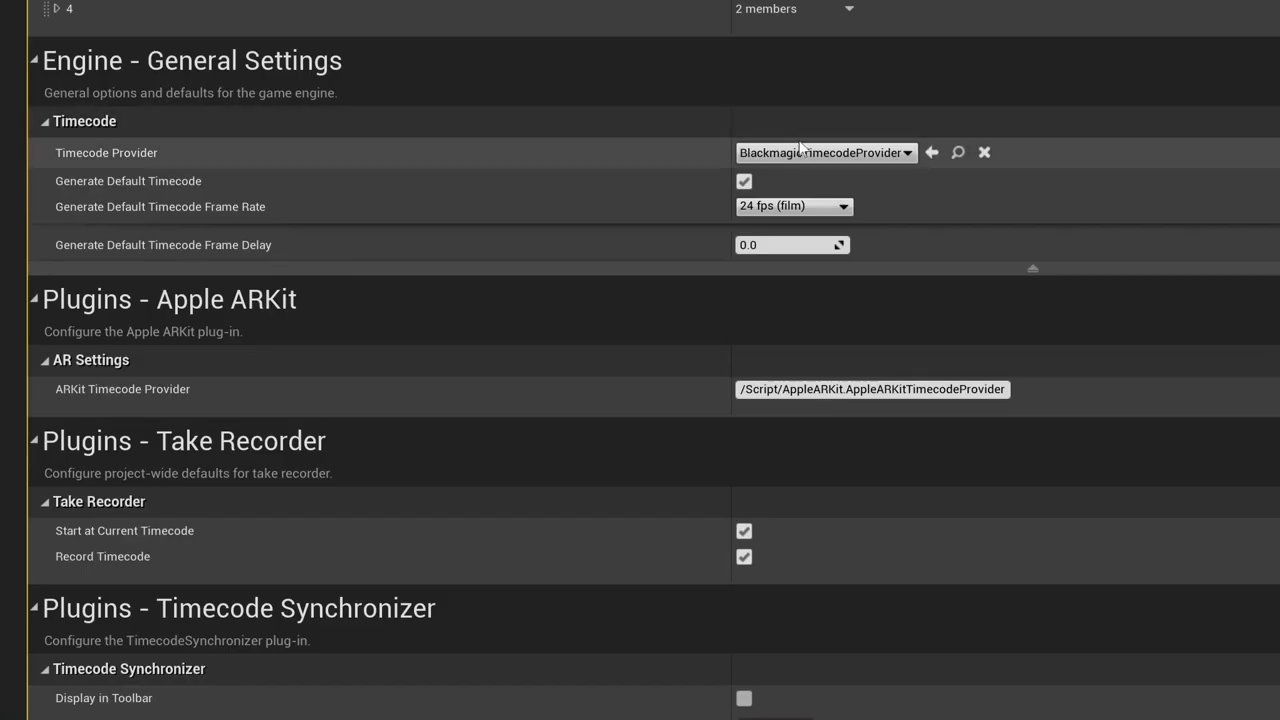
click(609, 250)
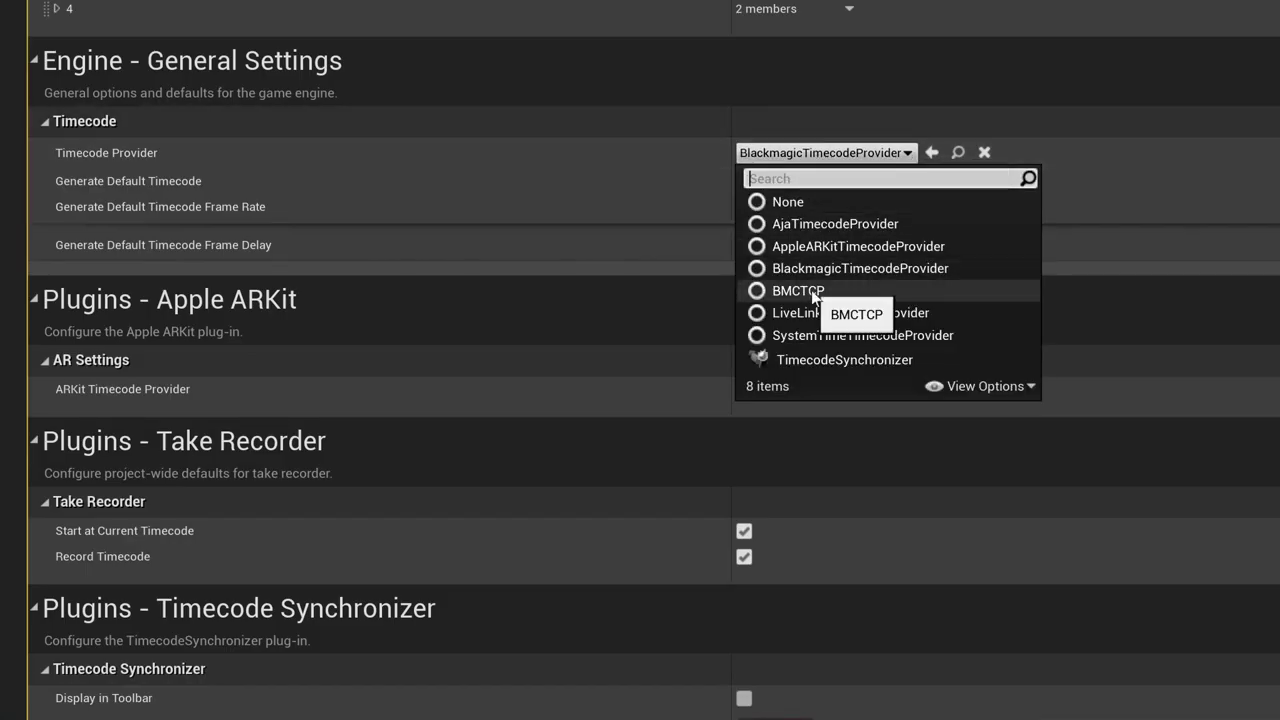
click(803, 291)
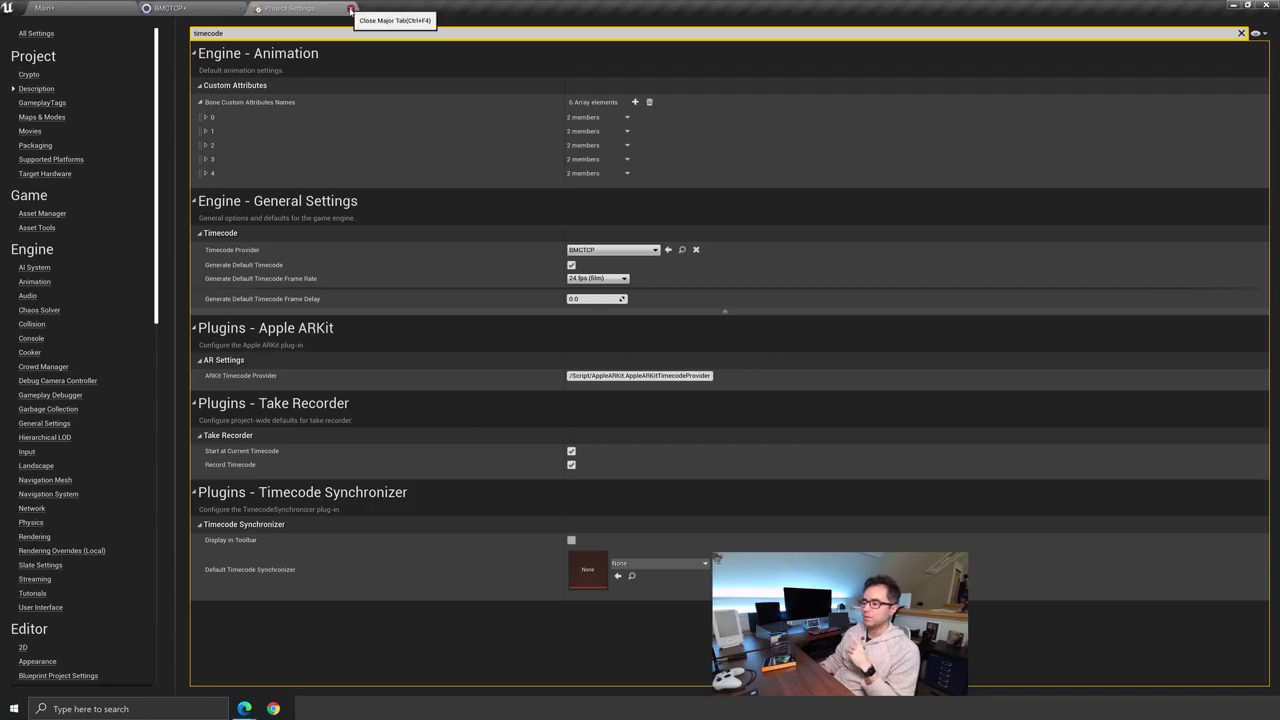
click(351, 8)
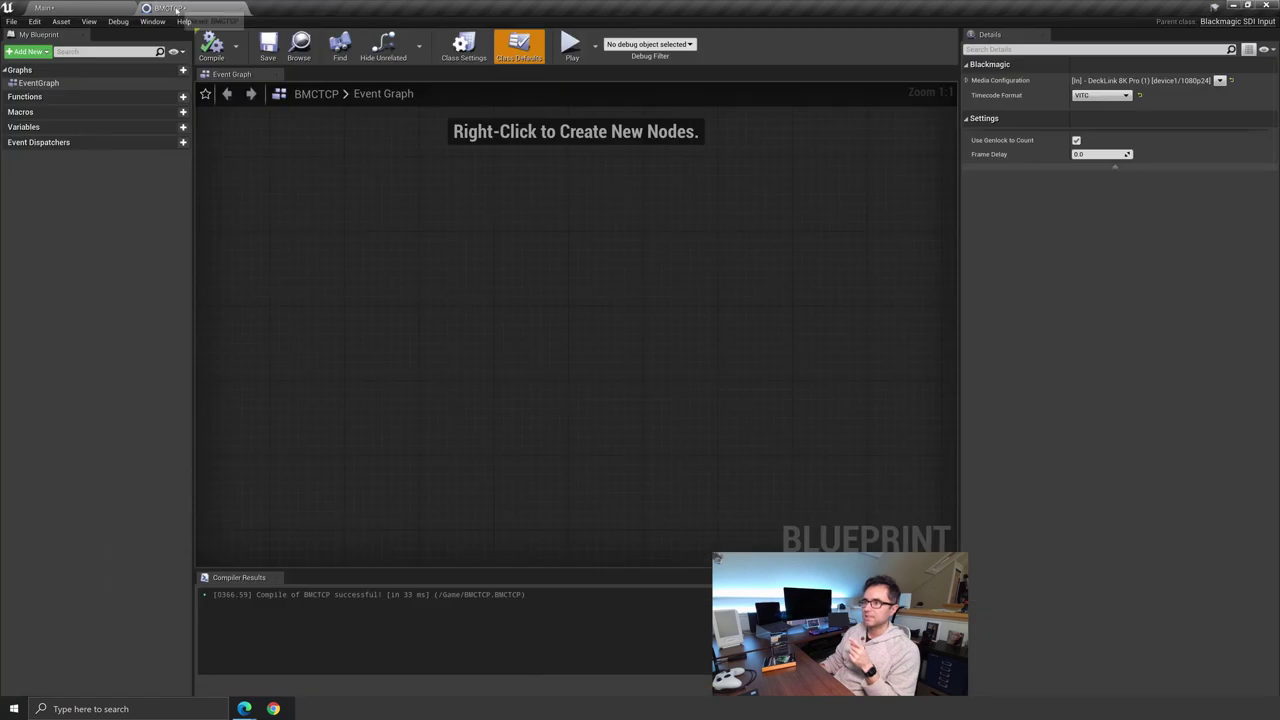
Toggle Use Genlock to Count on in the BMCTCP blueprint.
click(99, 10)
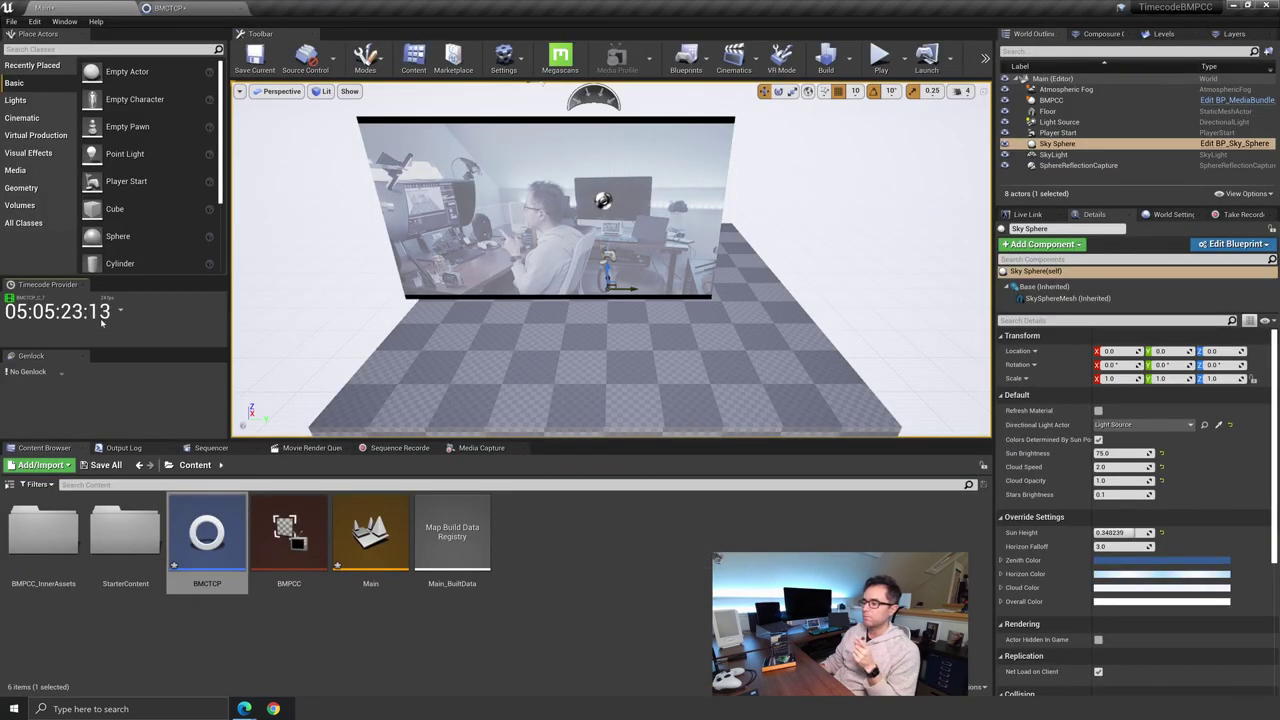
click(168, 8)
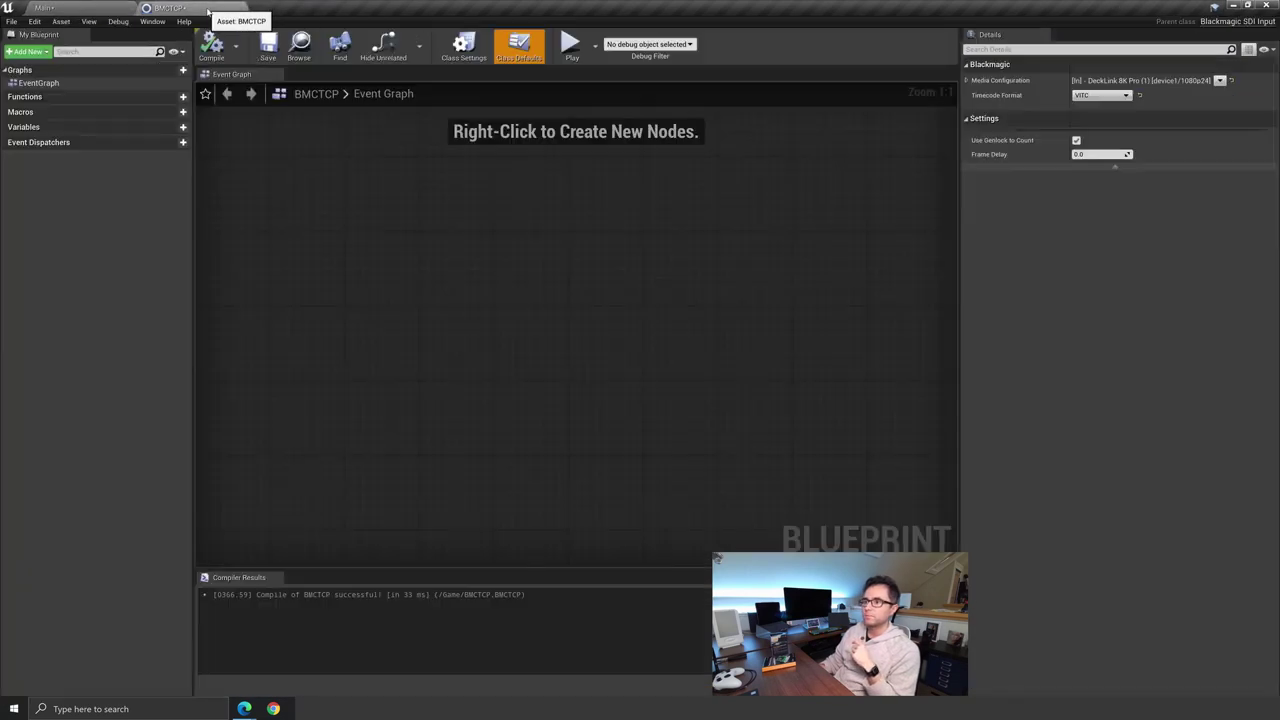
click(1076, 140)
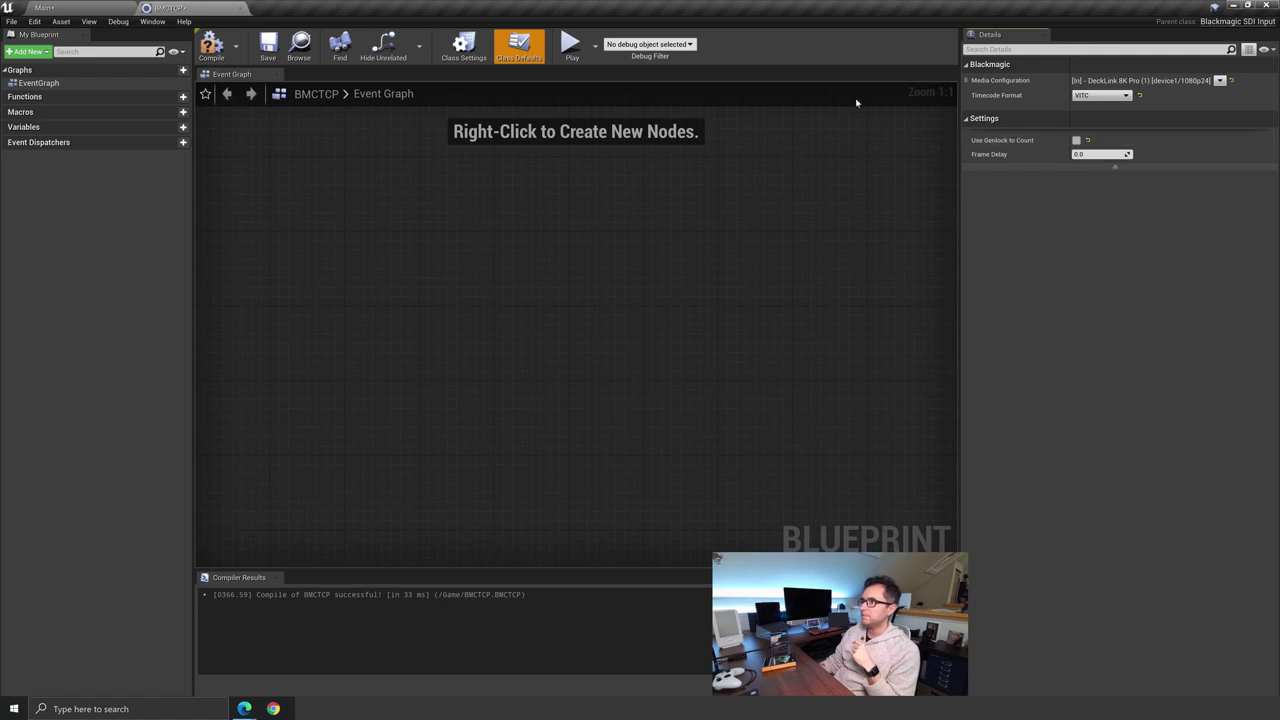
Pick BMCTCP in the level's Timecode Provider dropdown to get live timecode.
click(99, 9)
click(120, 311)
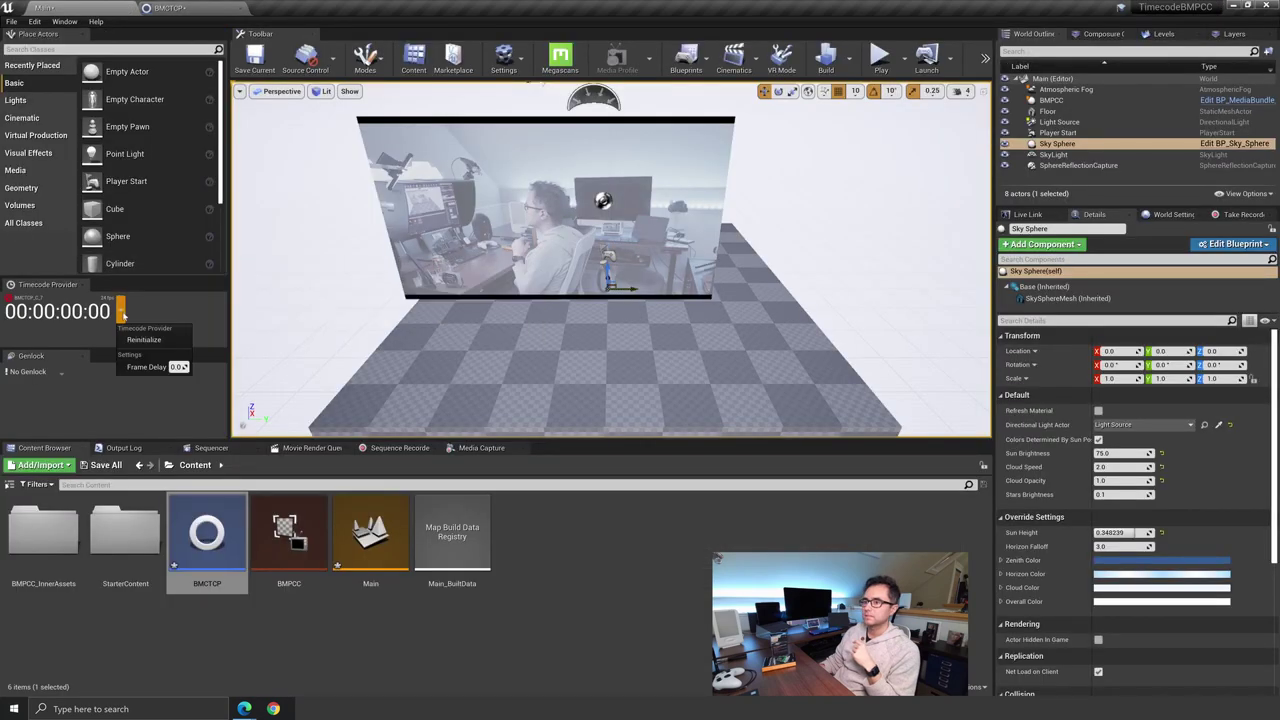
click(136, 343)
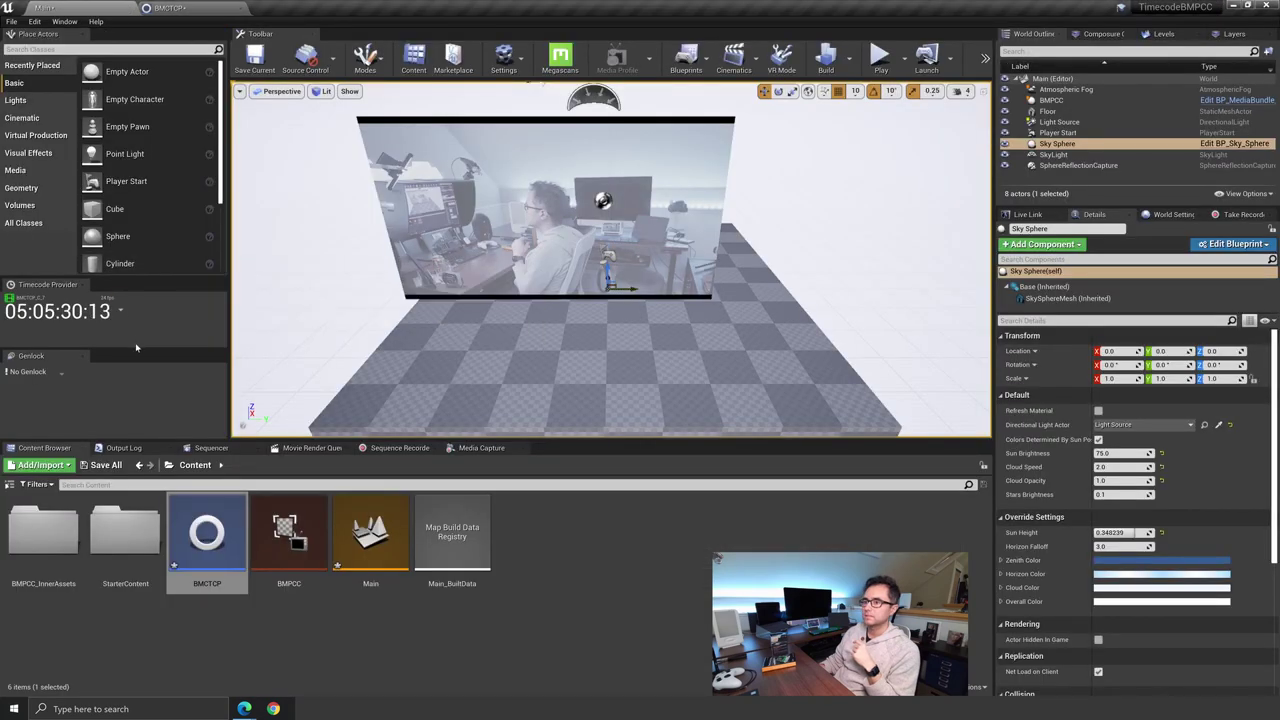
click(200, 8)
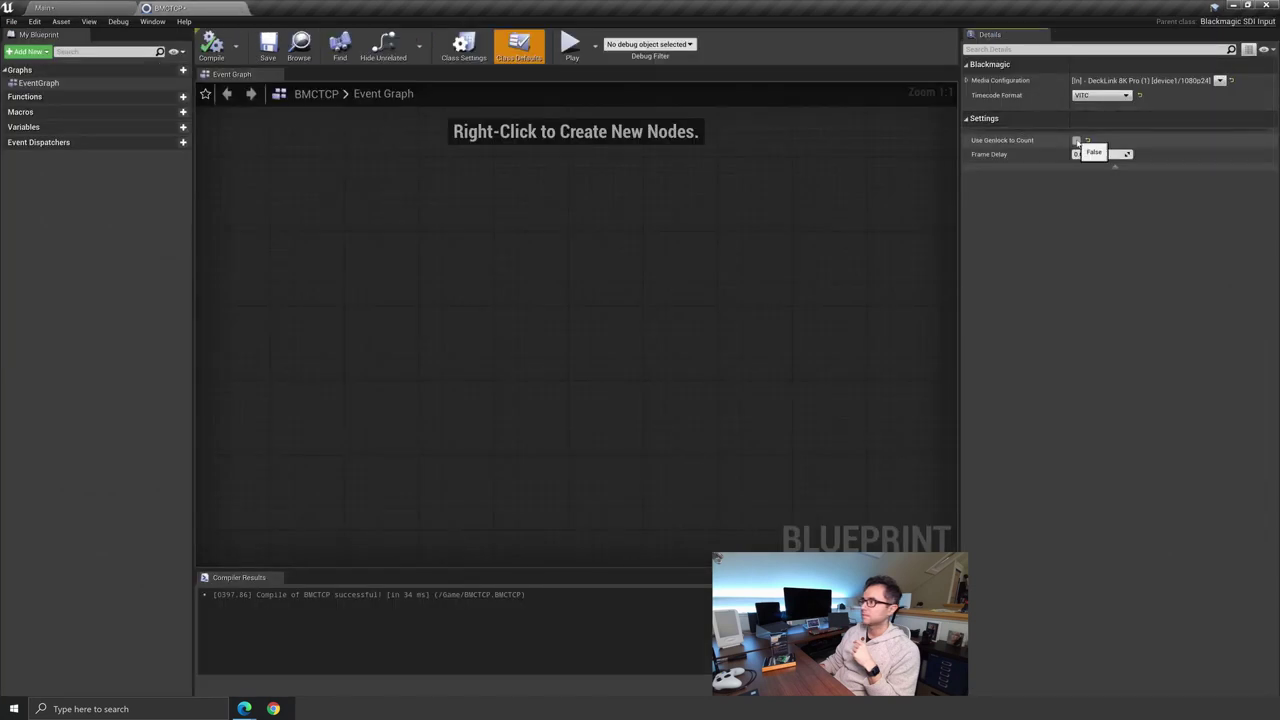
click(110, 8)
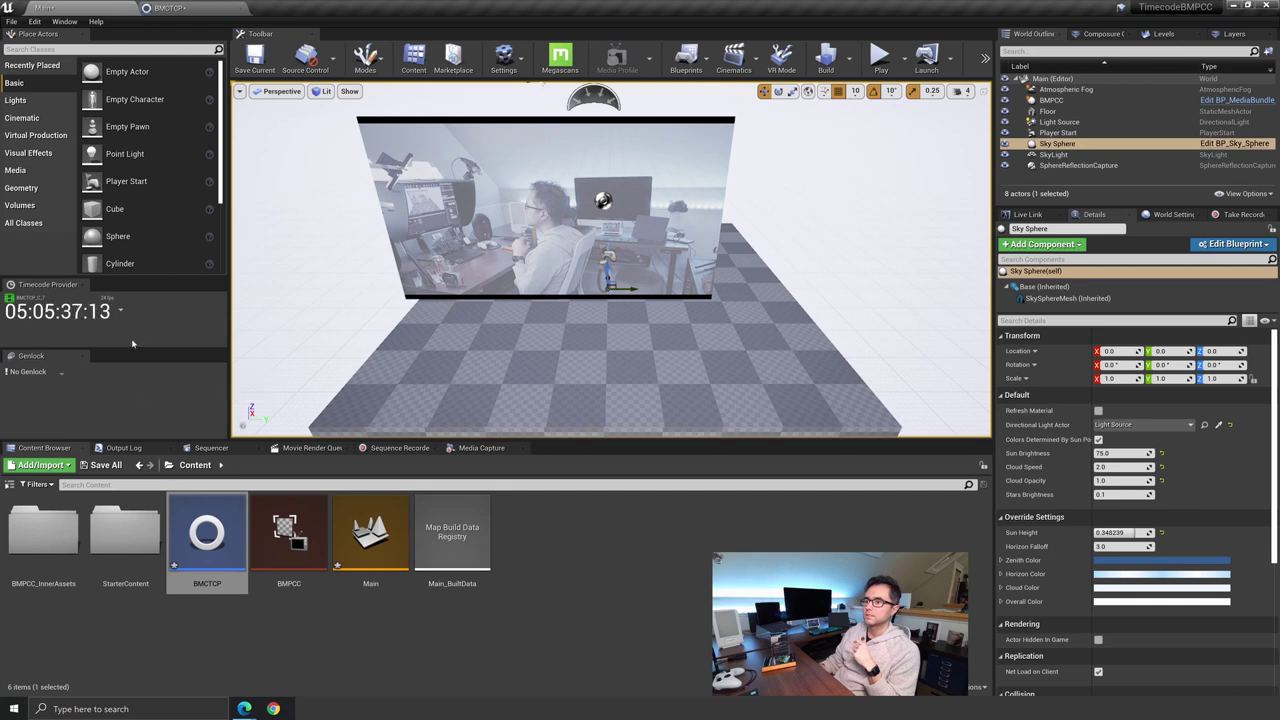
click(165, 8)
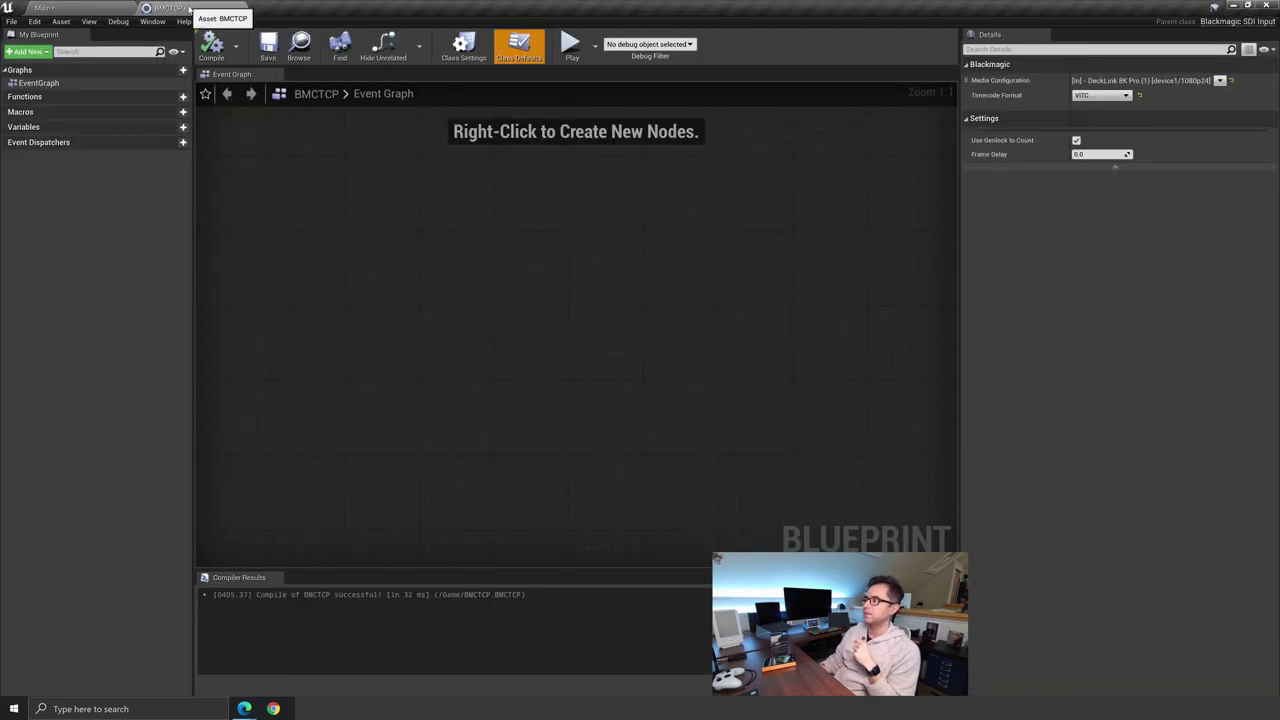
click(68, 7)
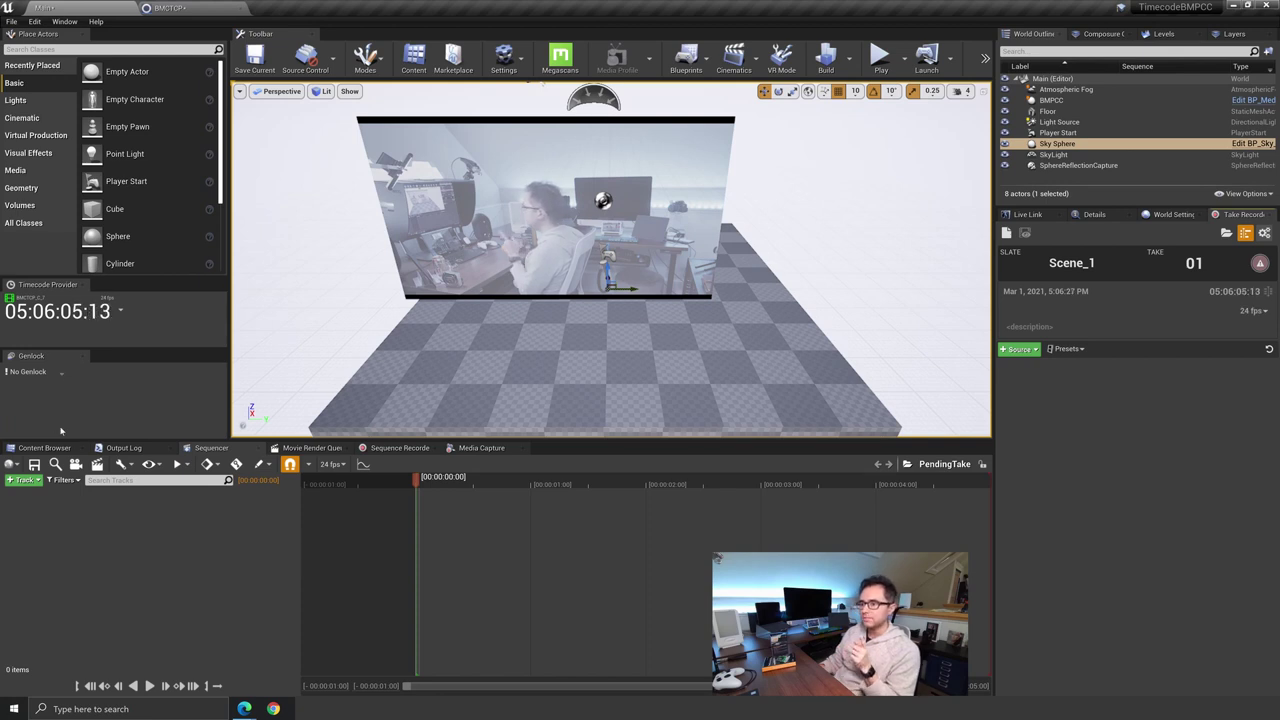
Bring back the Content Browser with Ctrl+Shift+F and open the Settings menu.
key(ctrl+shift+f)
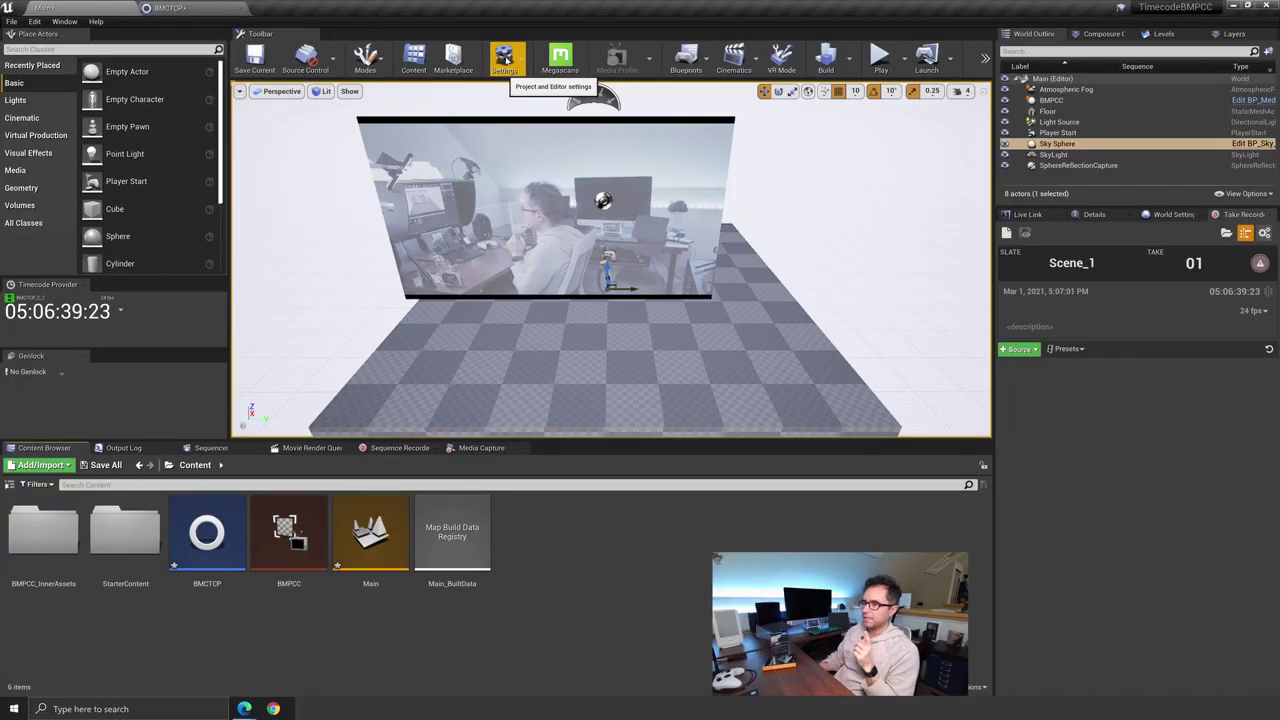
click(503, 58)
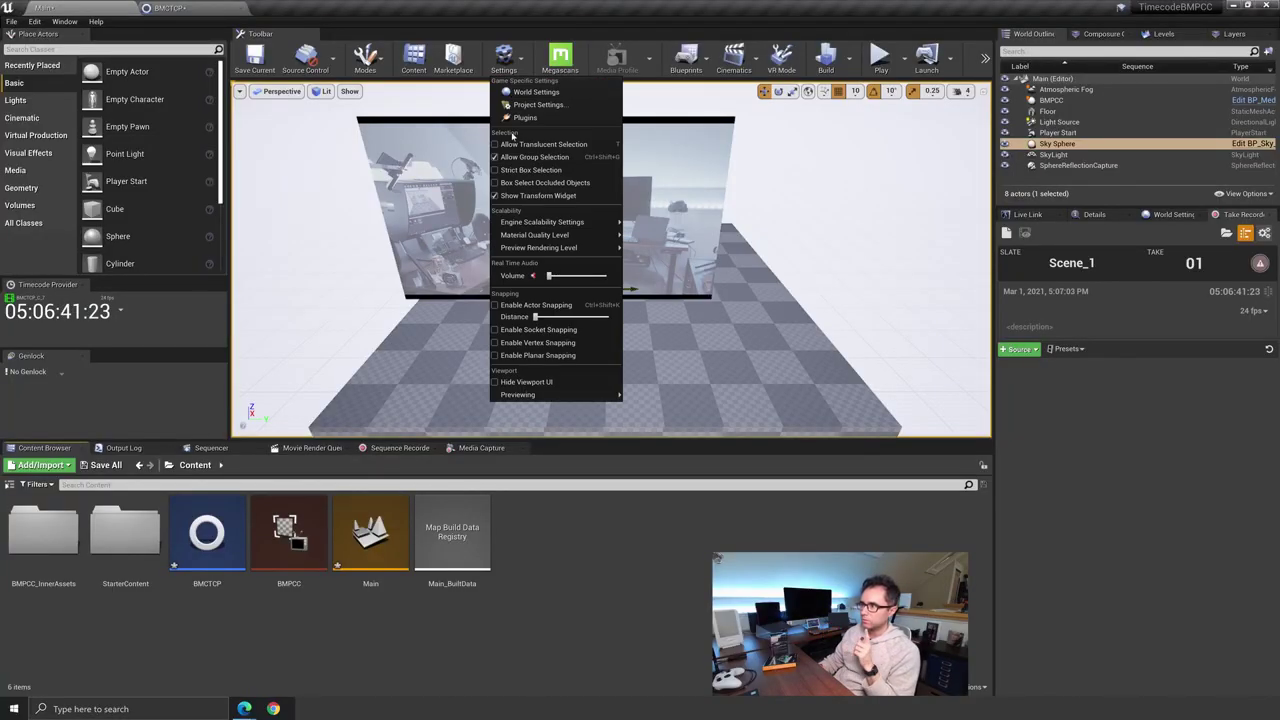
Search Project Settings for 'time step' and browse the Custom TimeStep list, leaving None.
click(533, 106)
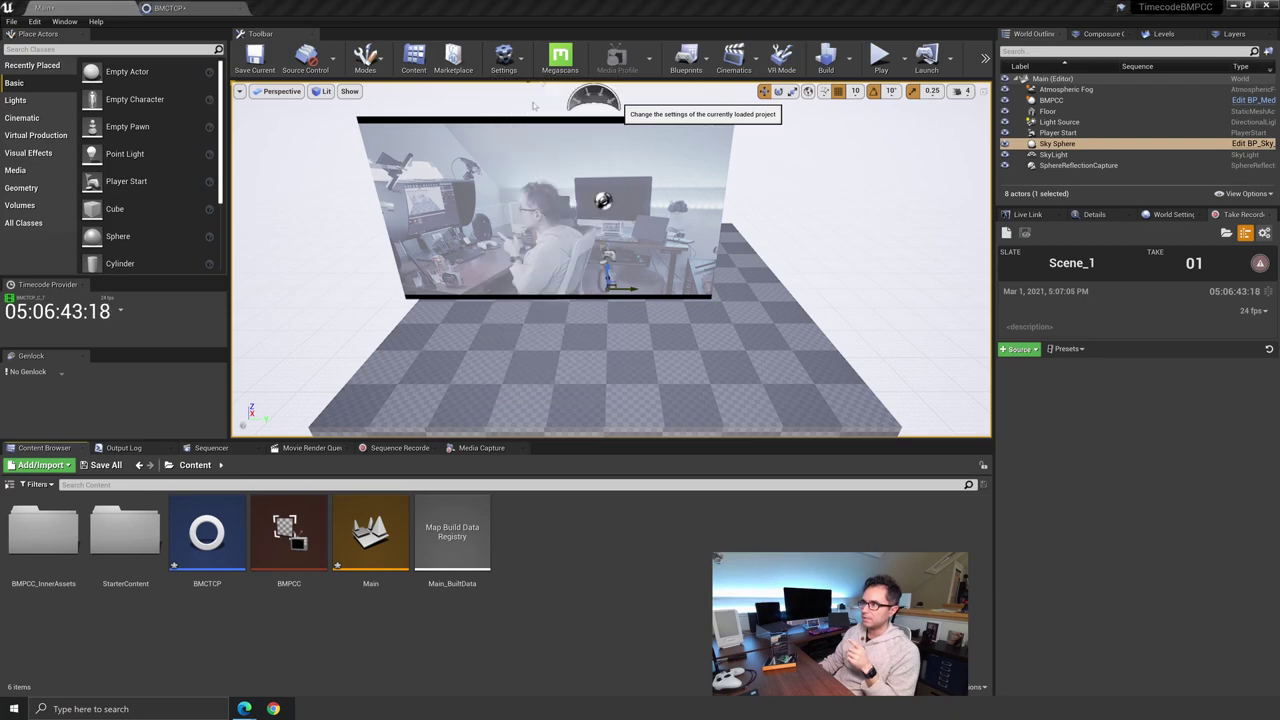
text(time step)
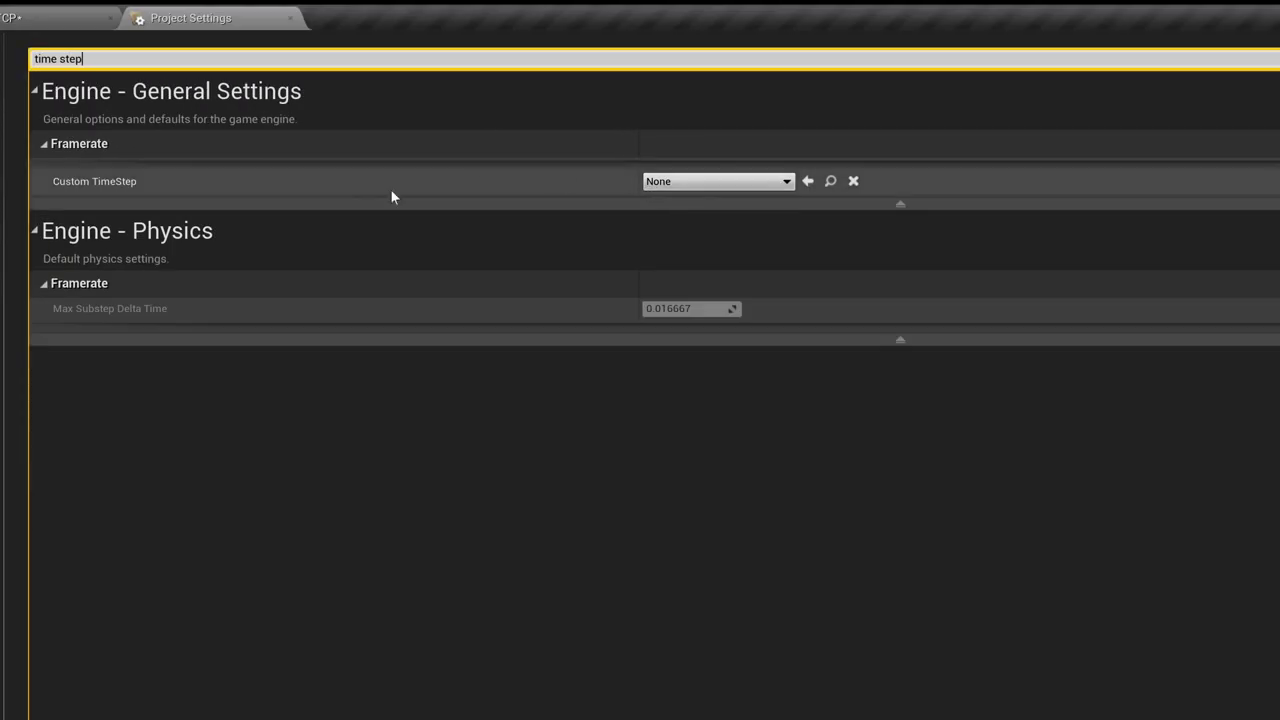
click(724, 183)
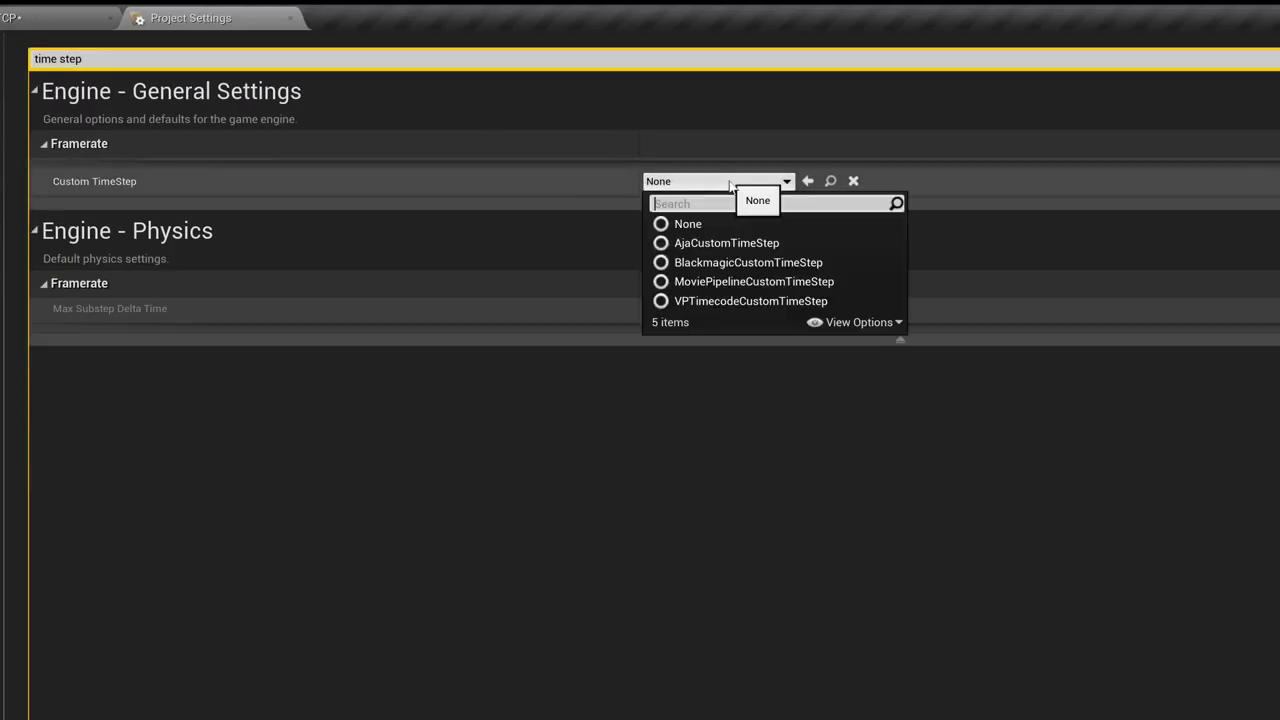
click(574, 193)
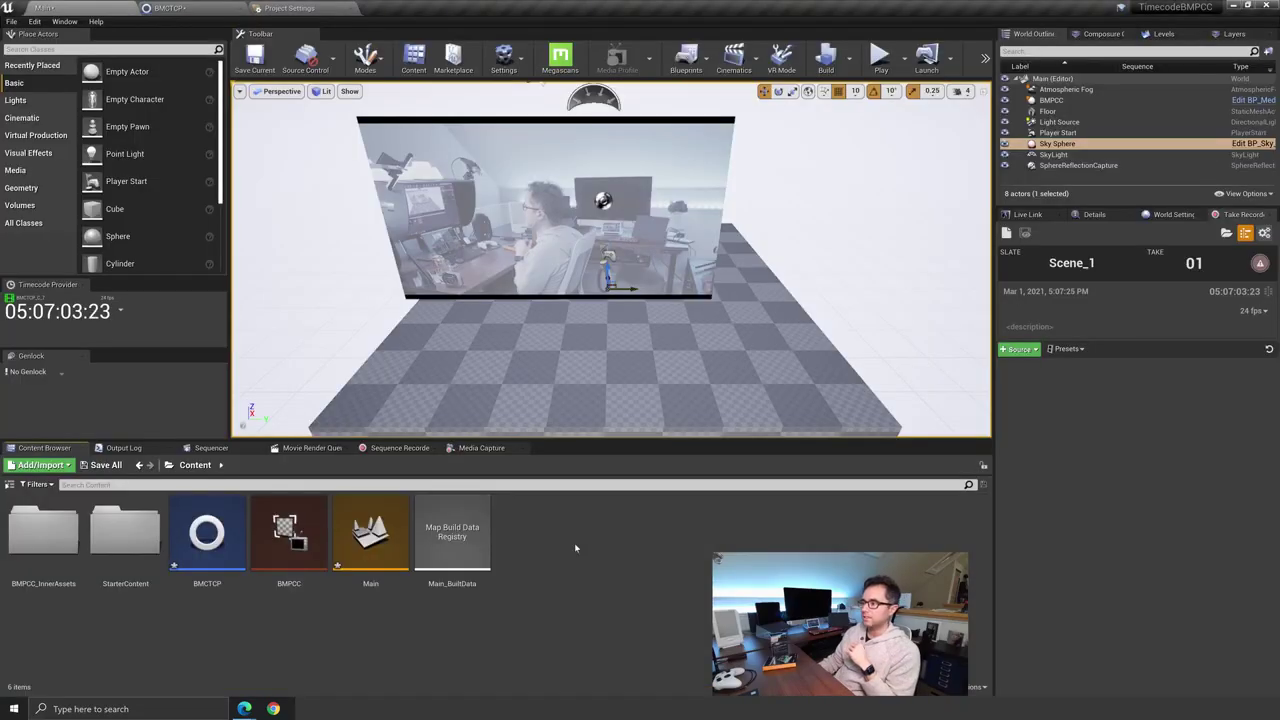
Create a Blueprint class parented to BlackmagicCustomTimeStep and name it BMPCCCTS.
right_click(575, 548)
click(628, 231)
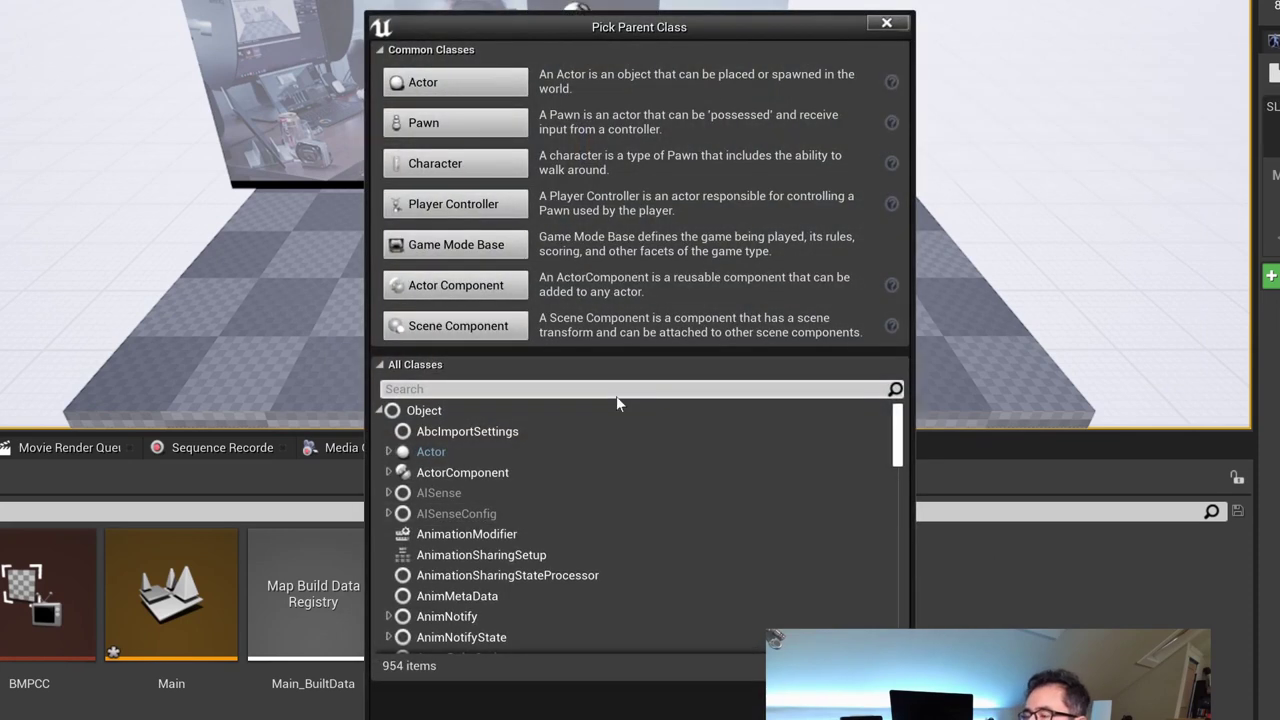
text(time)
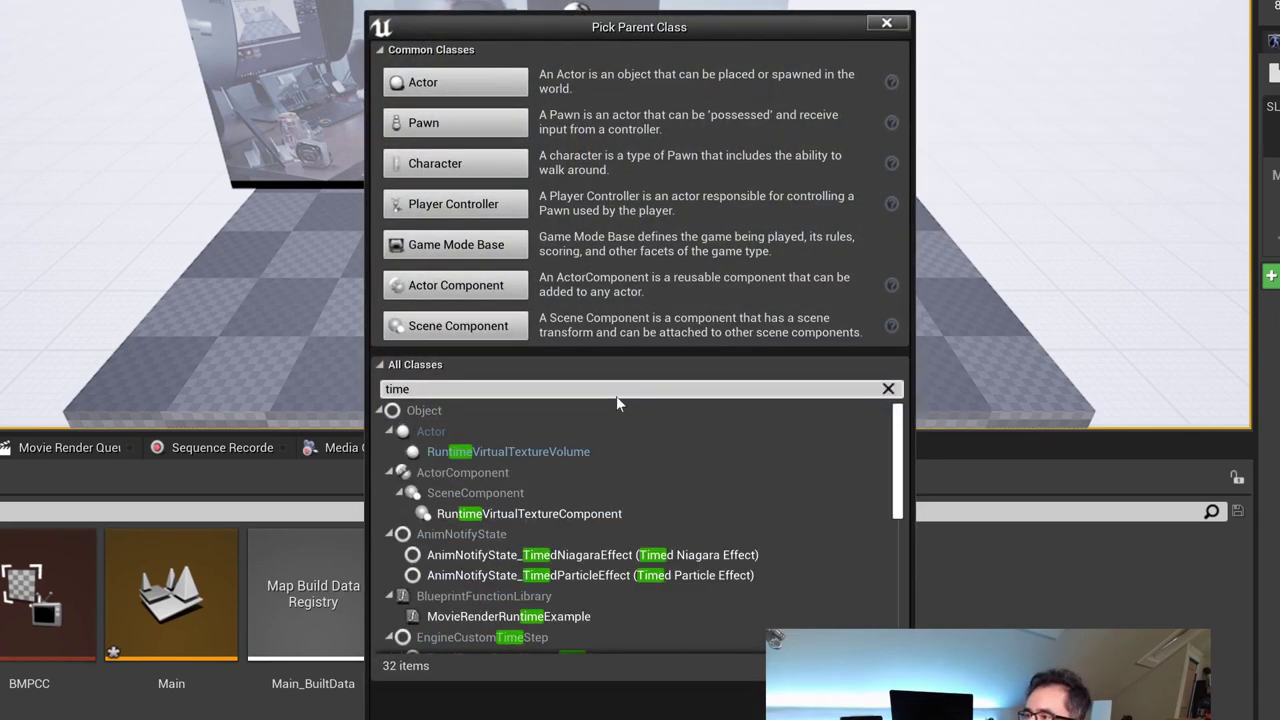
key(ctrl+a)
text(blackmagi)
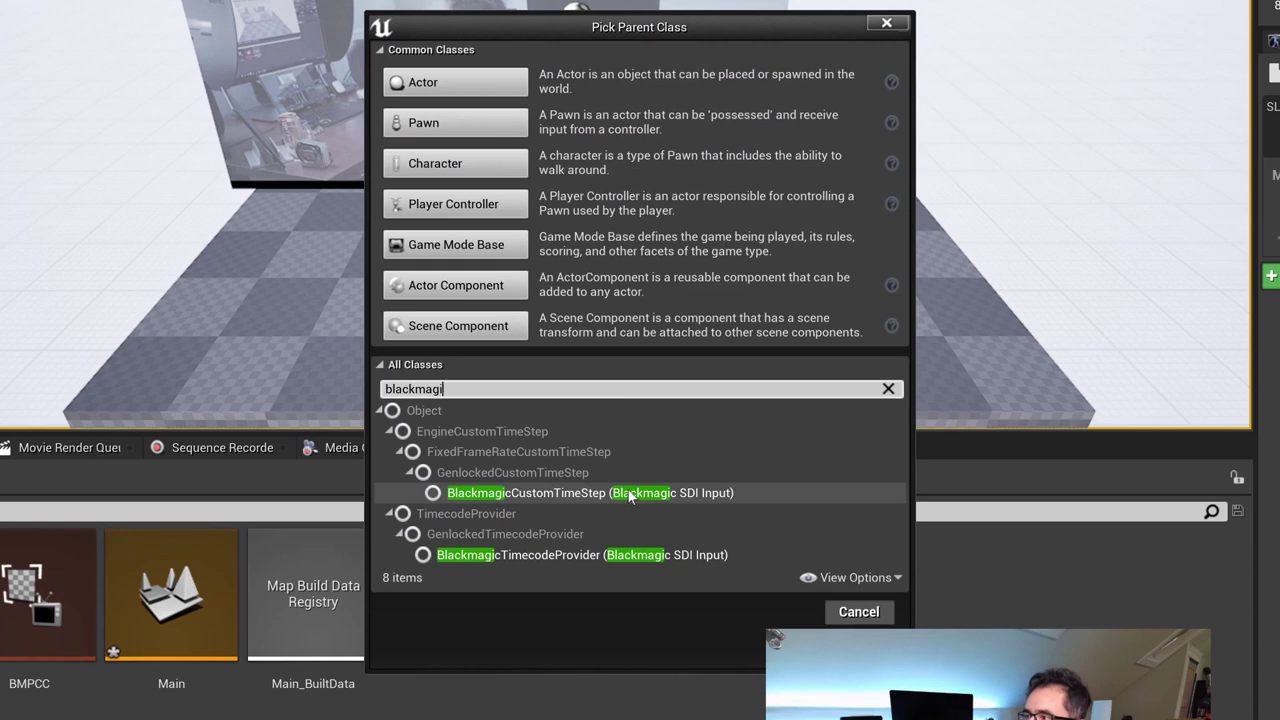
click(630, 493)
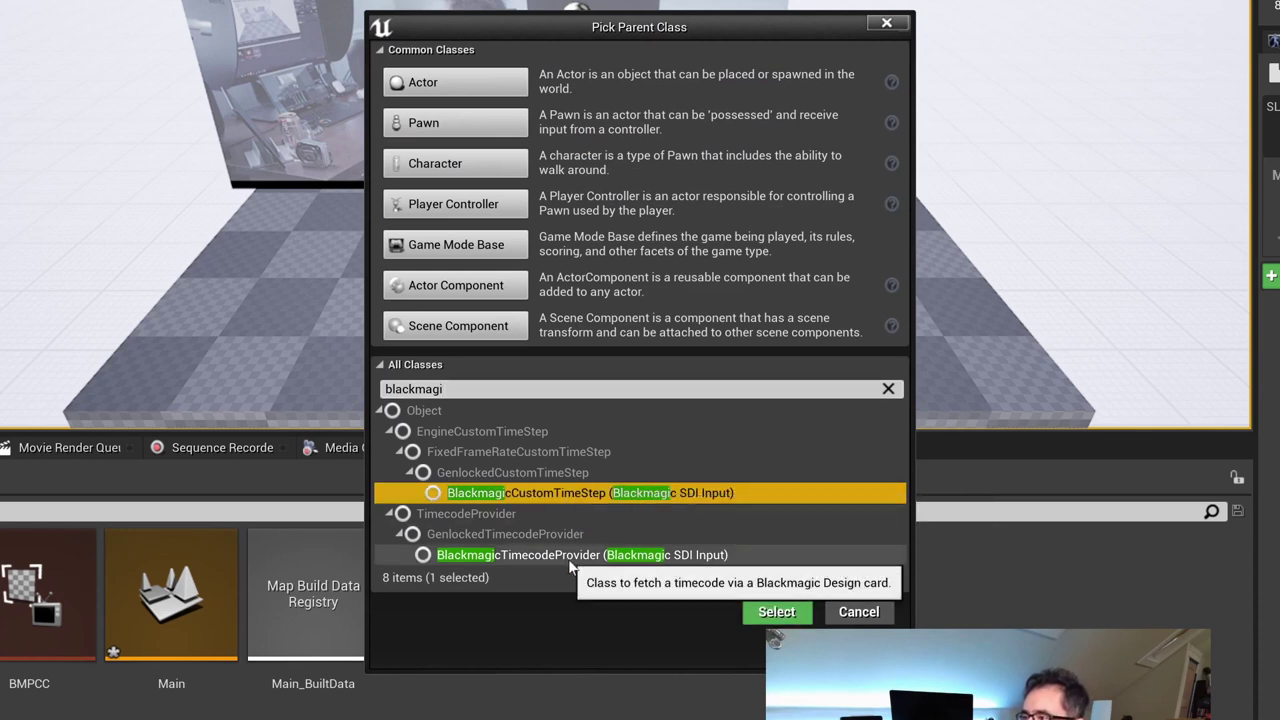
click(776, 612)
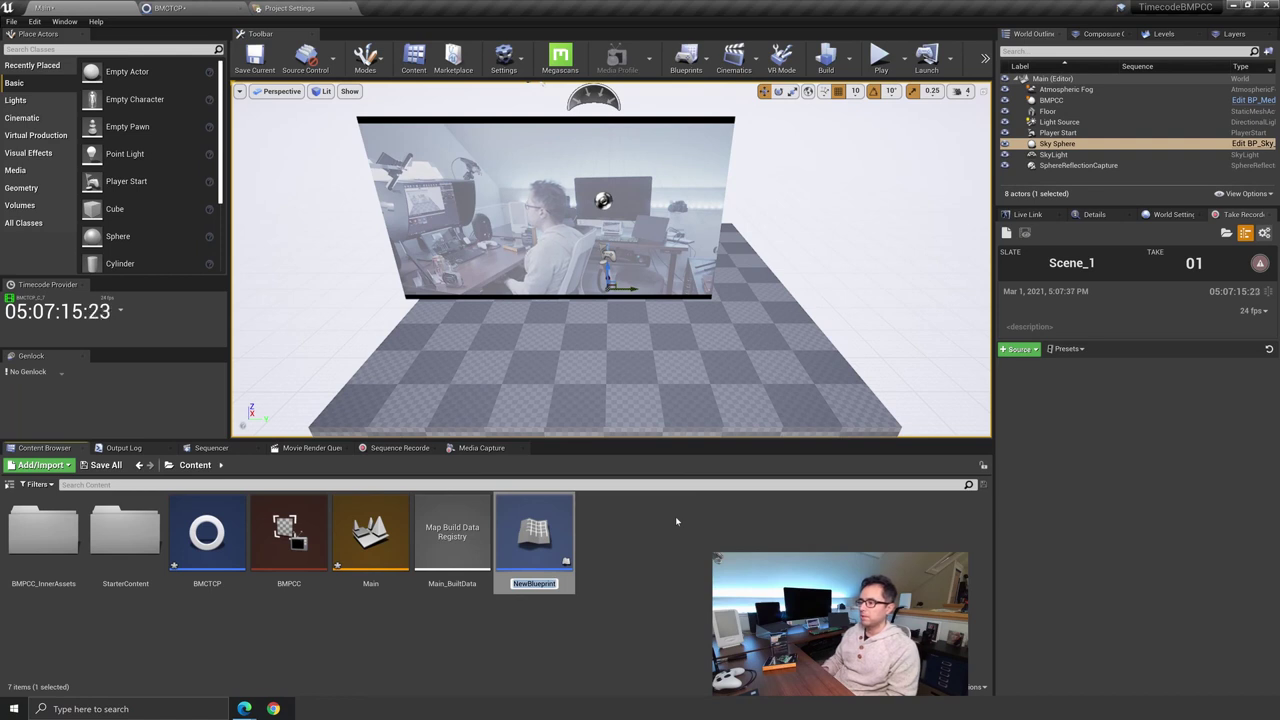
text(B)
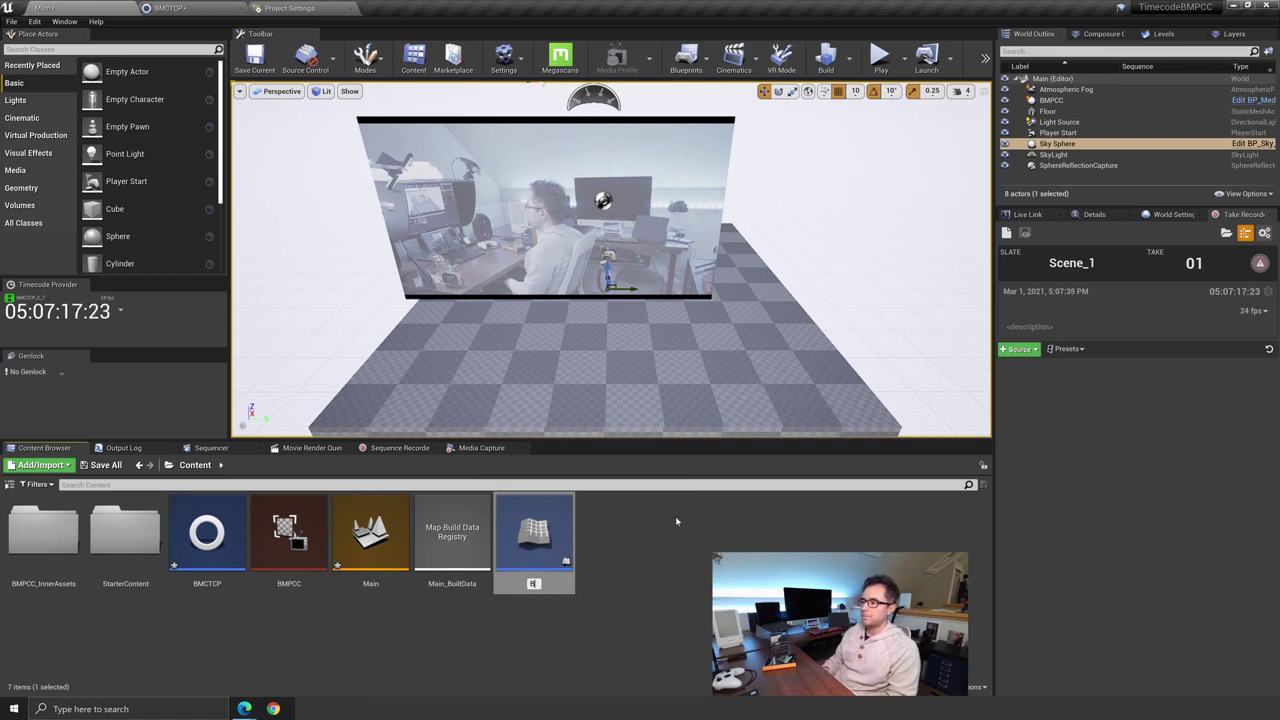
text(MPCC)
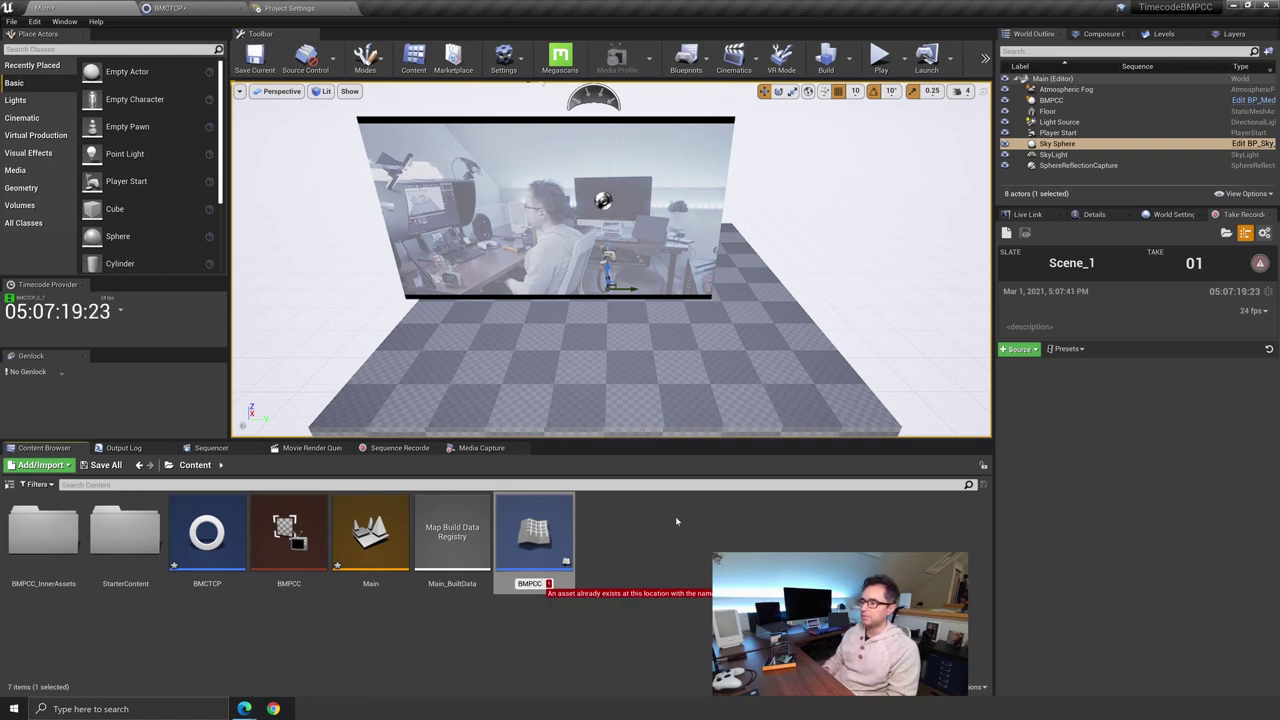
text(CTS)
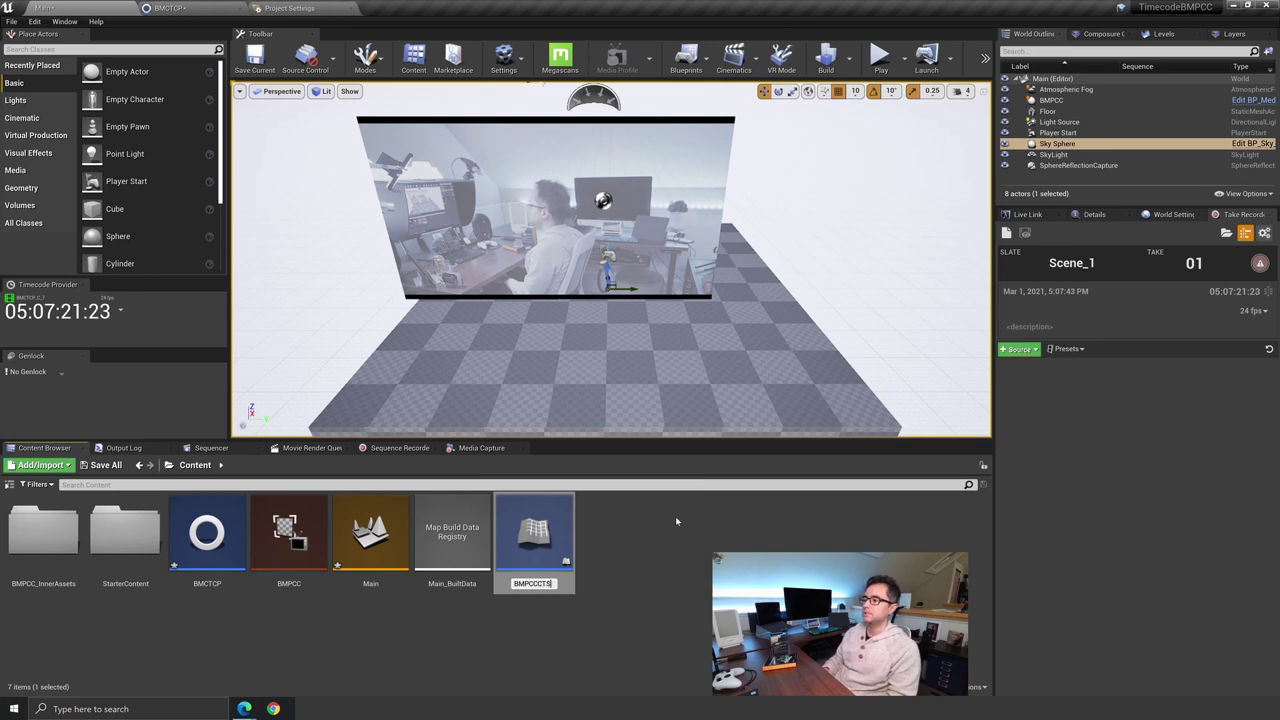
key(Return)
Open the BMPCCCTS blueprint in the Blueprint editor.
click(595, 637)
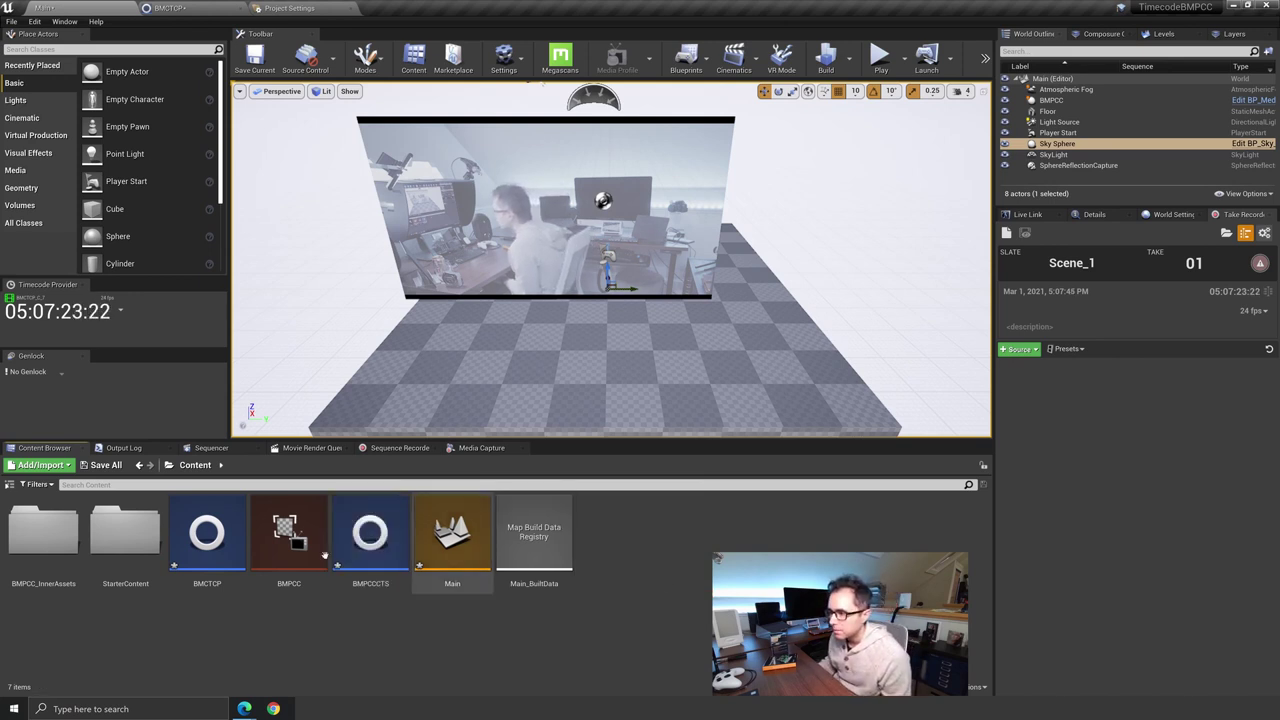
click(368, 538)
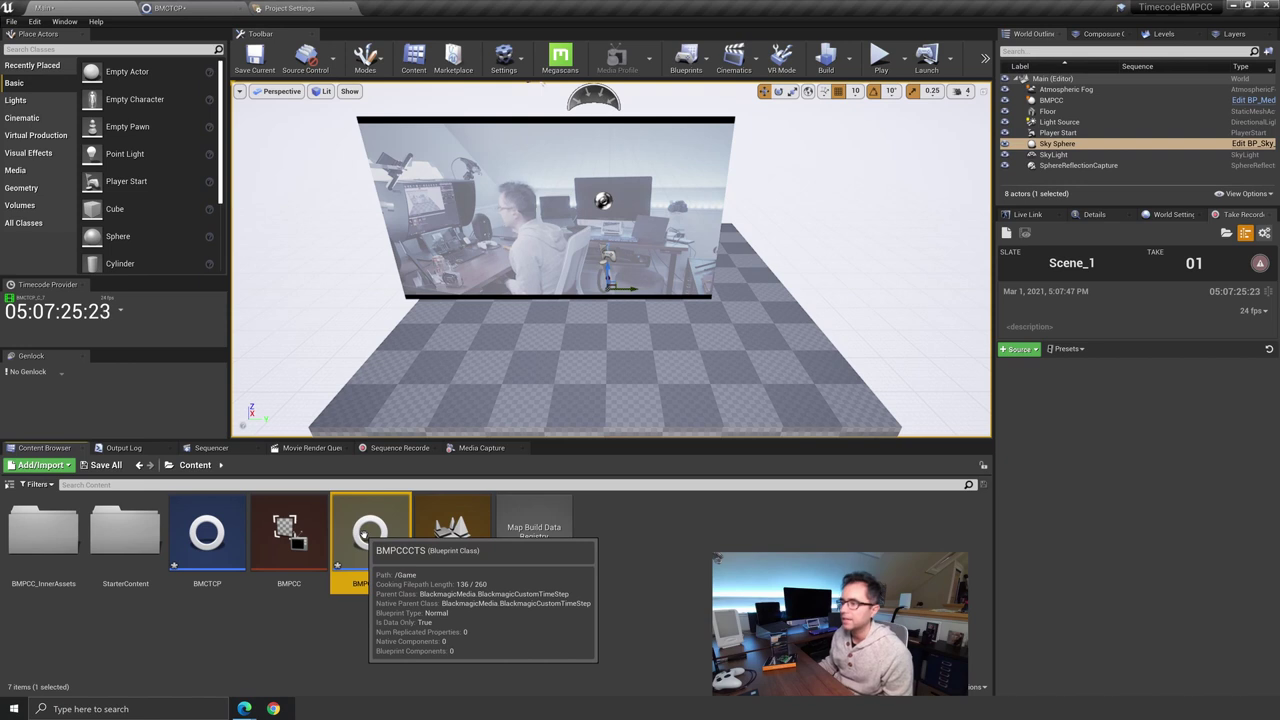
double_click(364, 534)
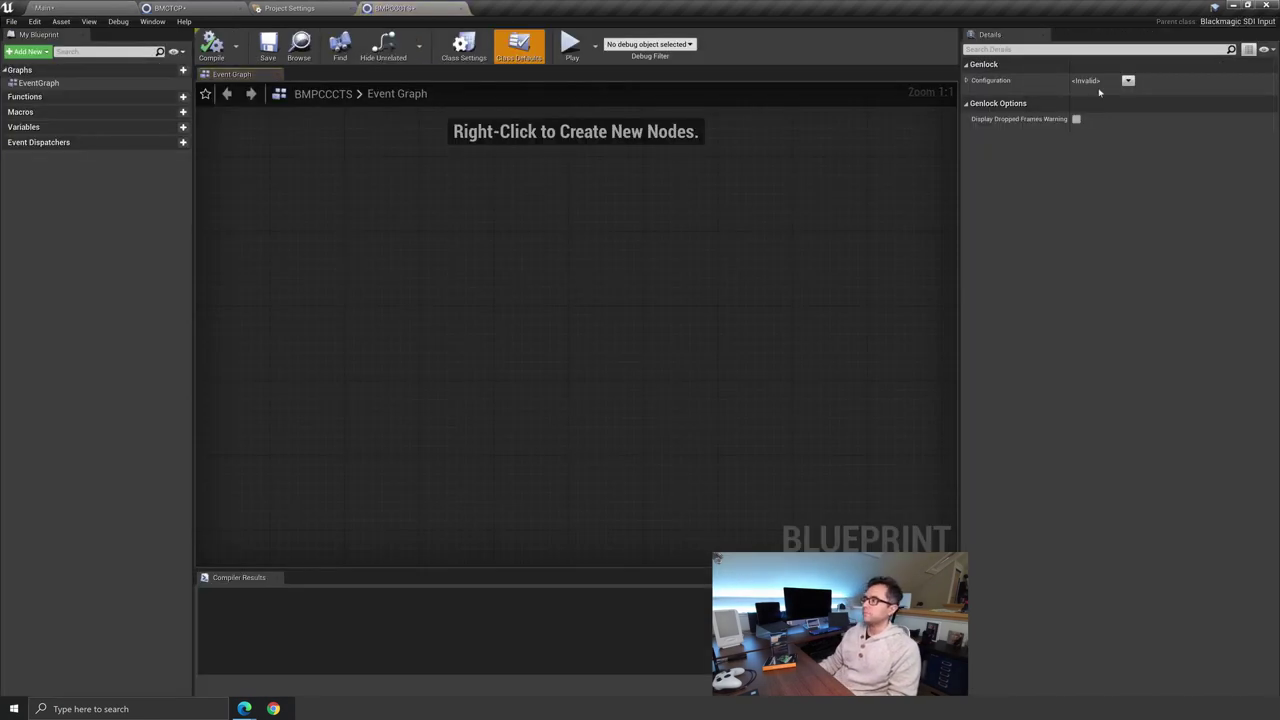
Set BMPCCCTS's configuration to DeckLink 8K Pro (1) 1080p24 and compile it.
click(1128, 80)
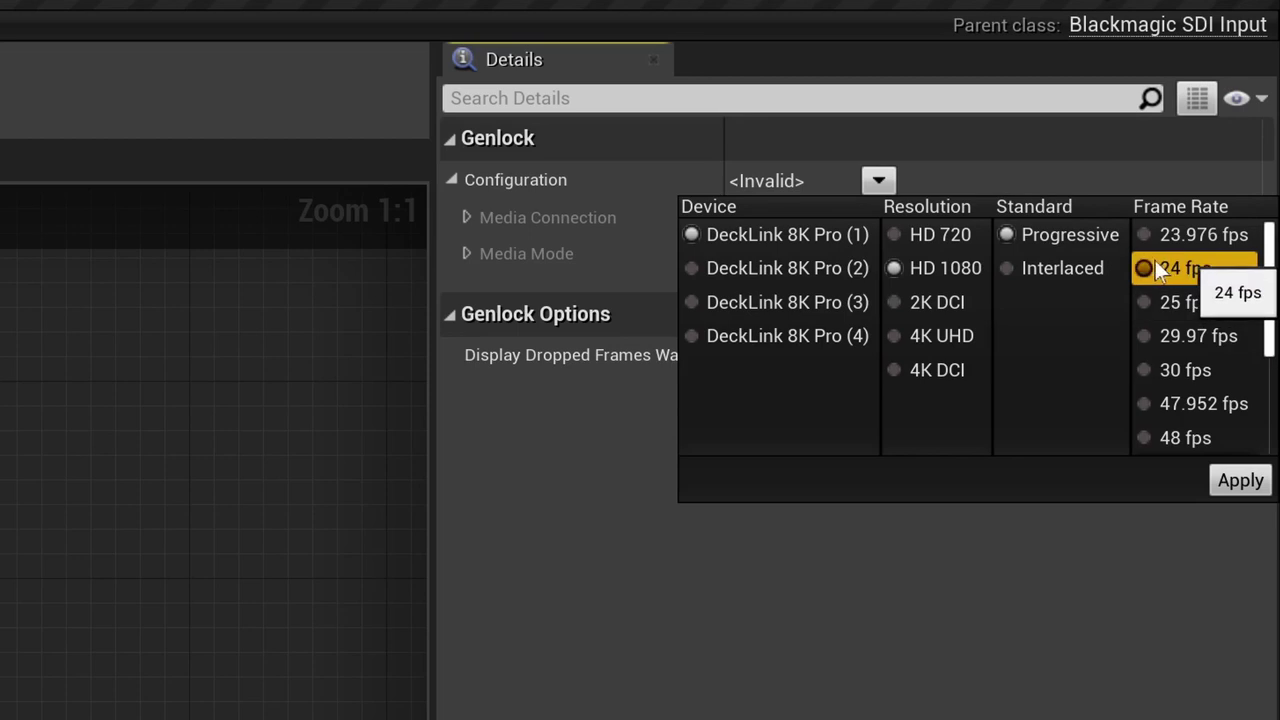
click(1155, 270)
click(1255, 481)
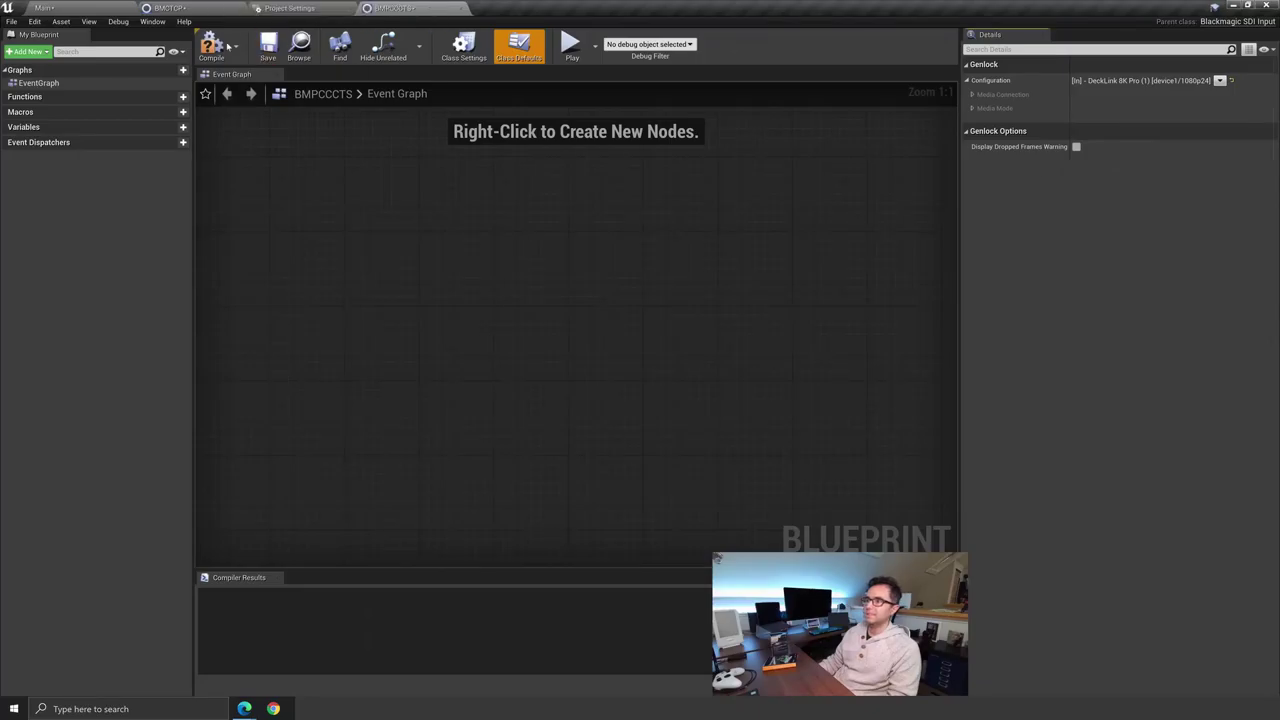
click(213, 45)
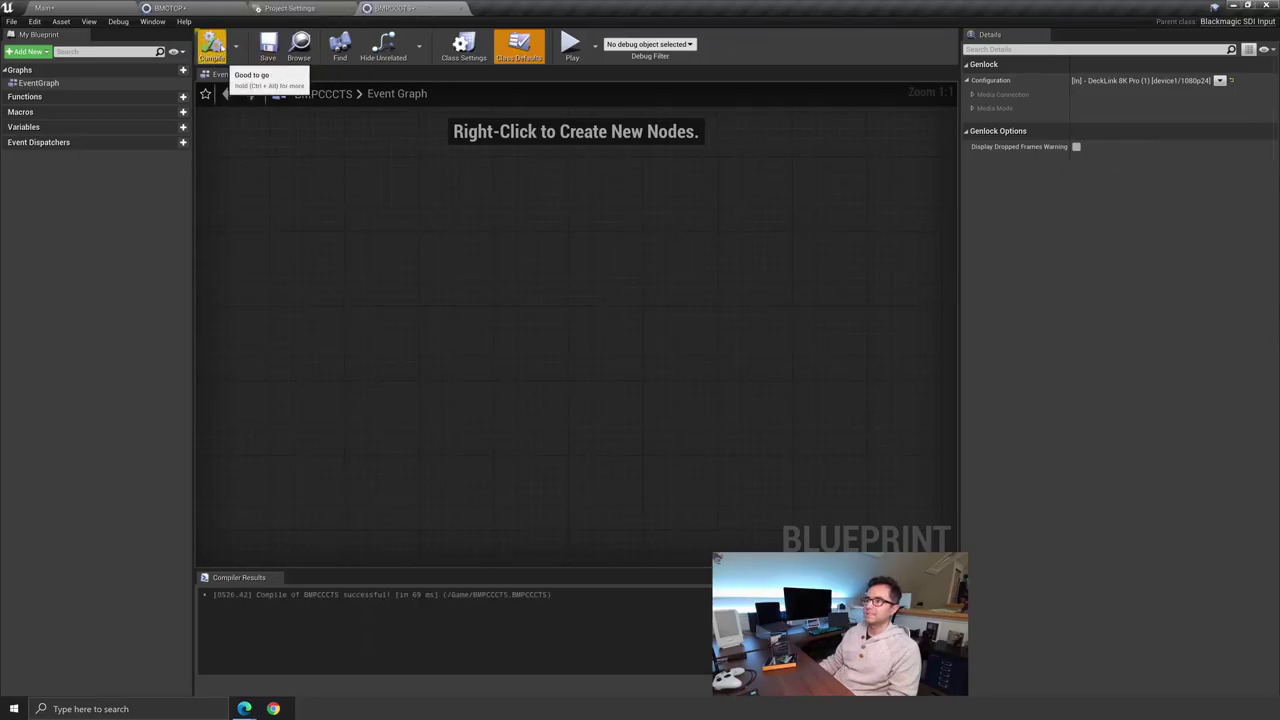
Set the project's Custom TimeStep to BMPCCCTS in Project Settings.
click(44, 8)
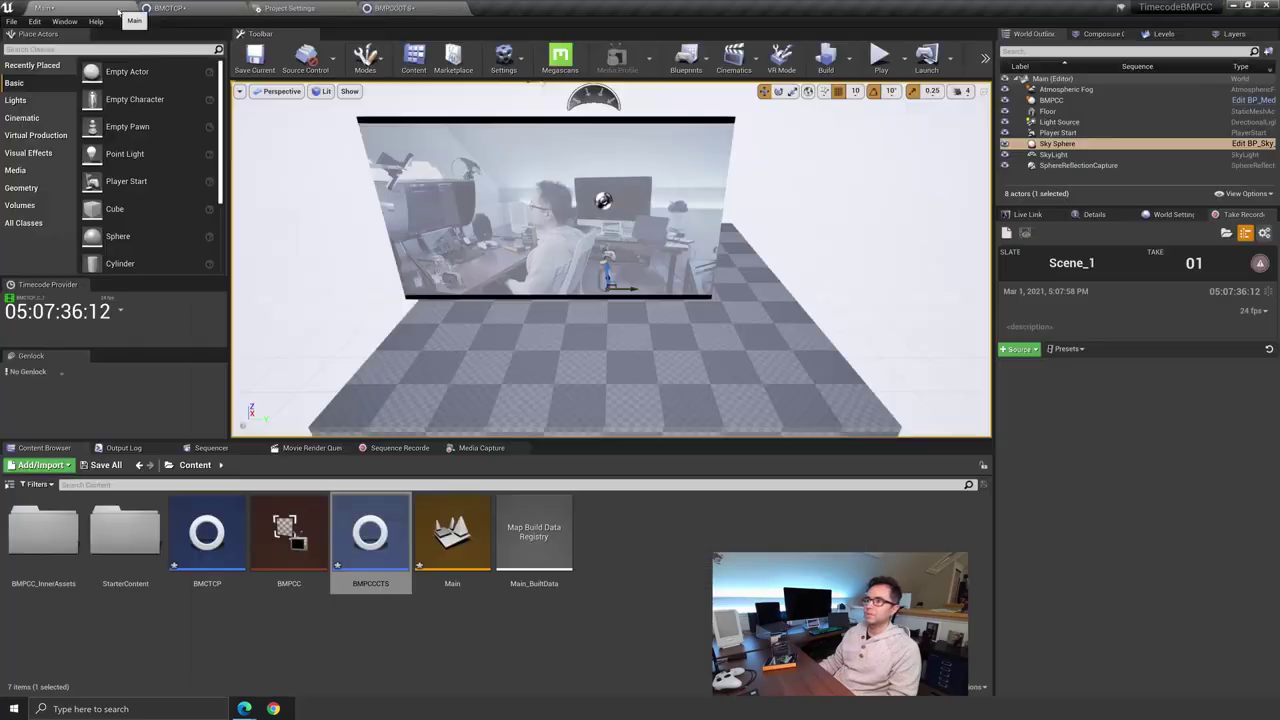
click(503, 58)
click(537, 103)
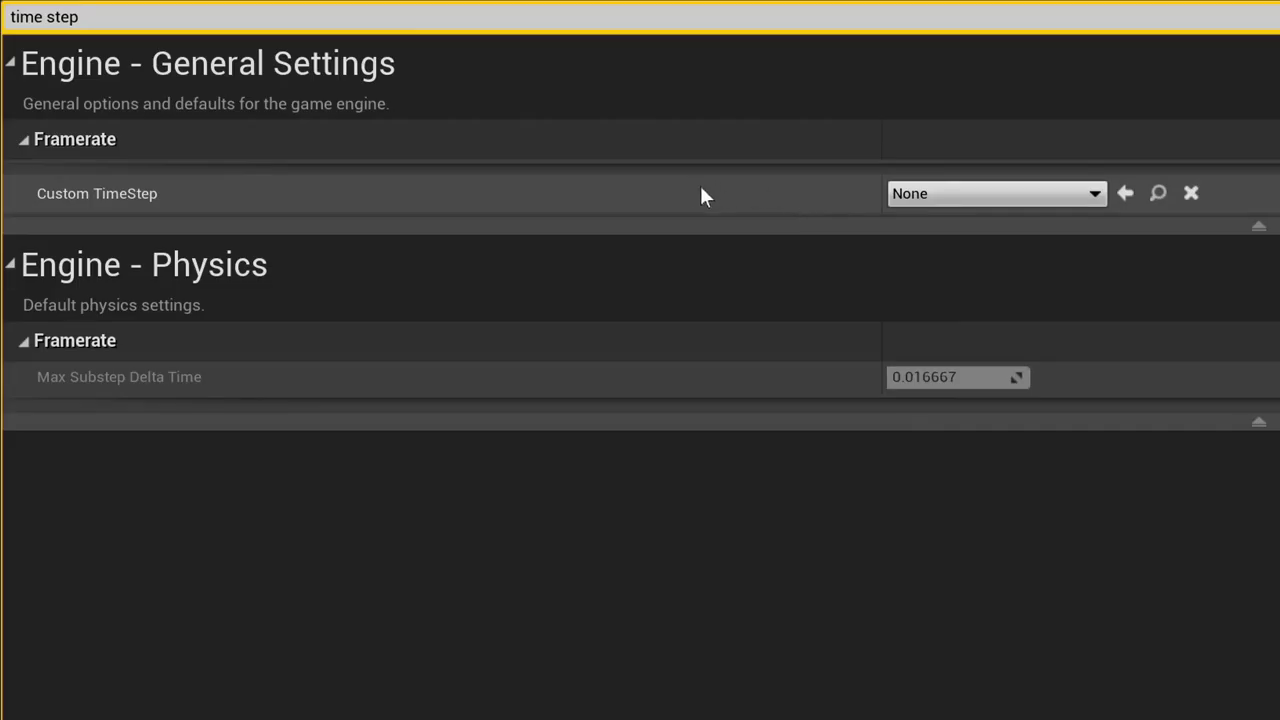
click(950, 193)
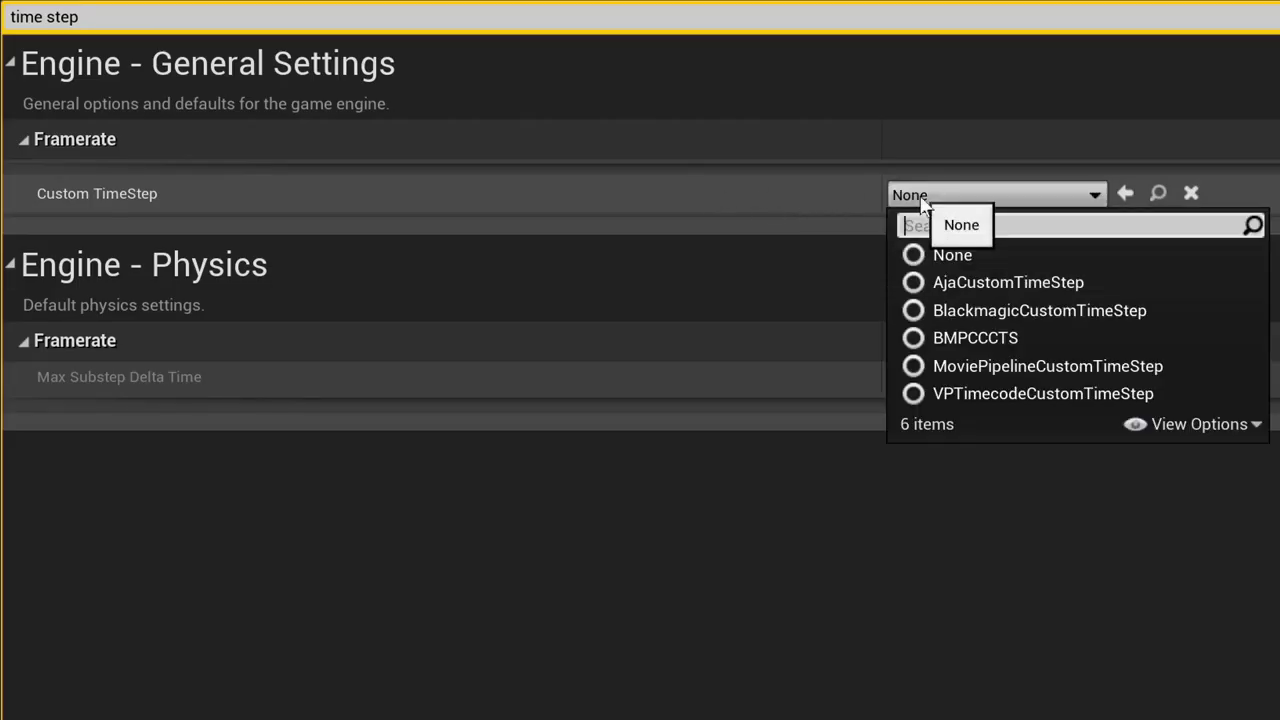
click(986, 334)
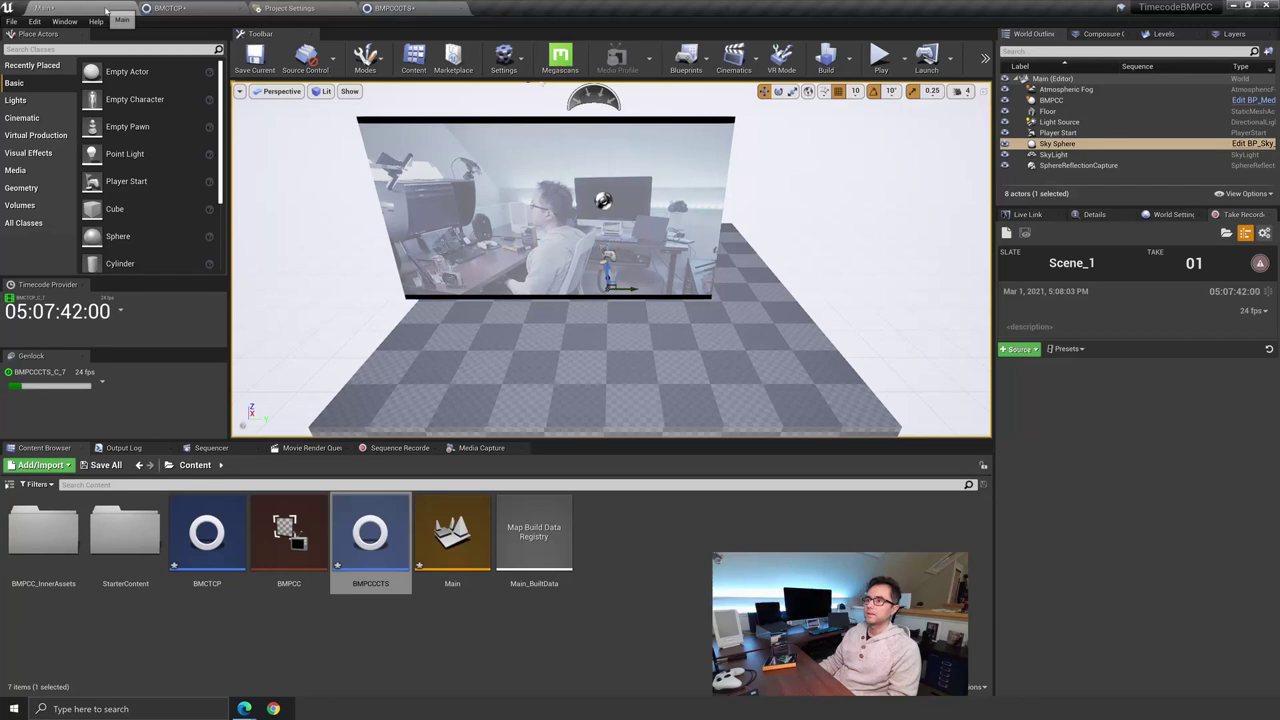